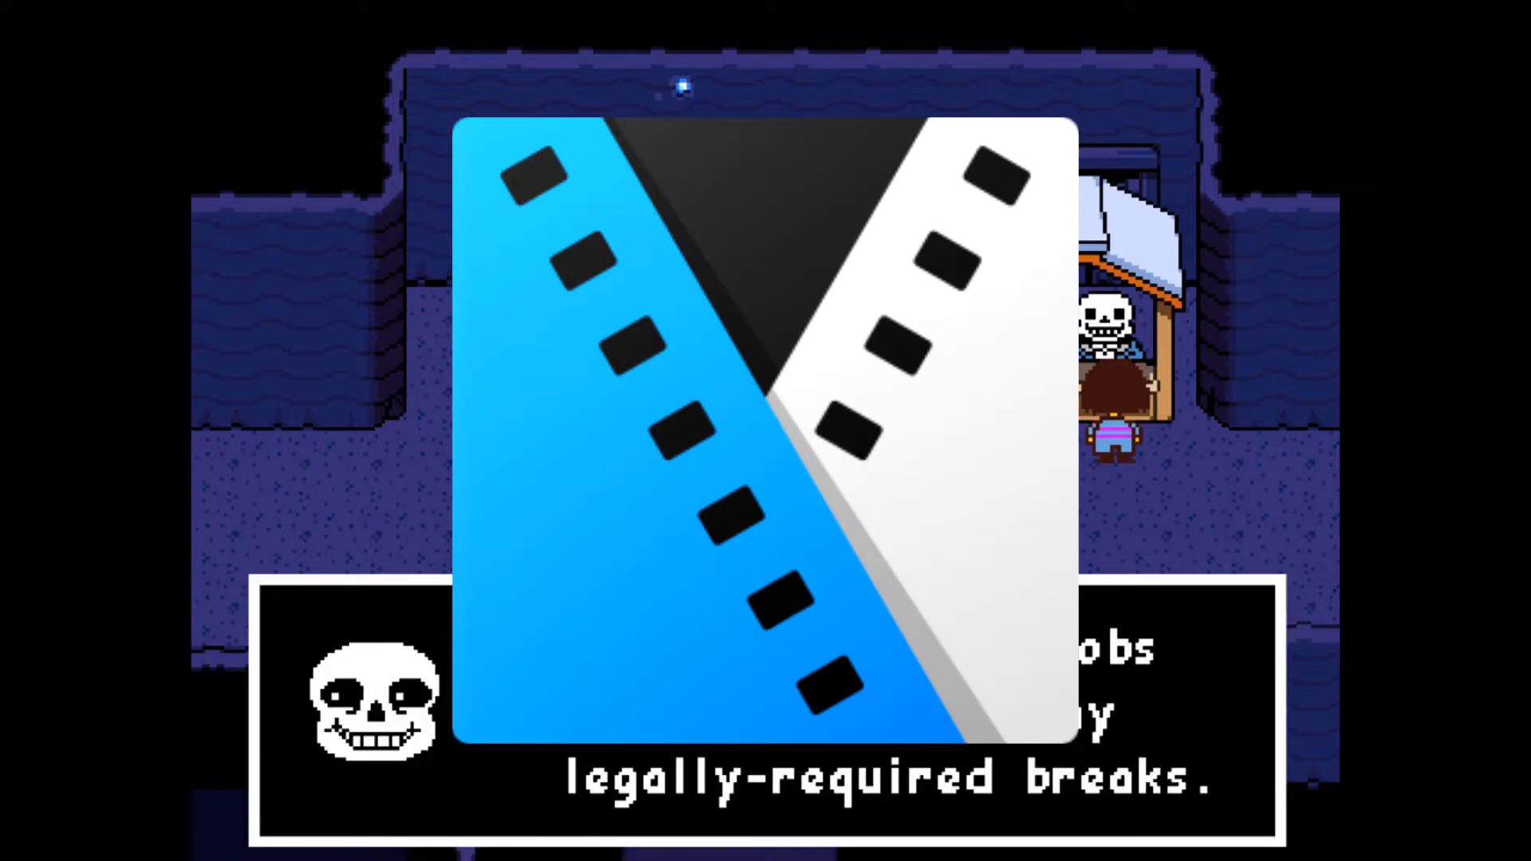
pyautogui.press('z')
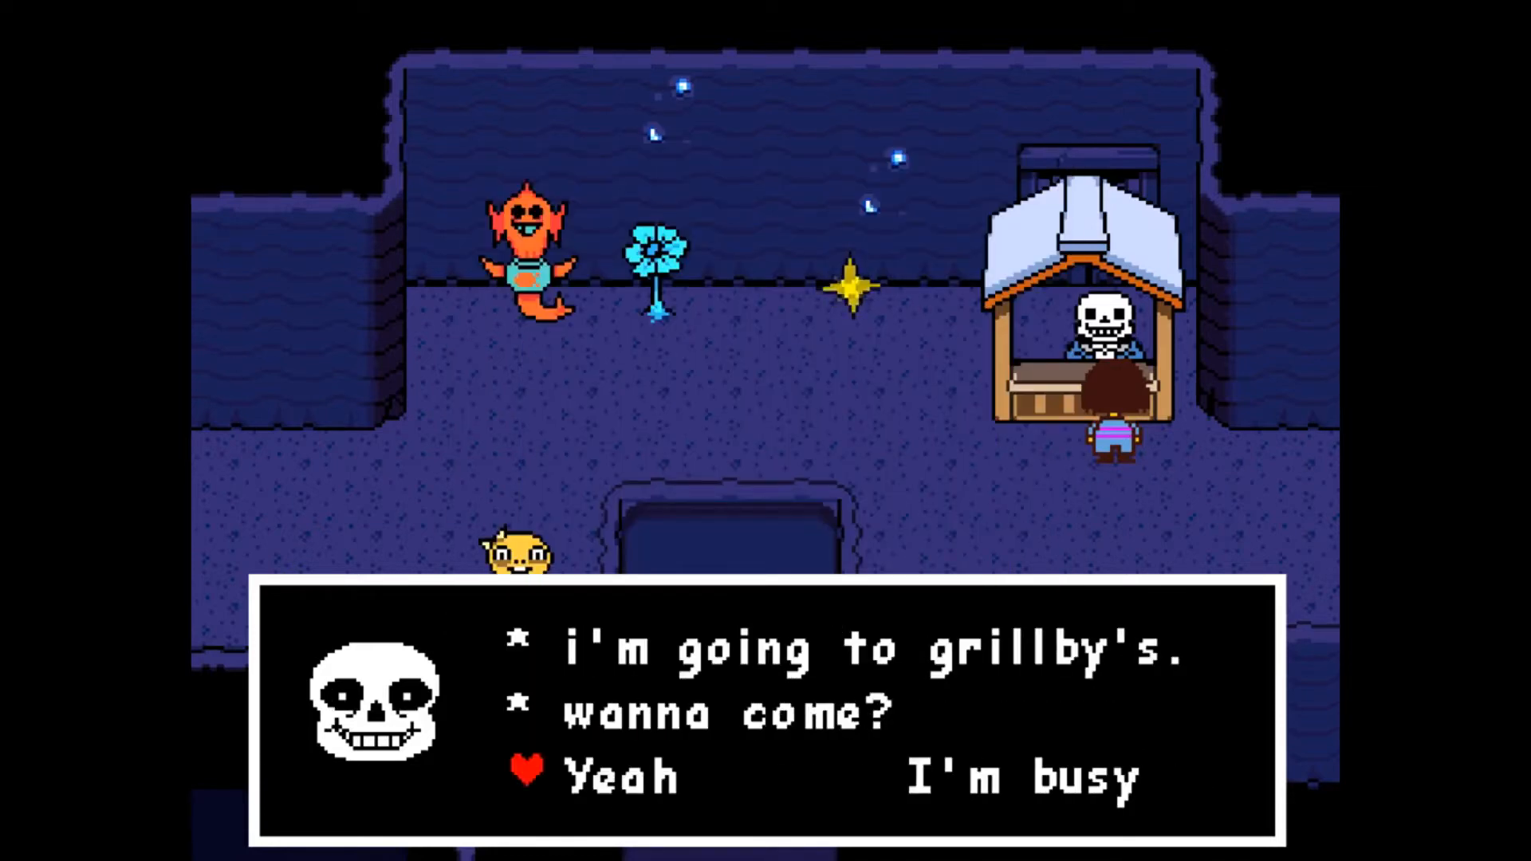
pyautogui.press('z')
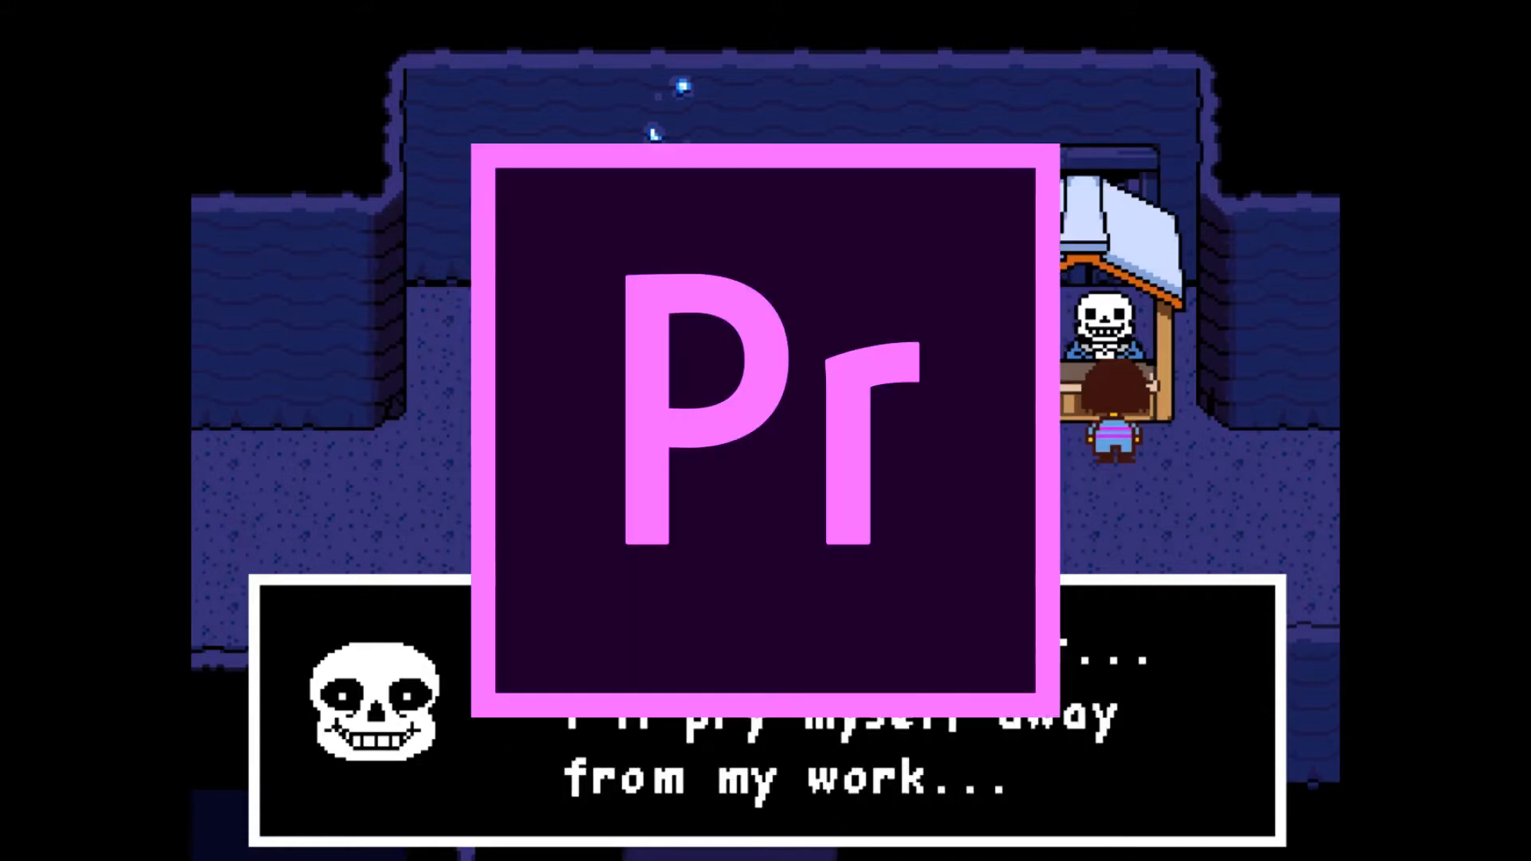
pyautogui.press('z')
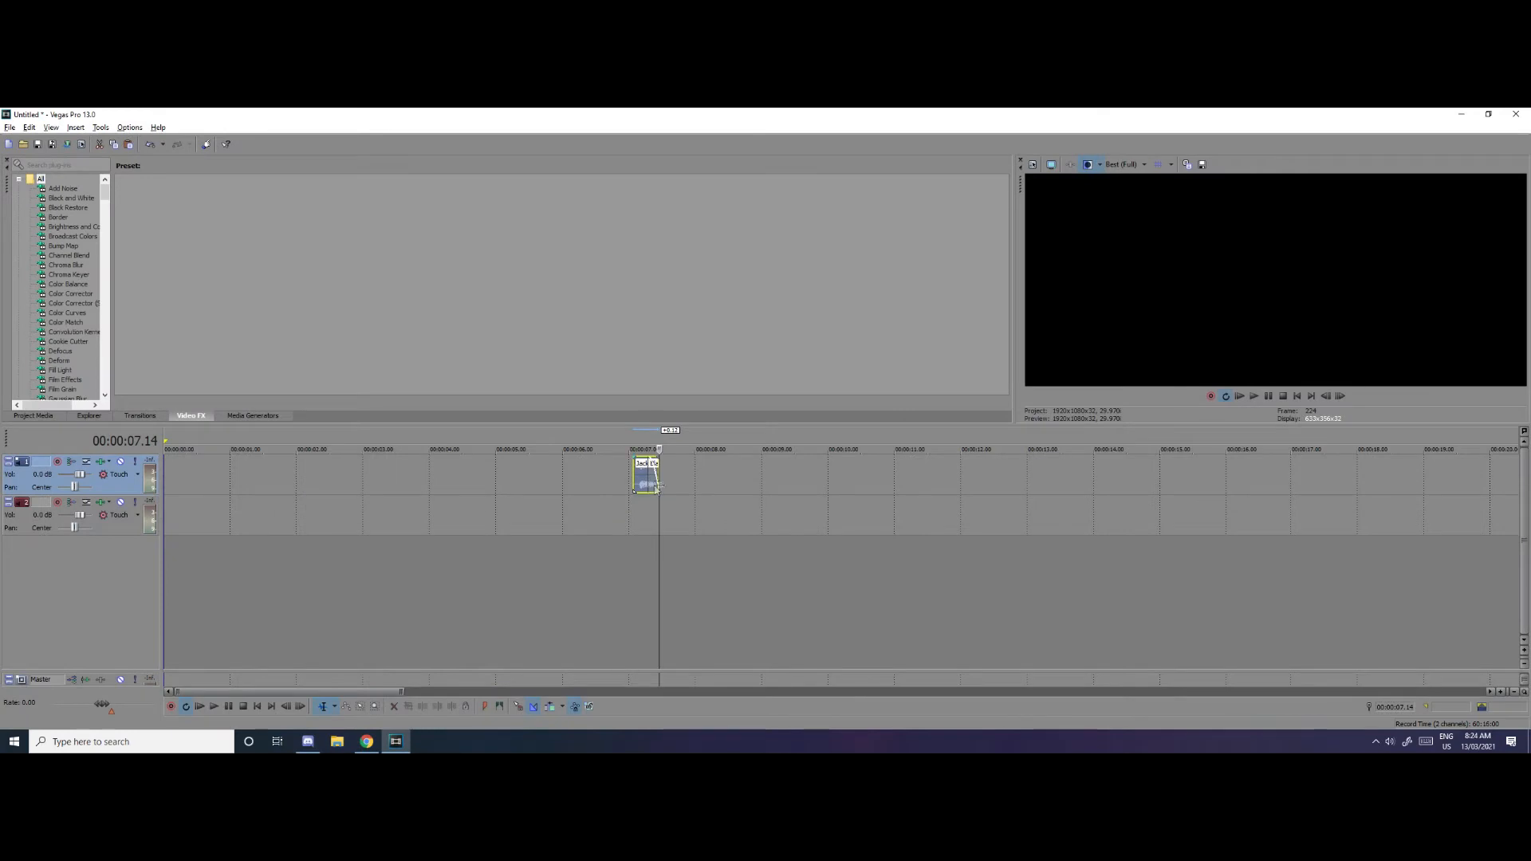
# Move the Jack Black vocal sample to the very start of the first audio track
pyautogui.scroll(2, 486, 494)
pyautogui.click(782, 438)
pyautogui.moveTo(801, 484); pyautogui.dragTo(8, 481)
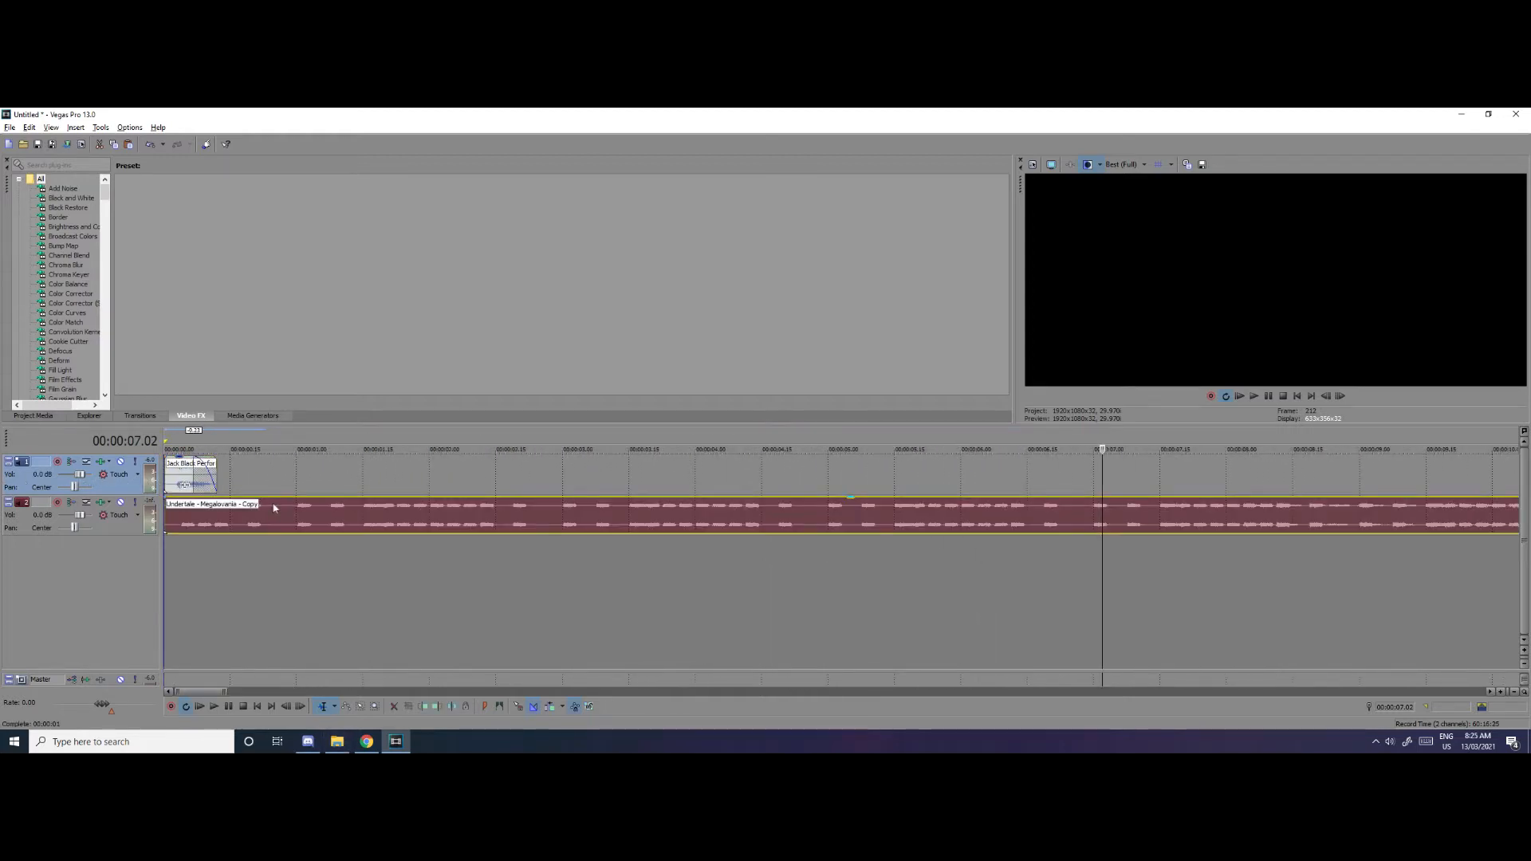
# Place the Undertale - Megalovania audio on the second track at about one second and preview its opening
pyautogui.moveTo(274, 507); pyautogui.dragTo(410, 505)
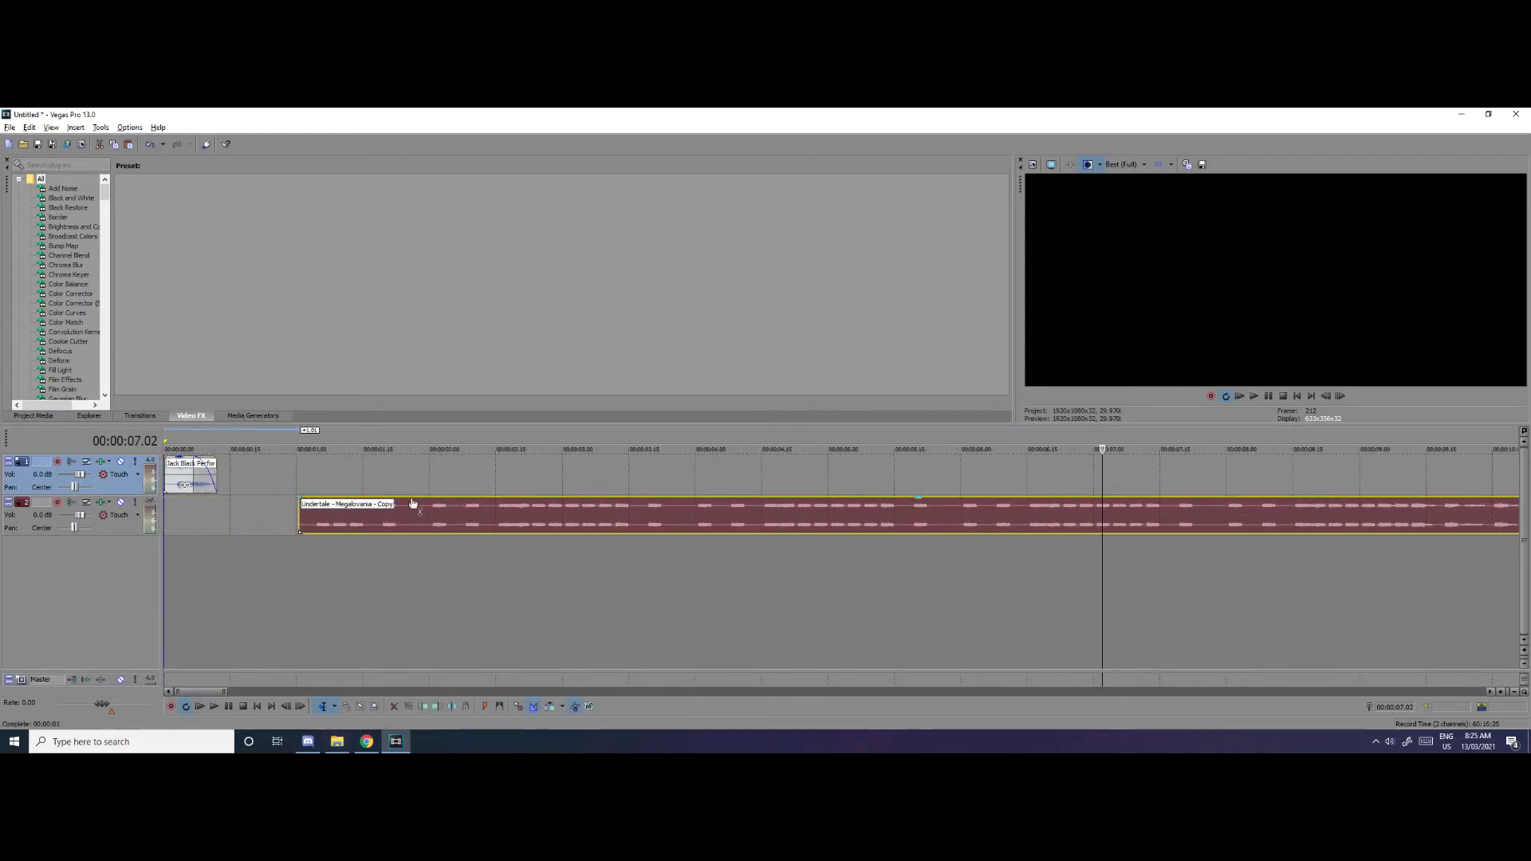
pyautogui.click(313, 441)
pyautogui.press('space')
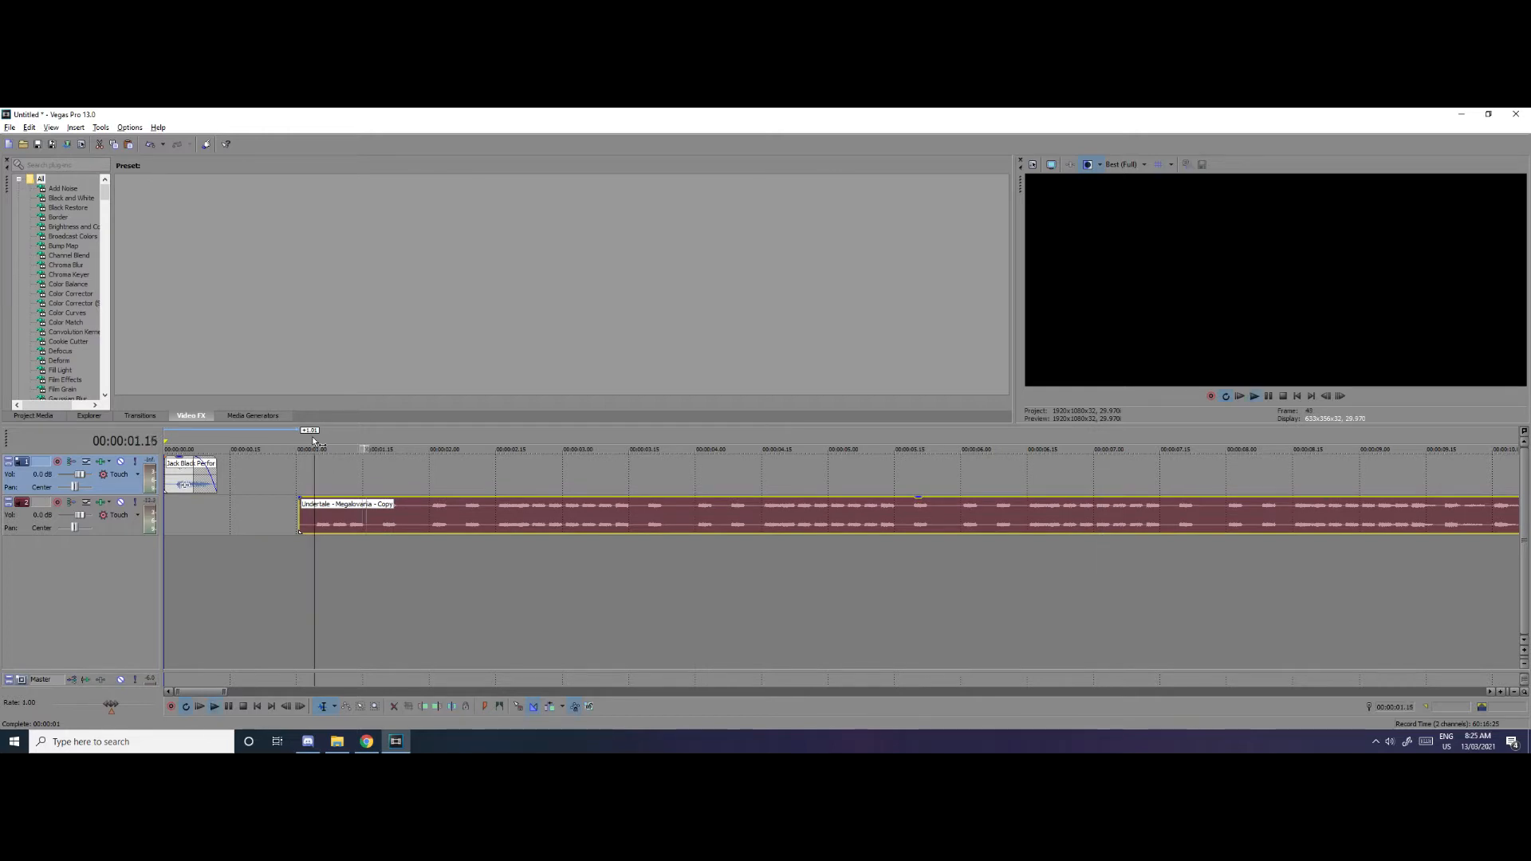
pyautogui.press('space')
pyautogui.press('space')
pyautogui.press('space')
# Cut off everything in the Megalovania audio after 00:00:03.04 and move the kept part to the timeline's start
pyautogui.click(581, 529)
pyautogui.press('s')
pyautogui.press('Delete')
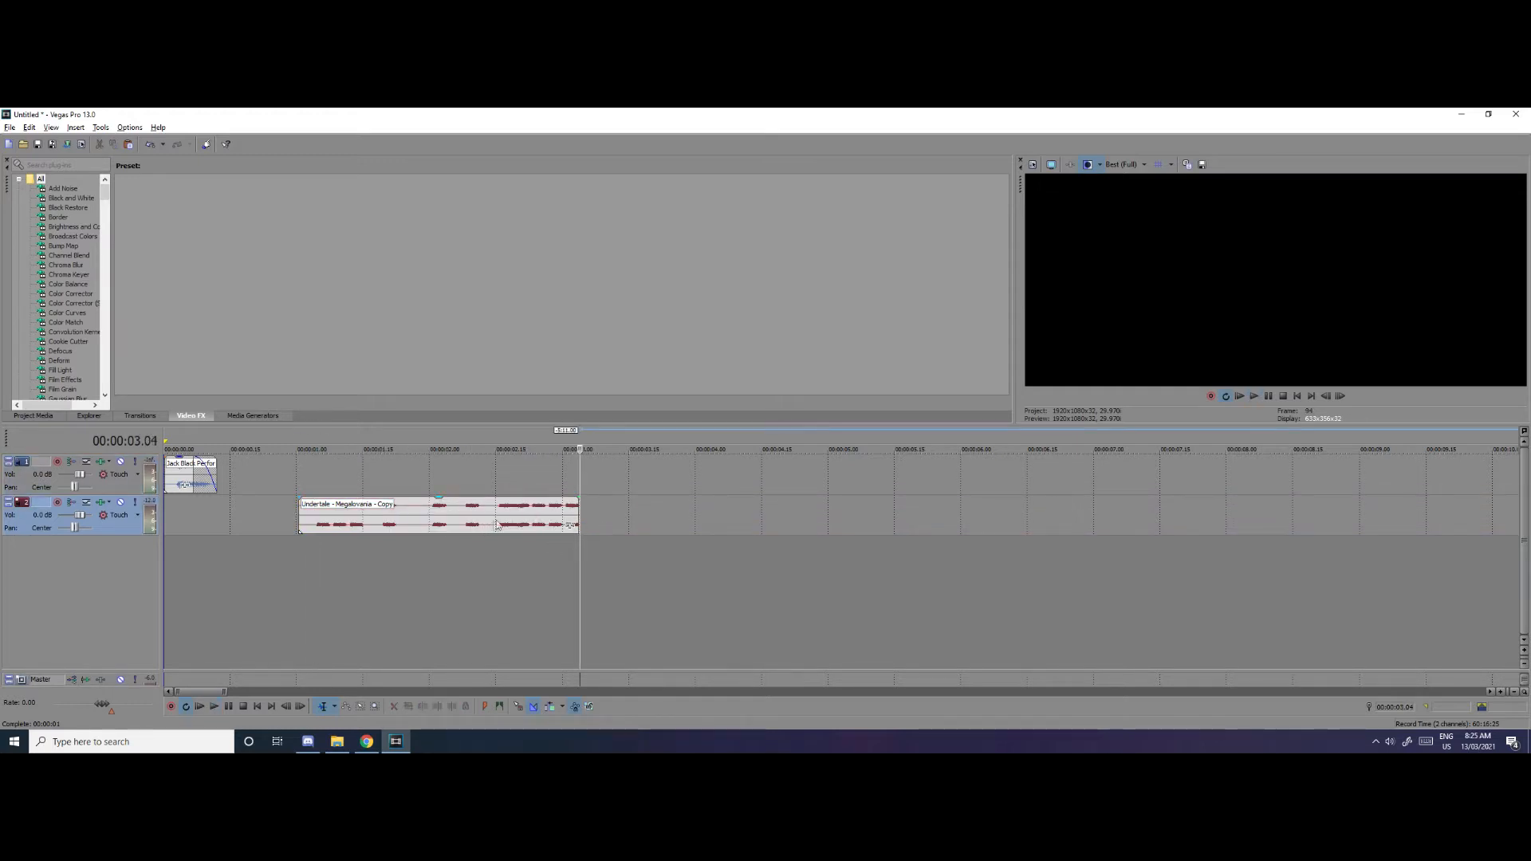
pyautogui.moveTo(565, 514); pyautogui.dragTo(311, 517)
pyautogui.scroll(5, 201, 451)
pyautogui.scroll(-1, 397, 496)
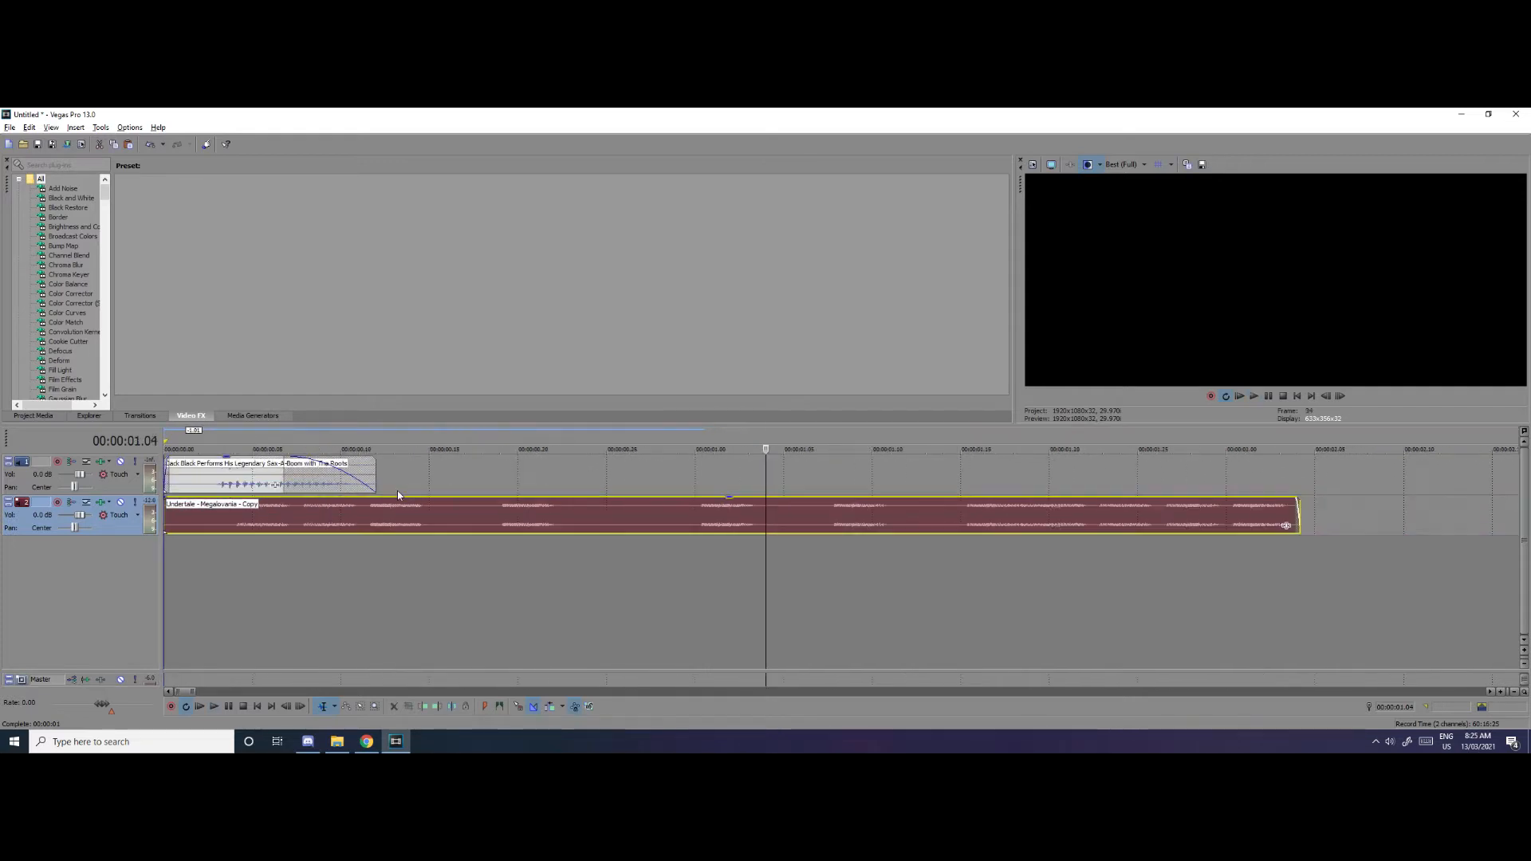
# Shorten the vocal sample's long fade-out, trim its silent start and align it with the first Megalovania note
pyautogui.click(237, 438)
pyautogui.scroll(1, 247, 479)
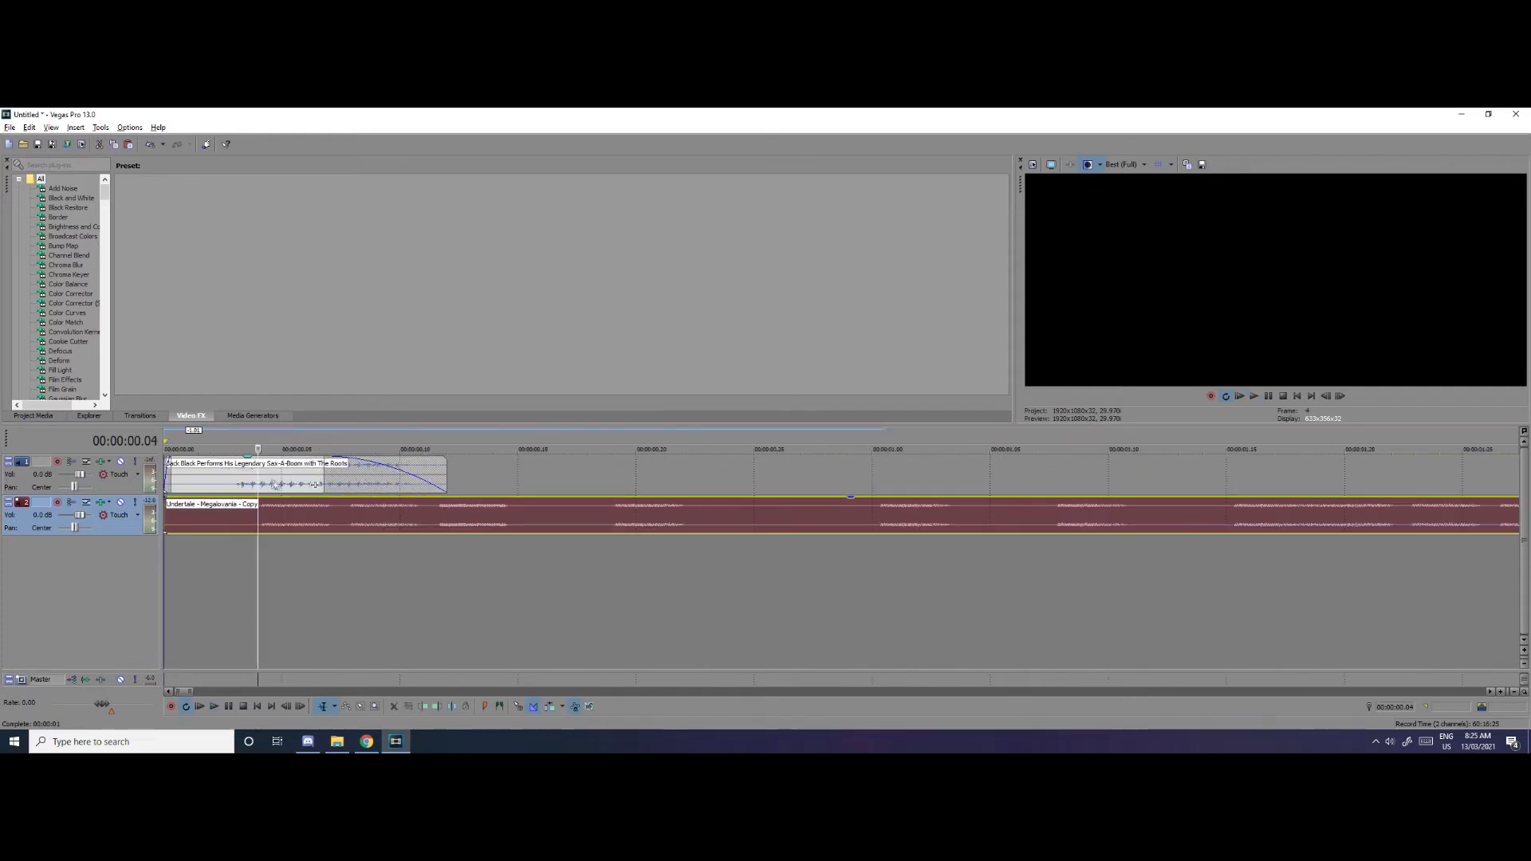
pyautogui.click(291, 473)
pyautogui.moveTo(327, 474); pyautogui.dragTo(467, 476)
pyautogui.moveTo(170, 473); pyautogui.dragTo(229, 489)
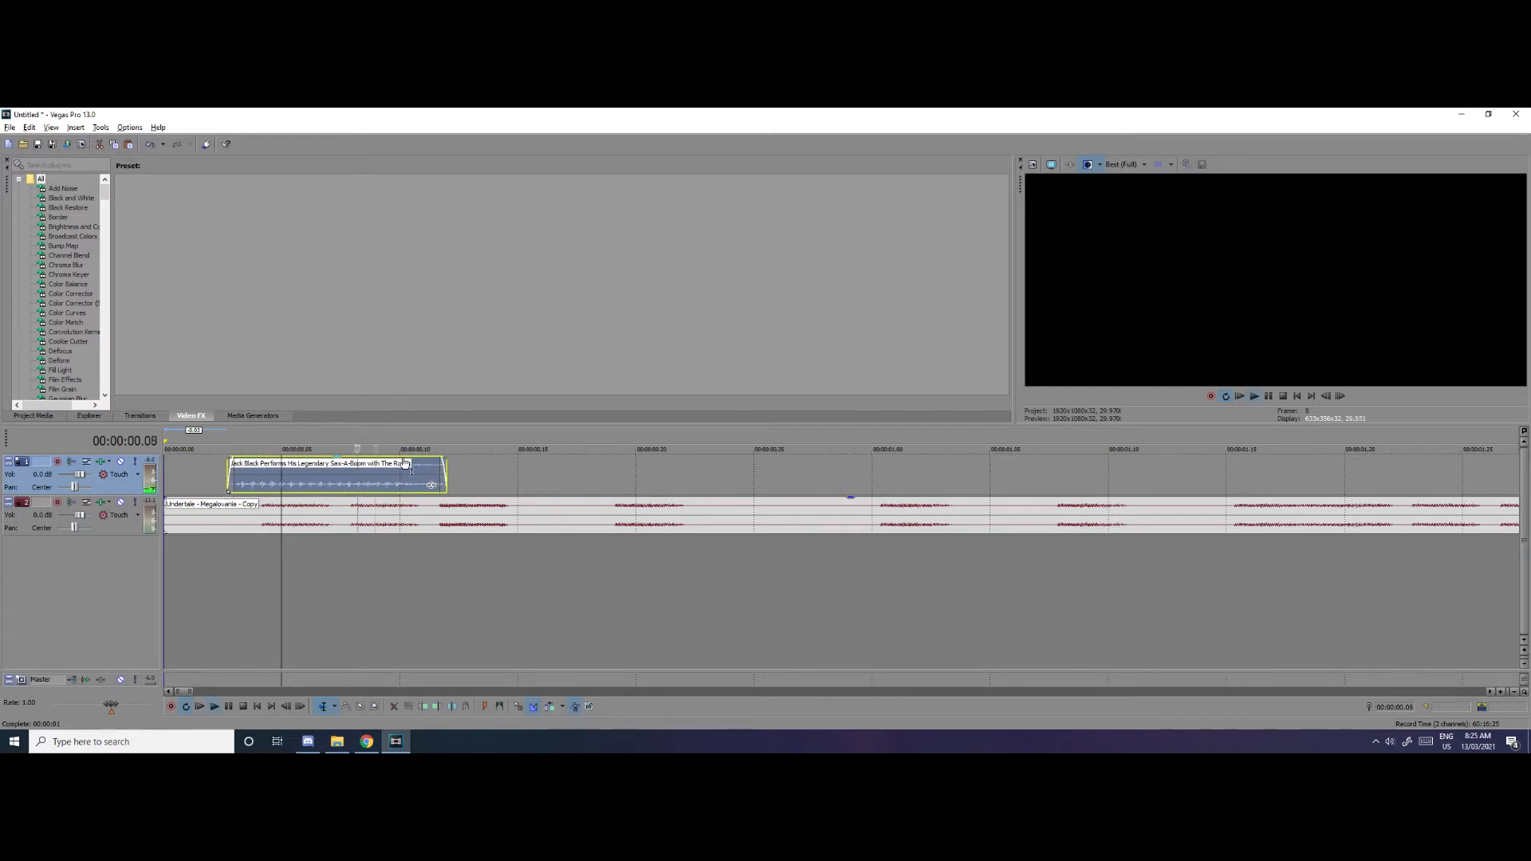
pyautogui.moveTo(376, 476); pyautogui.dragTo(324, 488)
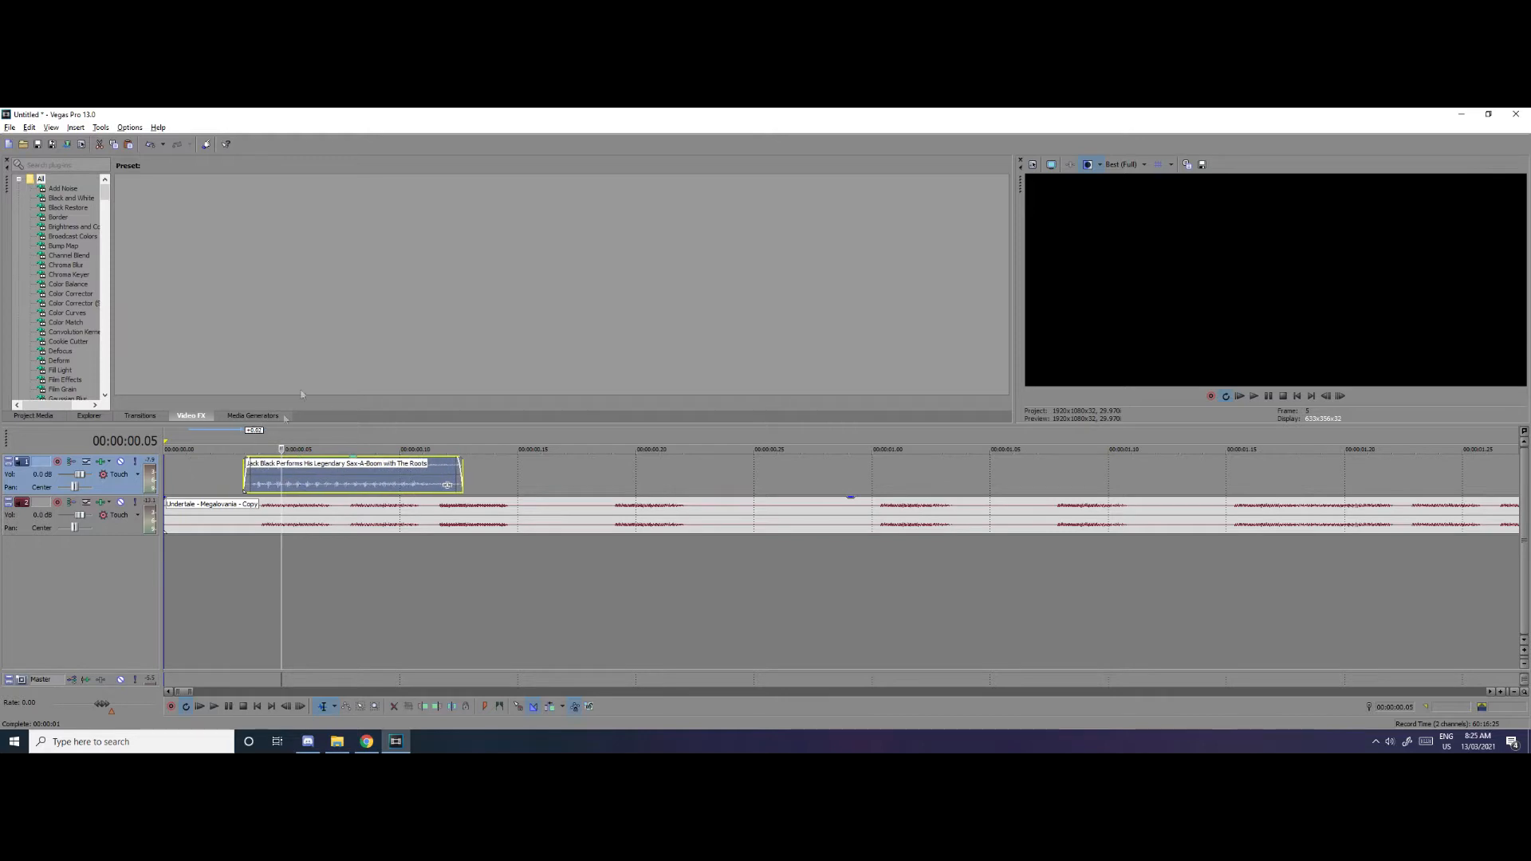
# Paste copies of the vocal sample at the second and third Megalovania notes
pyautogui.click(354, 486)
pyautogui.hotkey('ctrl', 'v')
pyautogui.click(448, 484)
pyautogui.hotkey('ctrl', 'v')
pyautogui.press('space')
pyautogui.moveTo(599, 484); pyautogui.dragTo(582, 483)
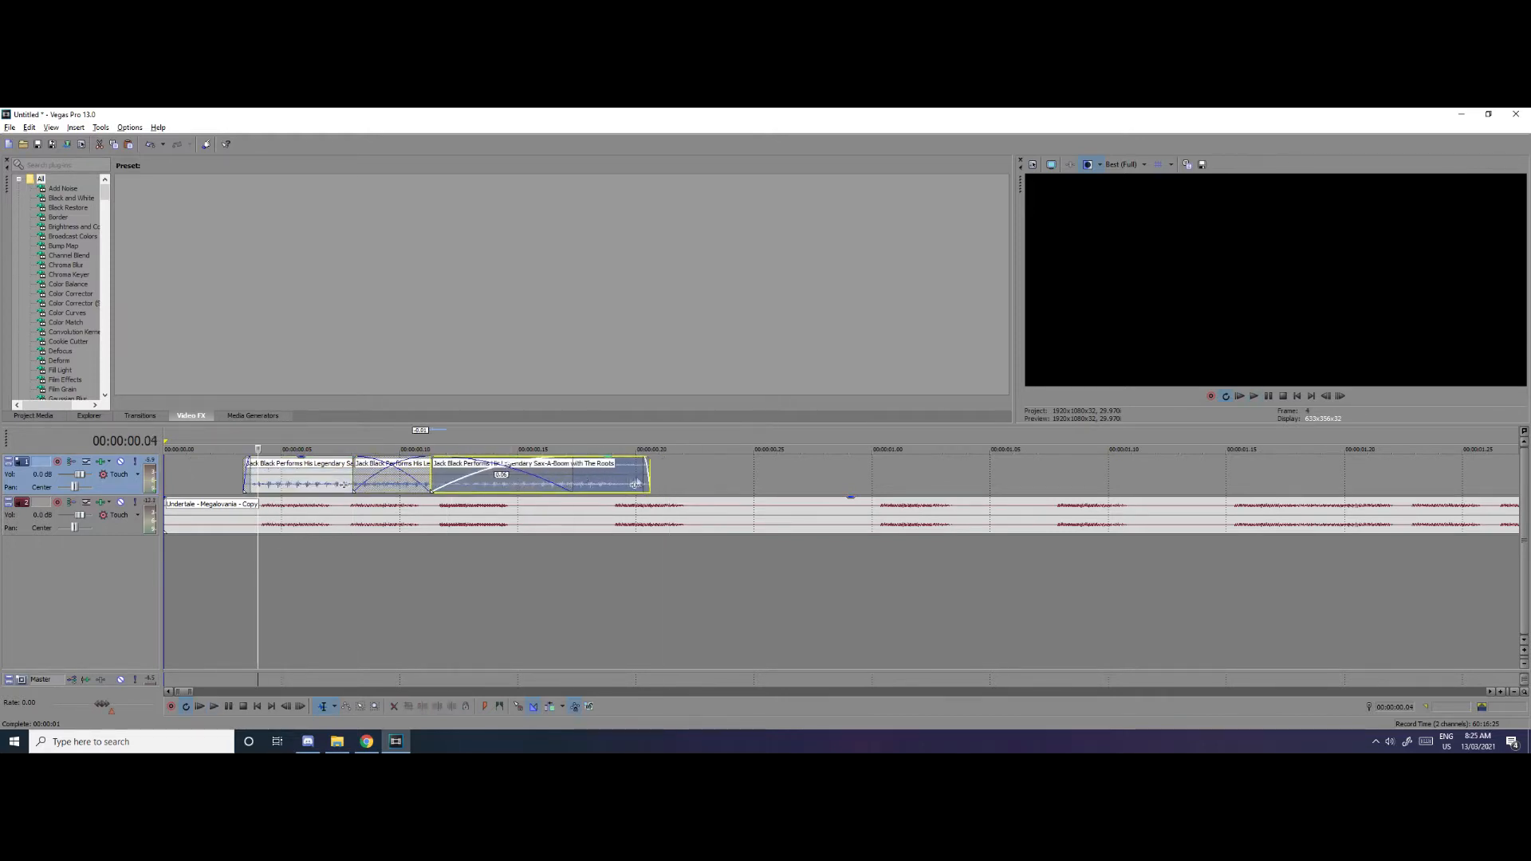
# Paste further copies of the vocal sample at each remaining note up to the end of the Megalovania clip
pyautogui.click(613, 483)
pyautogui.hotkey('ctrl', 'v')
pyautogui.click(880, 482)
pyautogui.hotkey('ctrl', 'v')
pyautogui.scroll(-1, 880, 482)
pyautogui.click(615, 483)
pyautogui.hotkey('ctrl', 'v')
pyautogui.click(699, 483)
pyautogui.hotkey('ctrl', 'v')
pyautogui.click(782, 484)
pyautogui.hotkey('ctrl', 'v')
pyautogui.hotkey('ctrl', 'v')
# Play the vocal sequence from 00:00:00.03 to check its timing against the Megalovania audio
pyautogui.click(196, 444)
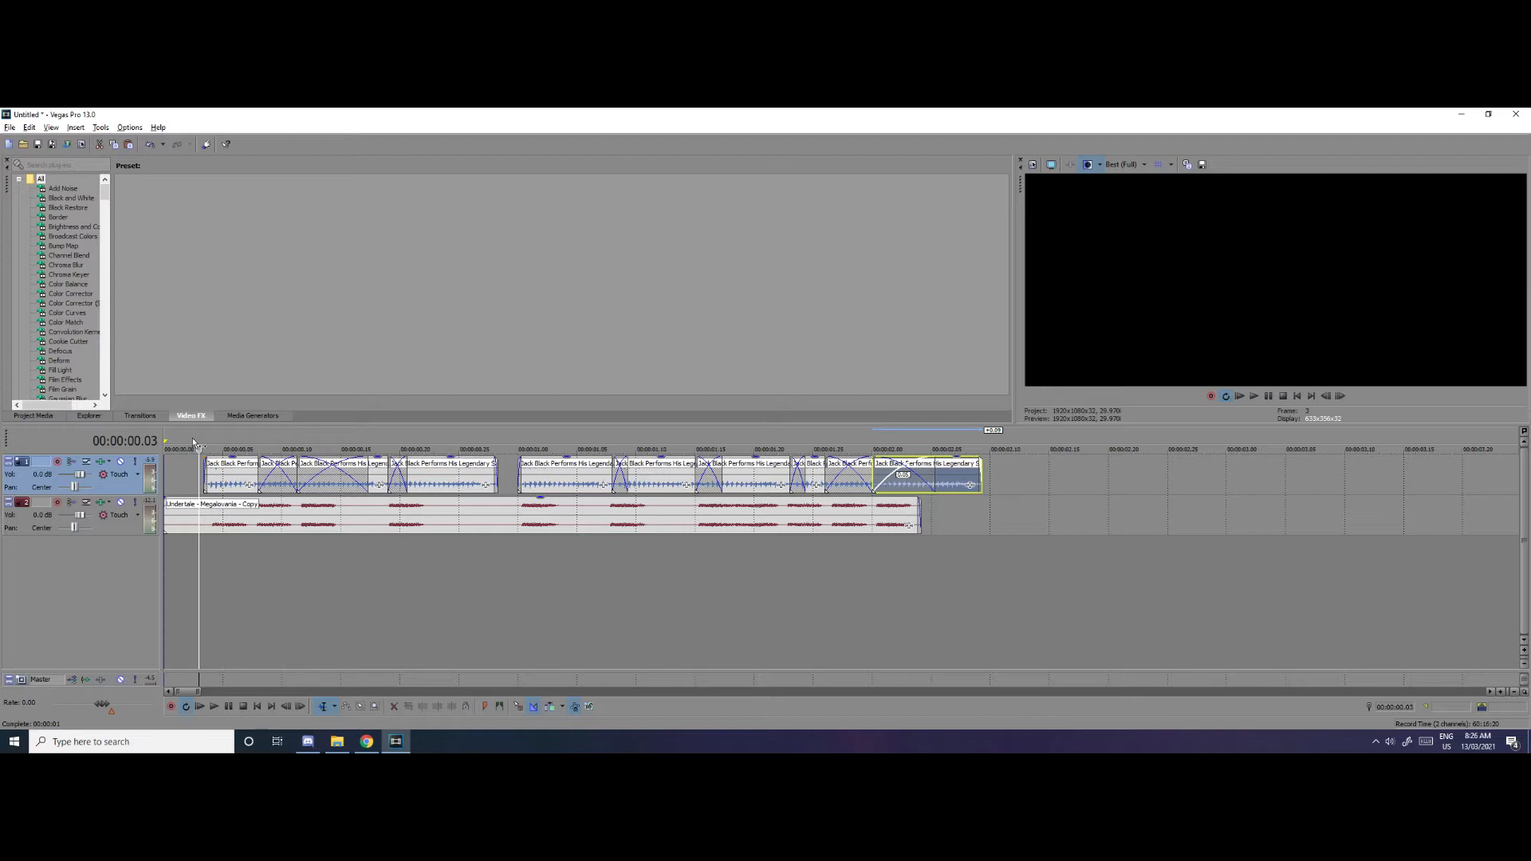
pyautogui.press('space')
pyautogui.press('space')
pyautogui.scroll(2, 386, 505)
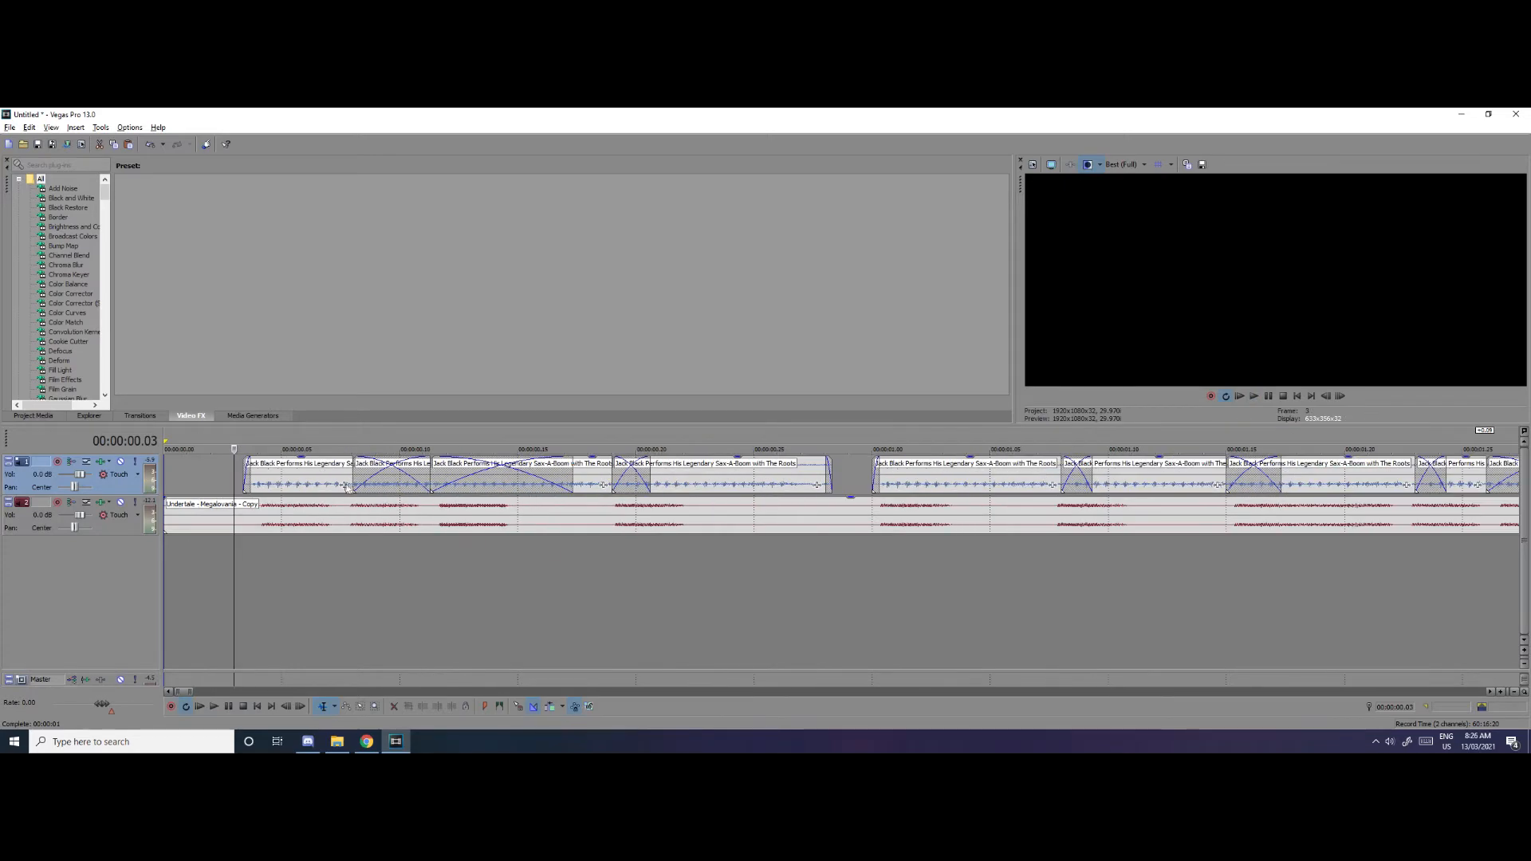
pyautogui.scroll(-3, 397, 489)
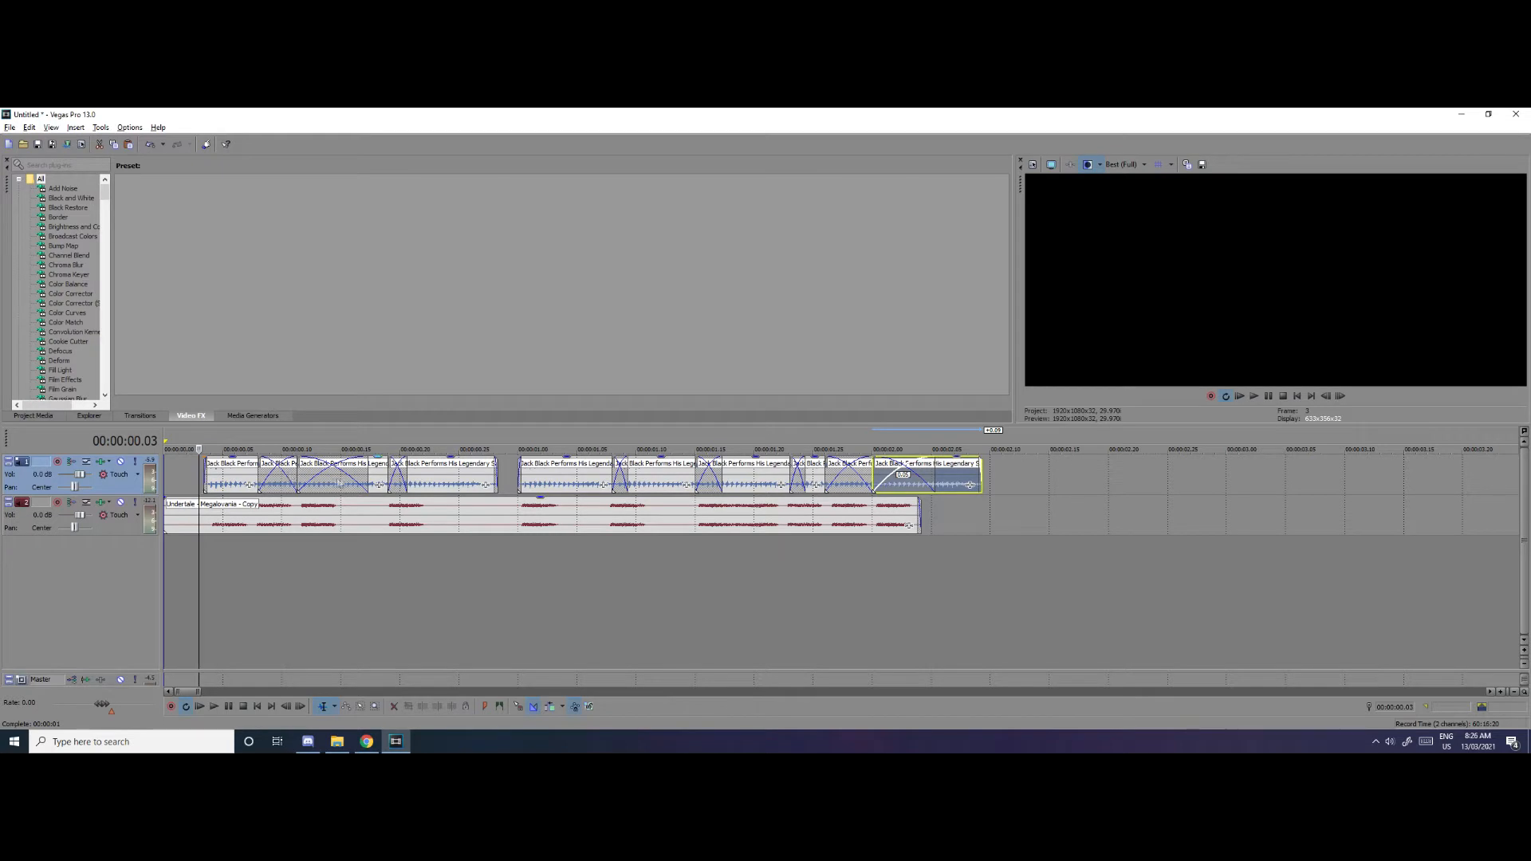
# Set the playback loop region from 00:00:00.11 to 00:00:00.18 over the third vocal sample
pyautogui.click(248, 475)
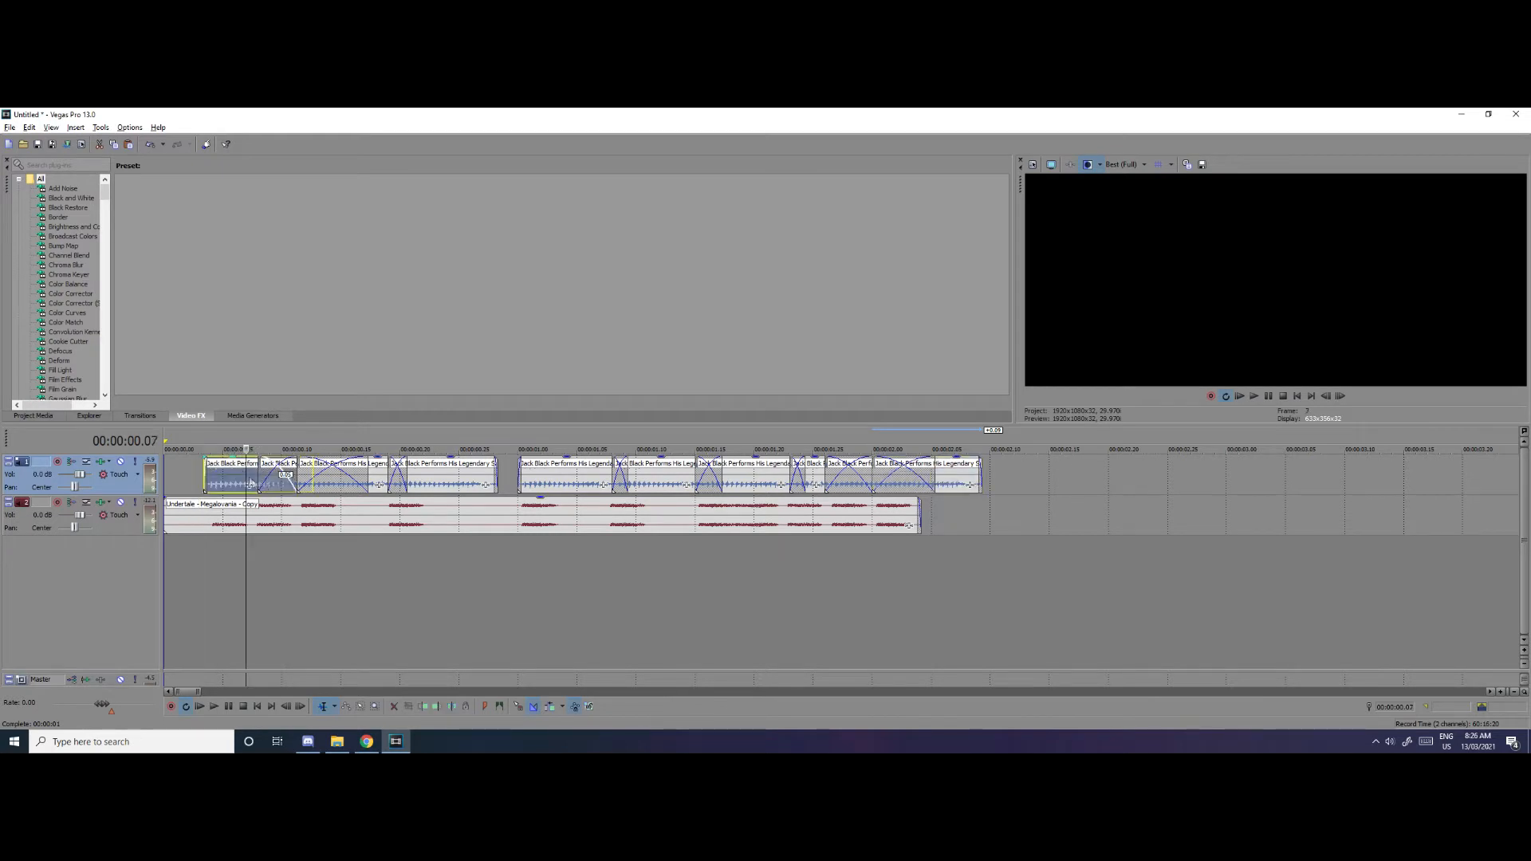
pyautogui.scroll(5, 249, 474)
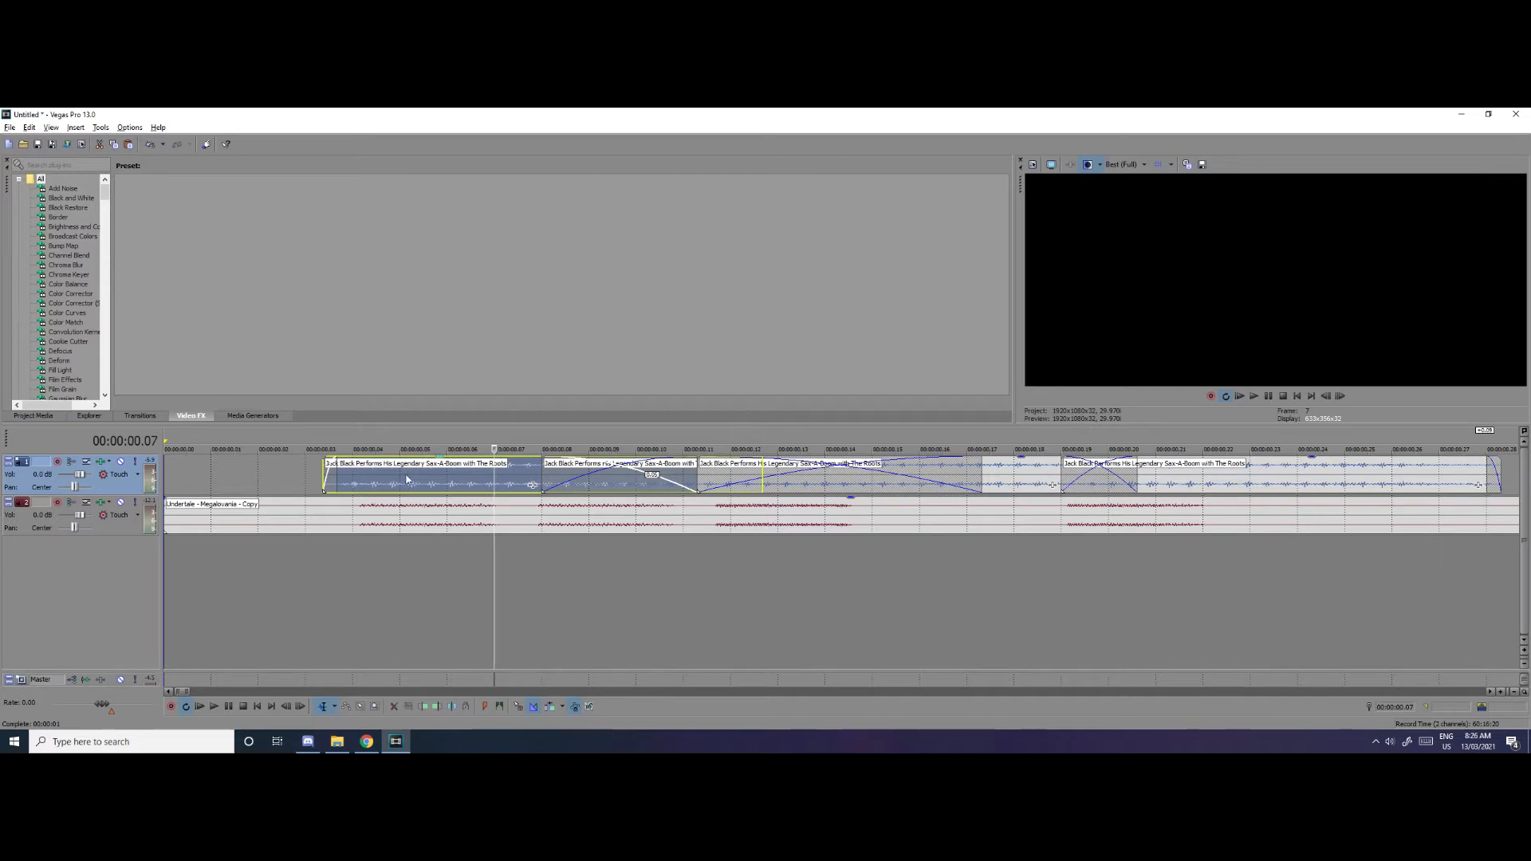
pyautogui.scroll(-2, 407, 479)
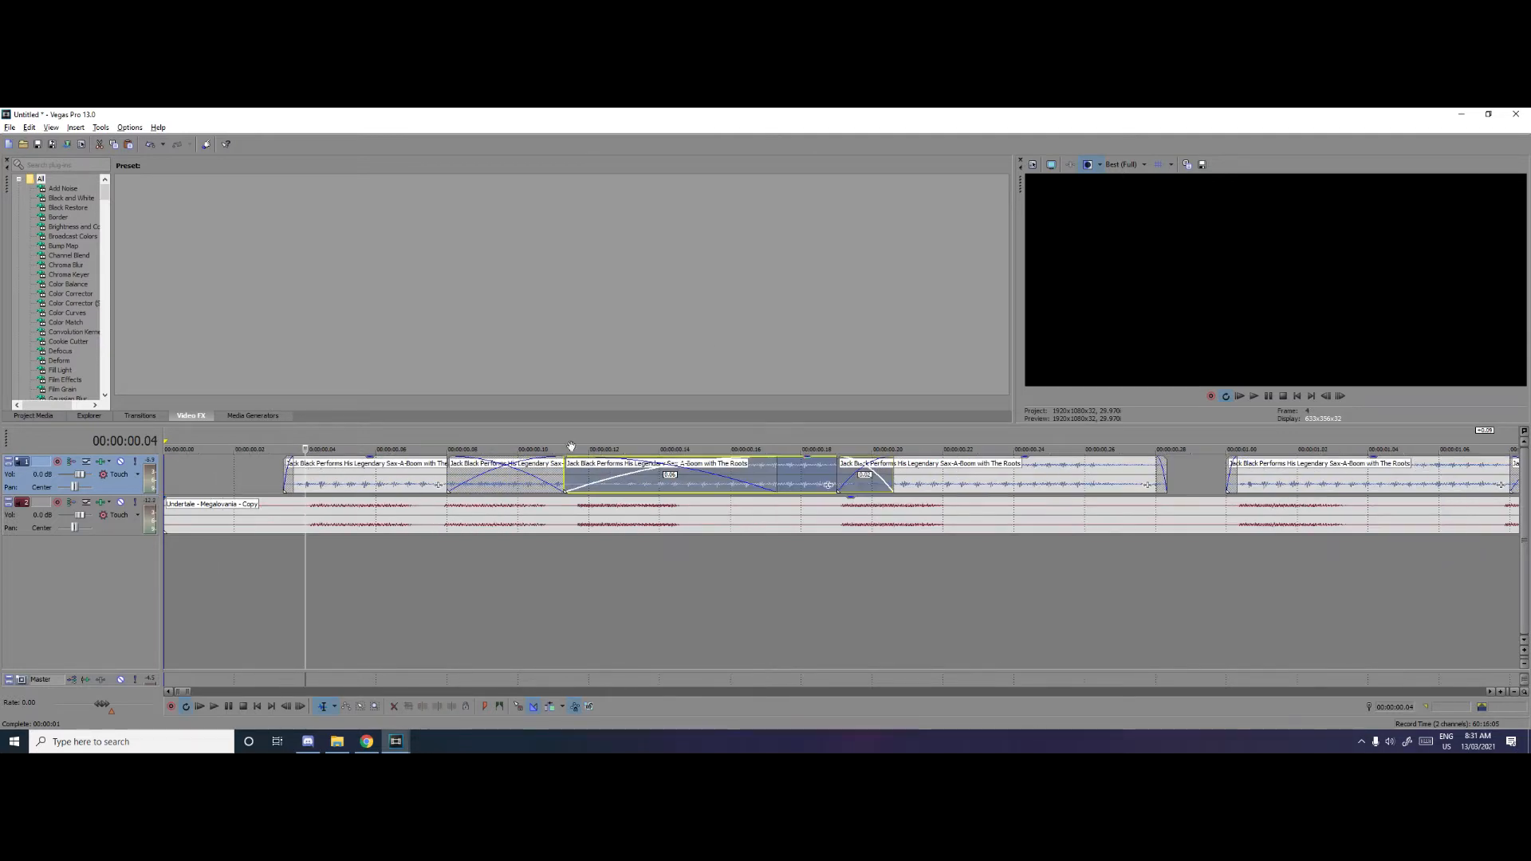
pyautogui.moveTo(565, 448); pyautogui.dragTo(801, 448)
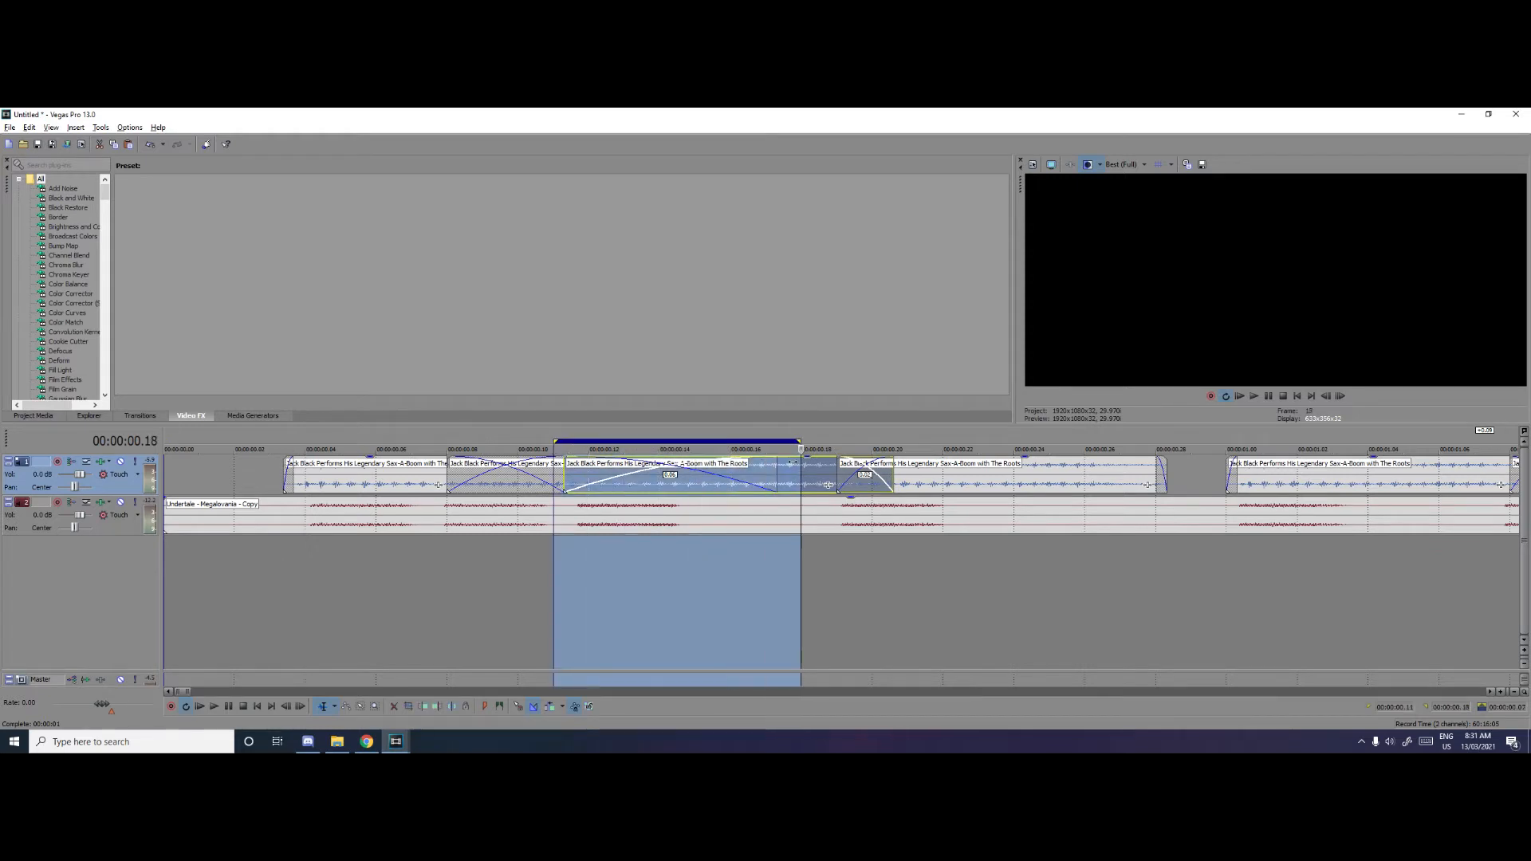
pyautogui.scroll(2, 628, 485)
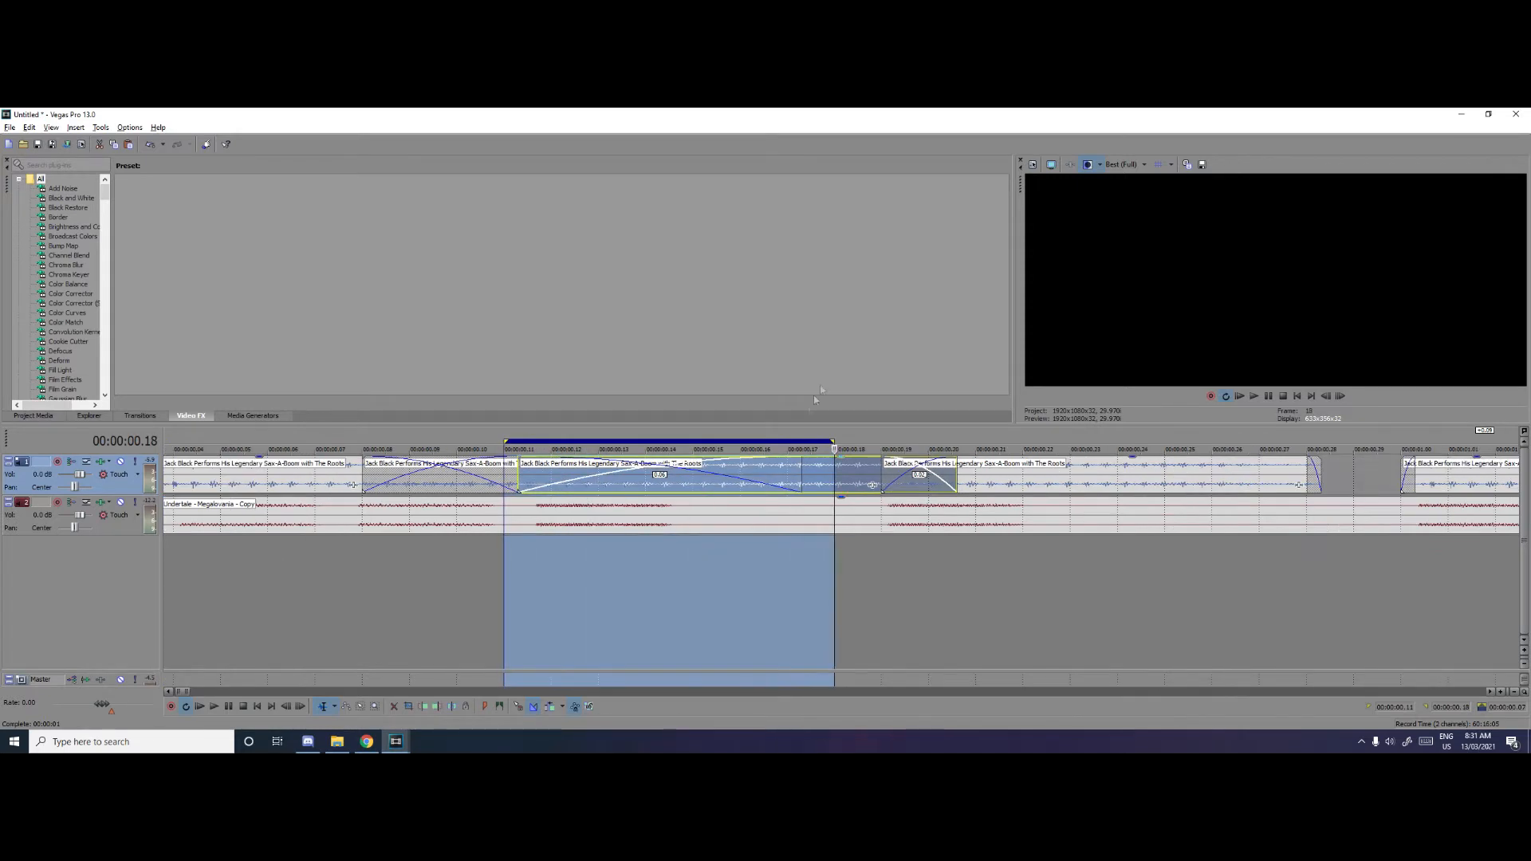
pyautogui.click(505, 431)
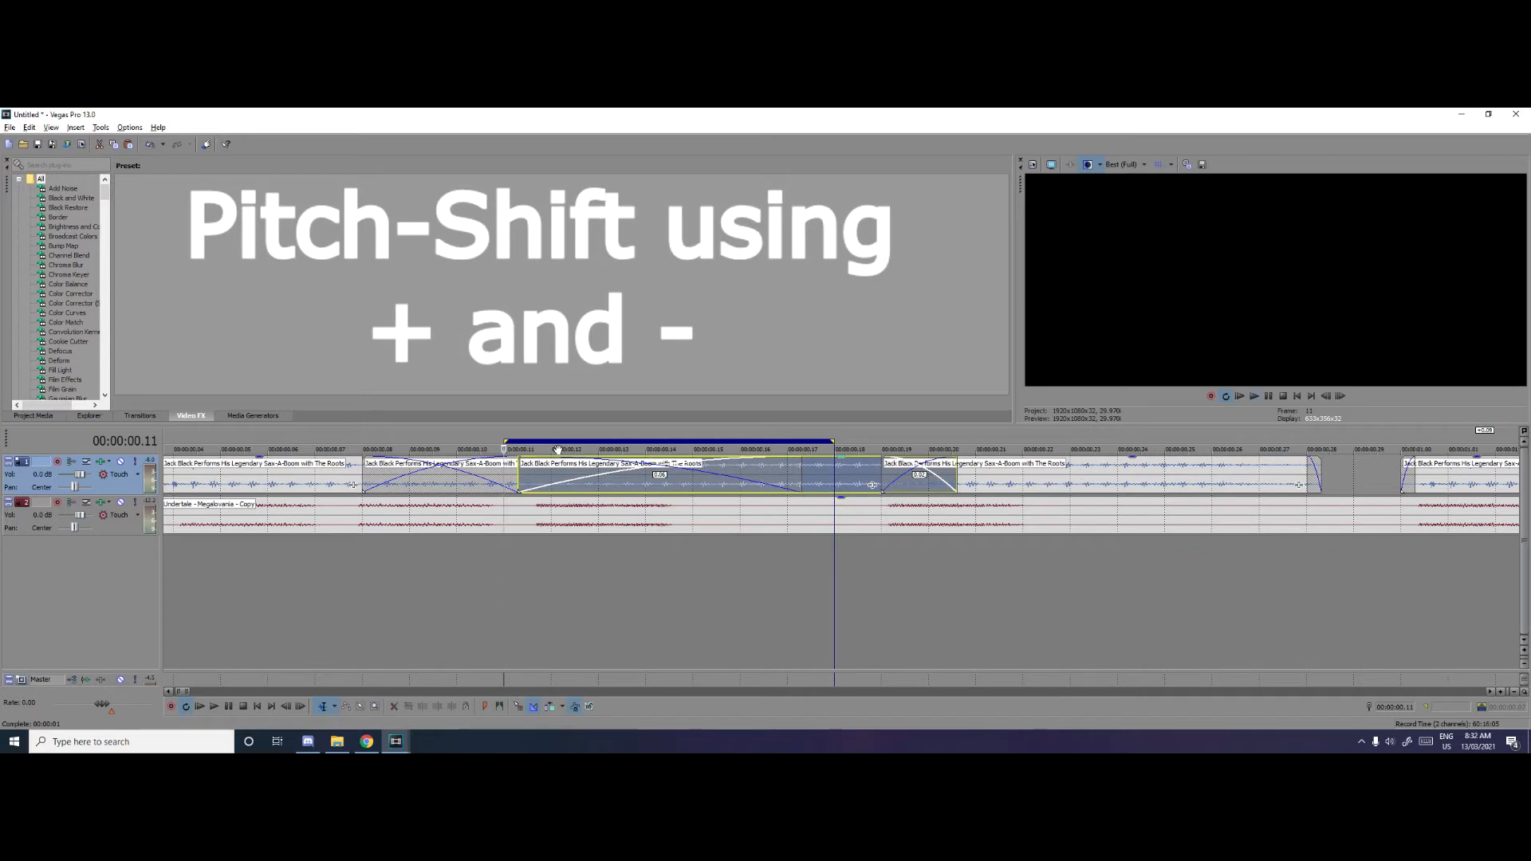
# Raise the third vocal sample's pitch while listening to the looped section, and clear the loop region
pyautogui.press('space')
pyautogui.press('KP_Add')
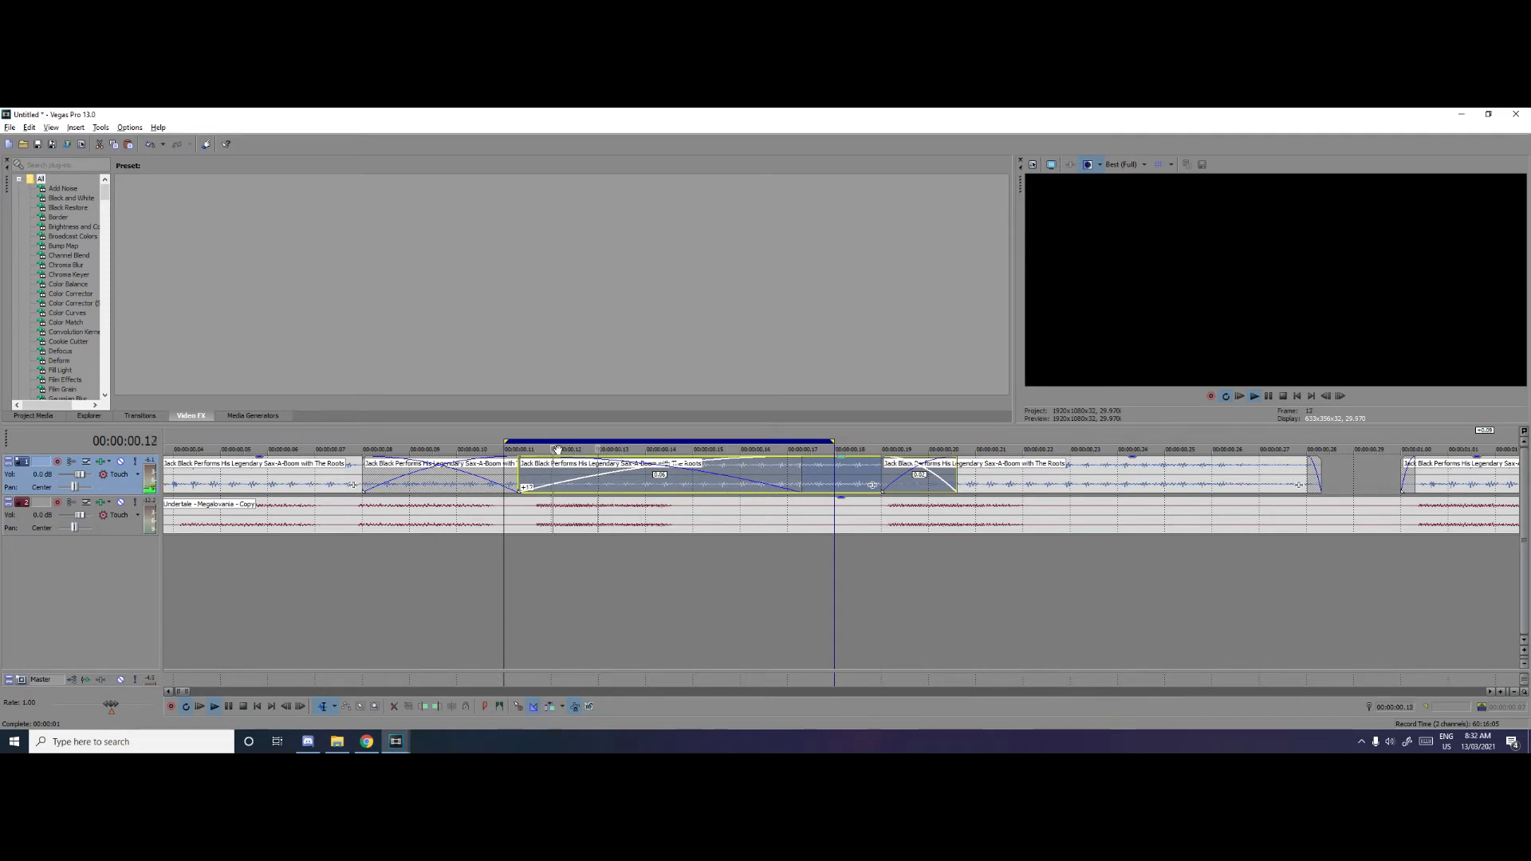
pyautogui.press('space')
pyautogui.moveTo(833, 441); pyautogui.dragTo(490, 442)
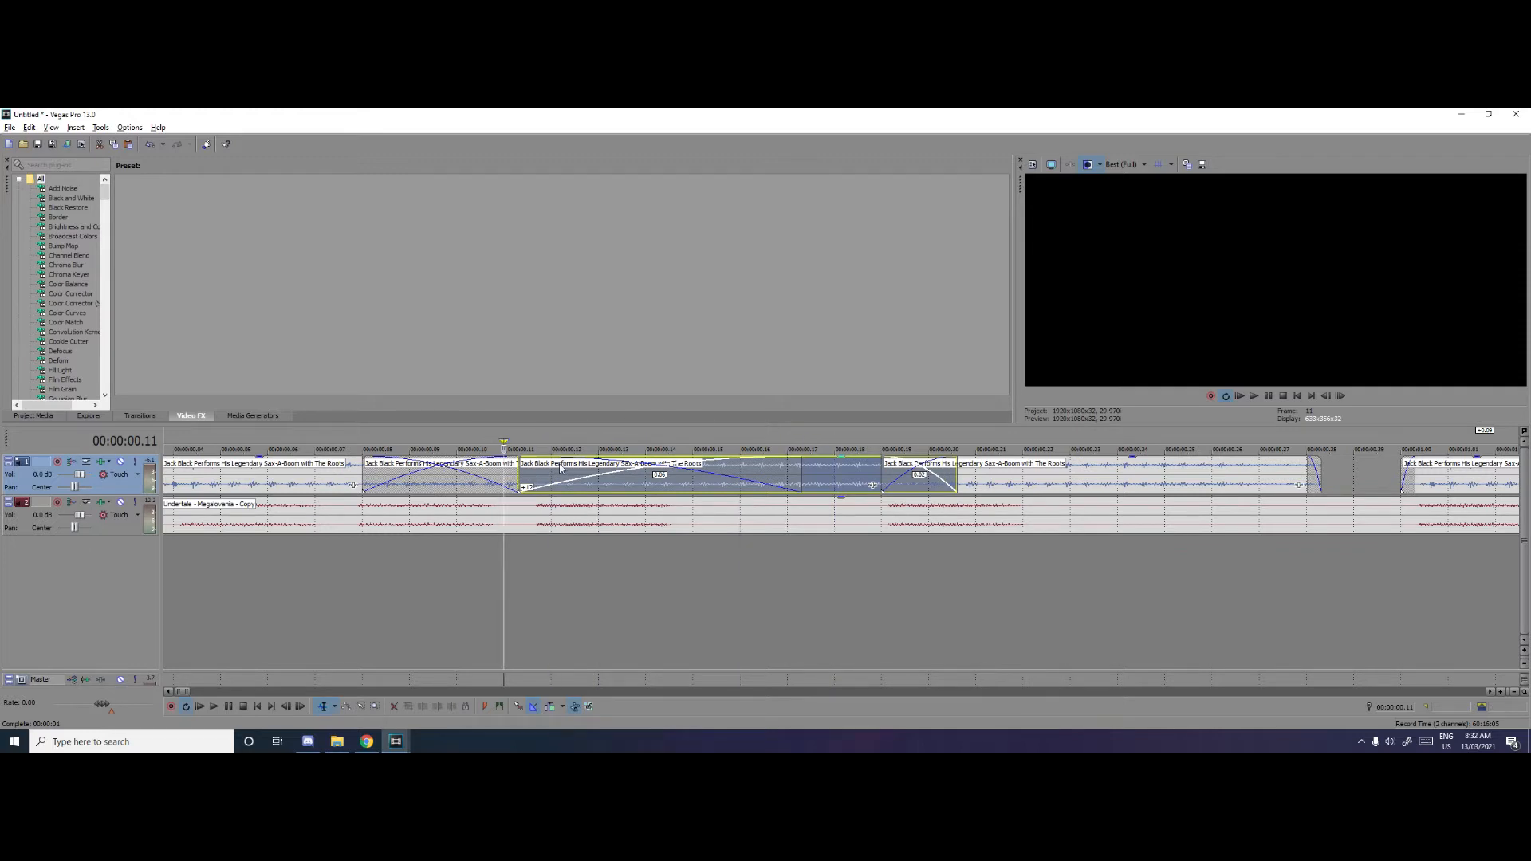
# Play the pitch-shifted vocal sequence from 00:00:00.02 to check it against the Megalovania melody
pyautogui.scroll(-2, 594, 546)
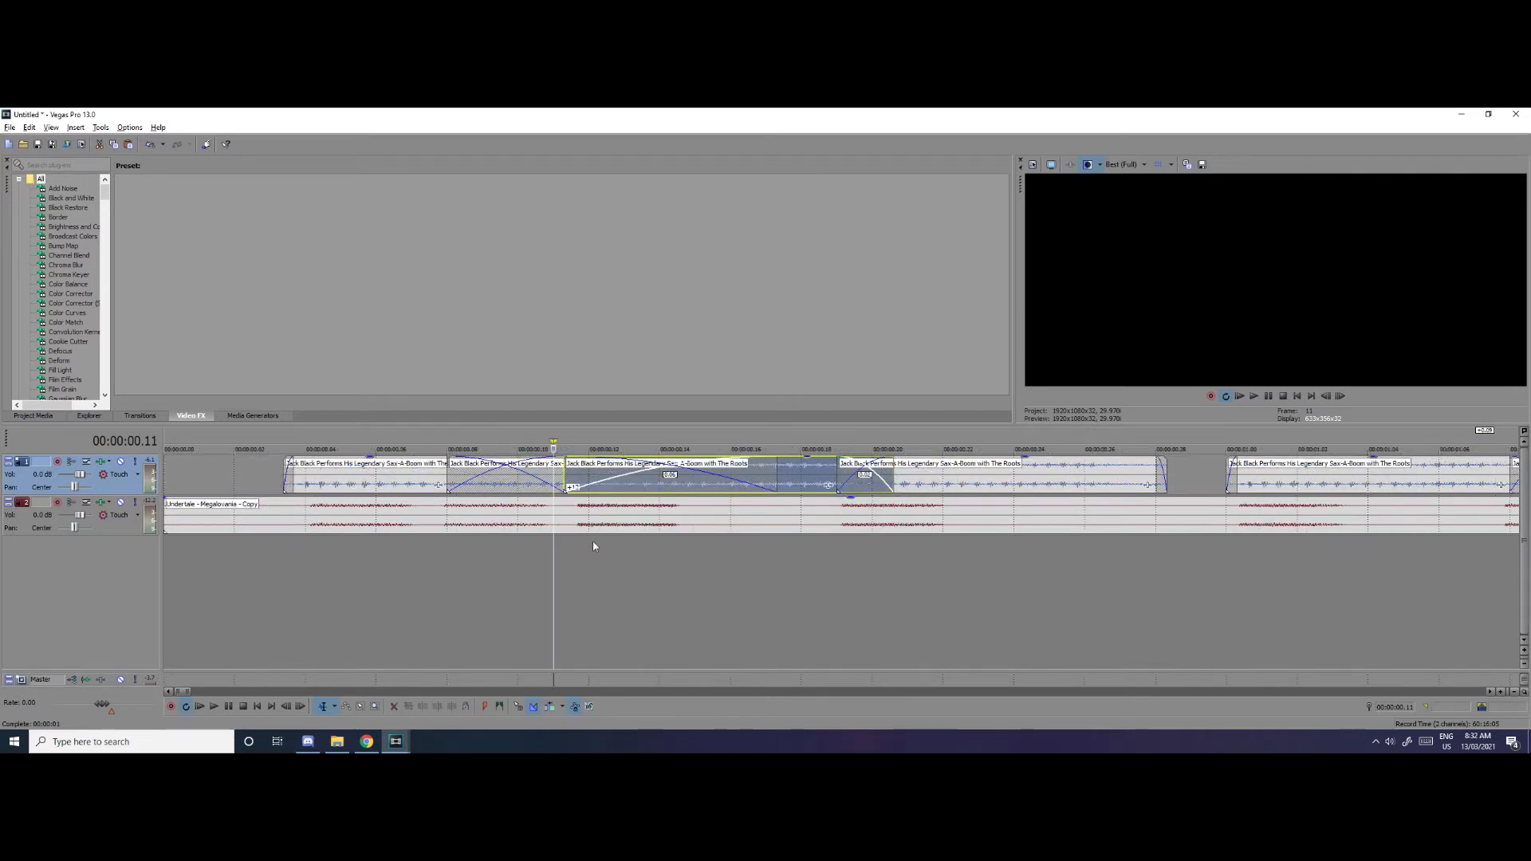
pyautogui.scroll(-3, 592, 546)
pyautogui.click(184, 441)
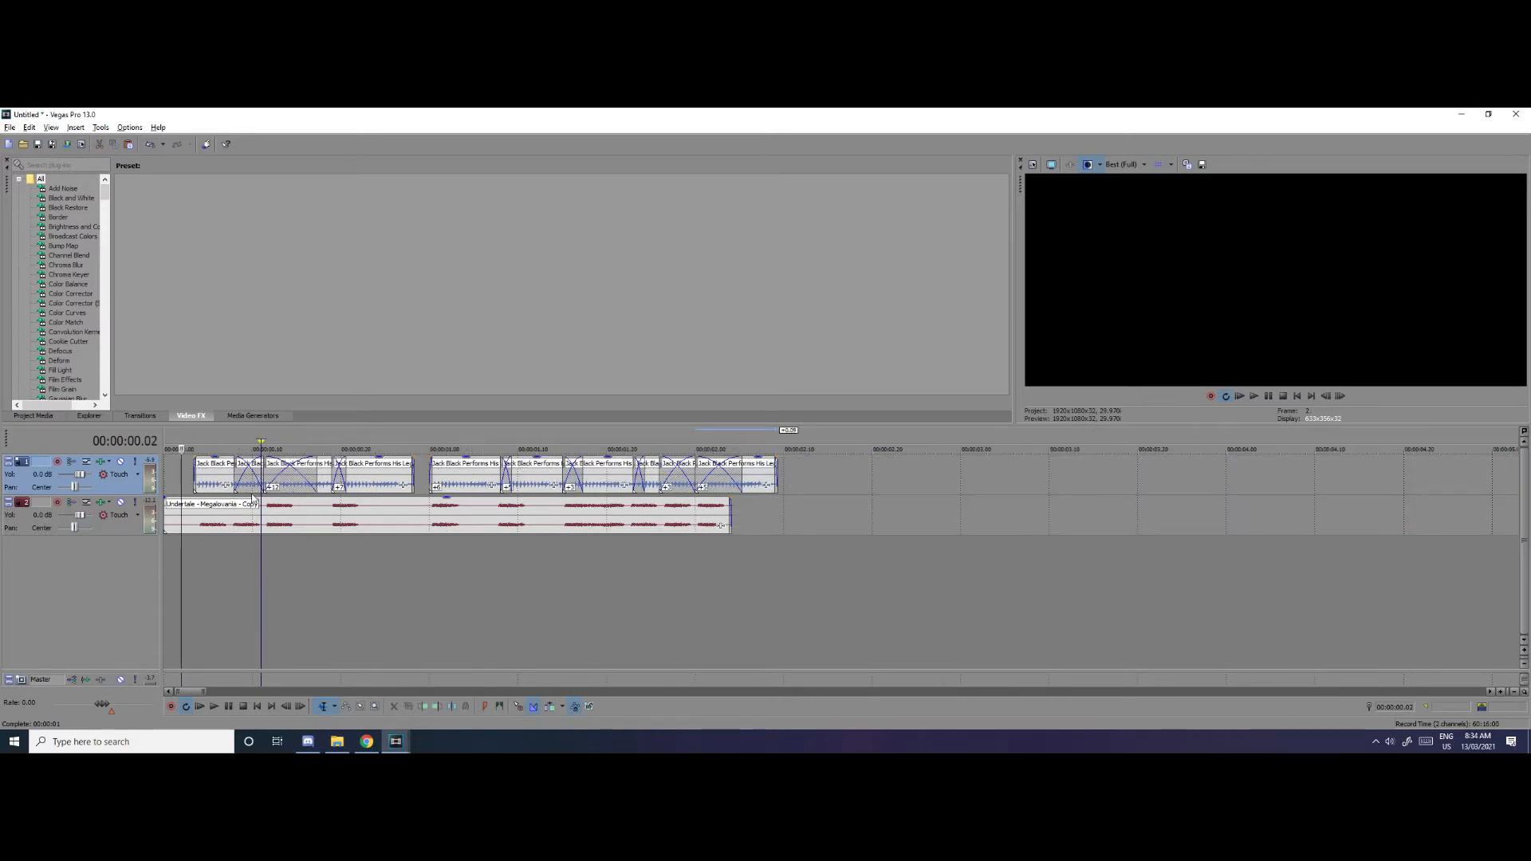
pyautogui.scroll(1, 252, 498)
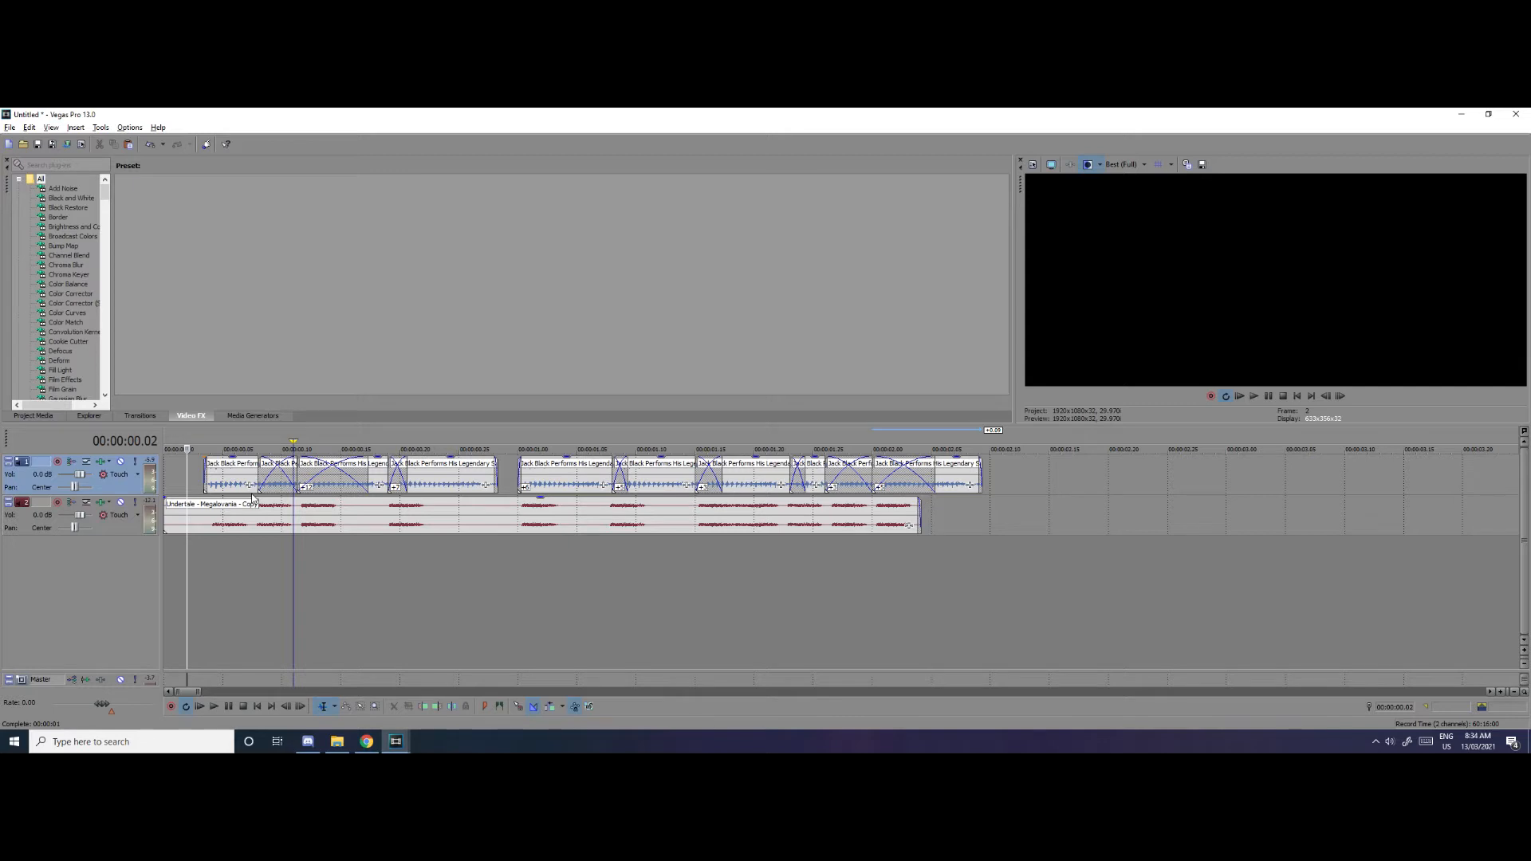
pyautogui.press('space')
pyautogui.press('space')
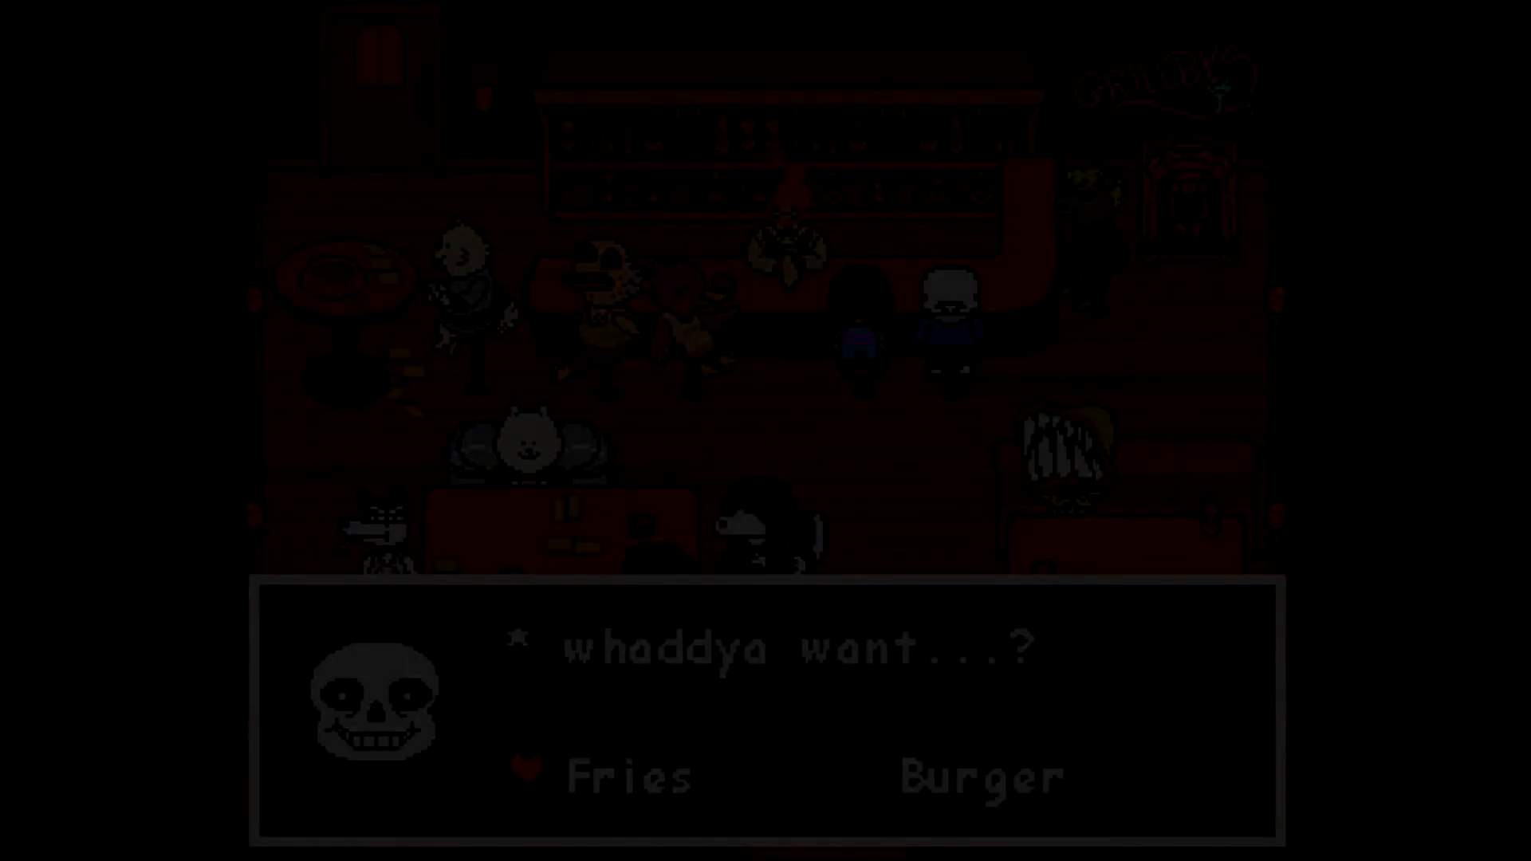
pyautogui.press('Left')
pyautogui.press('z')
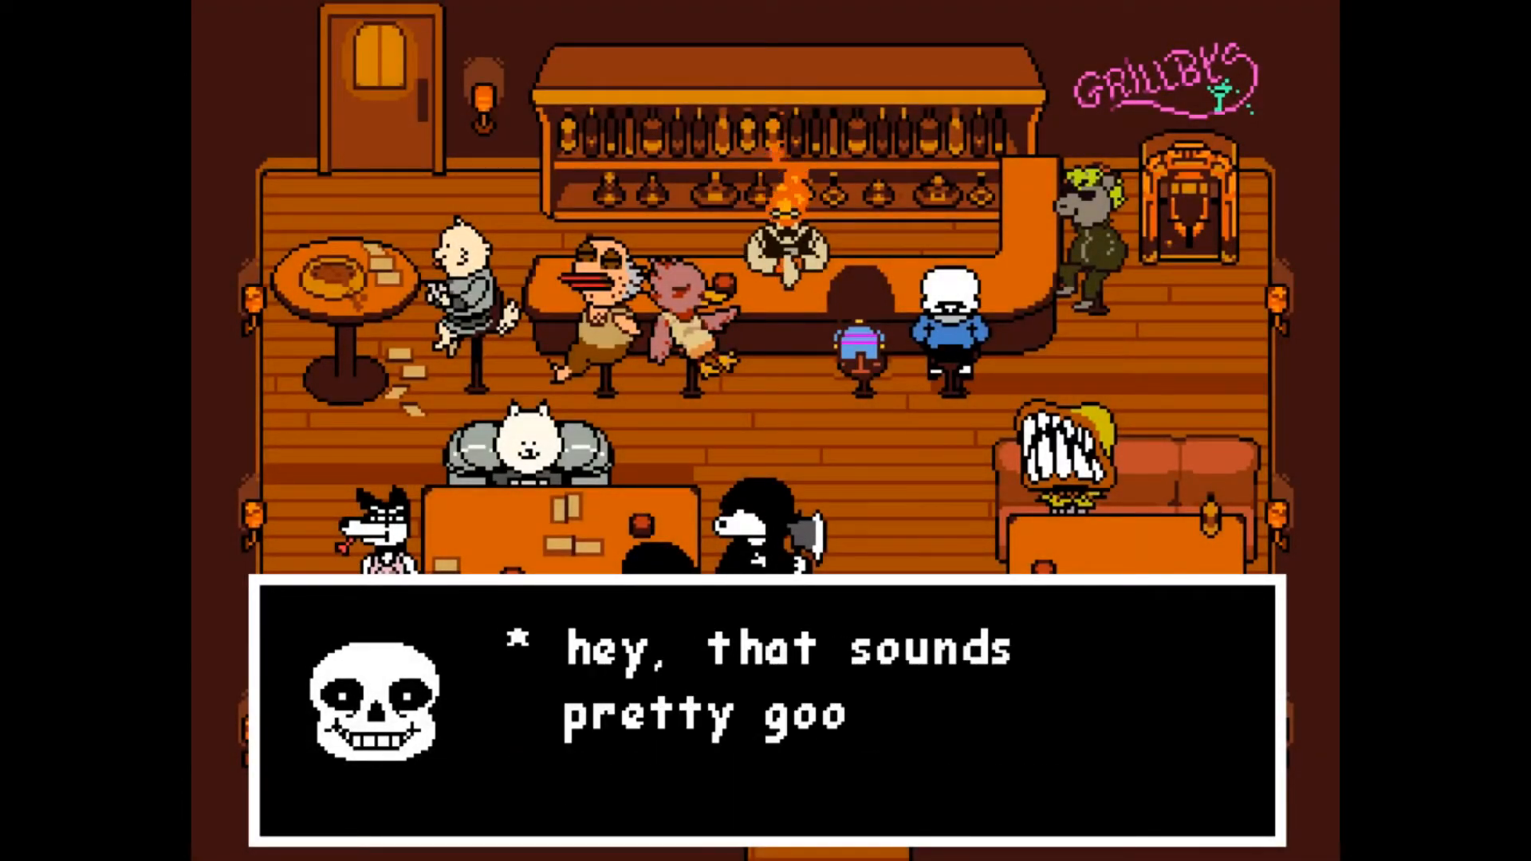
pyautogui.press('z')
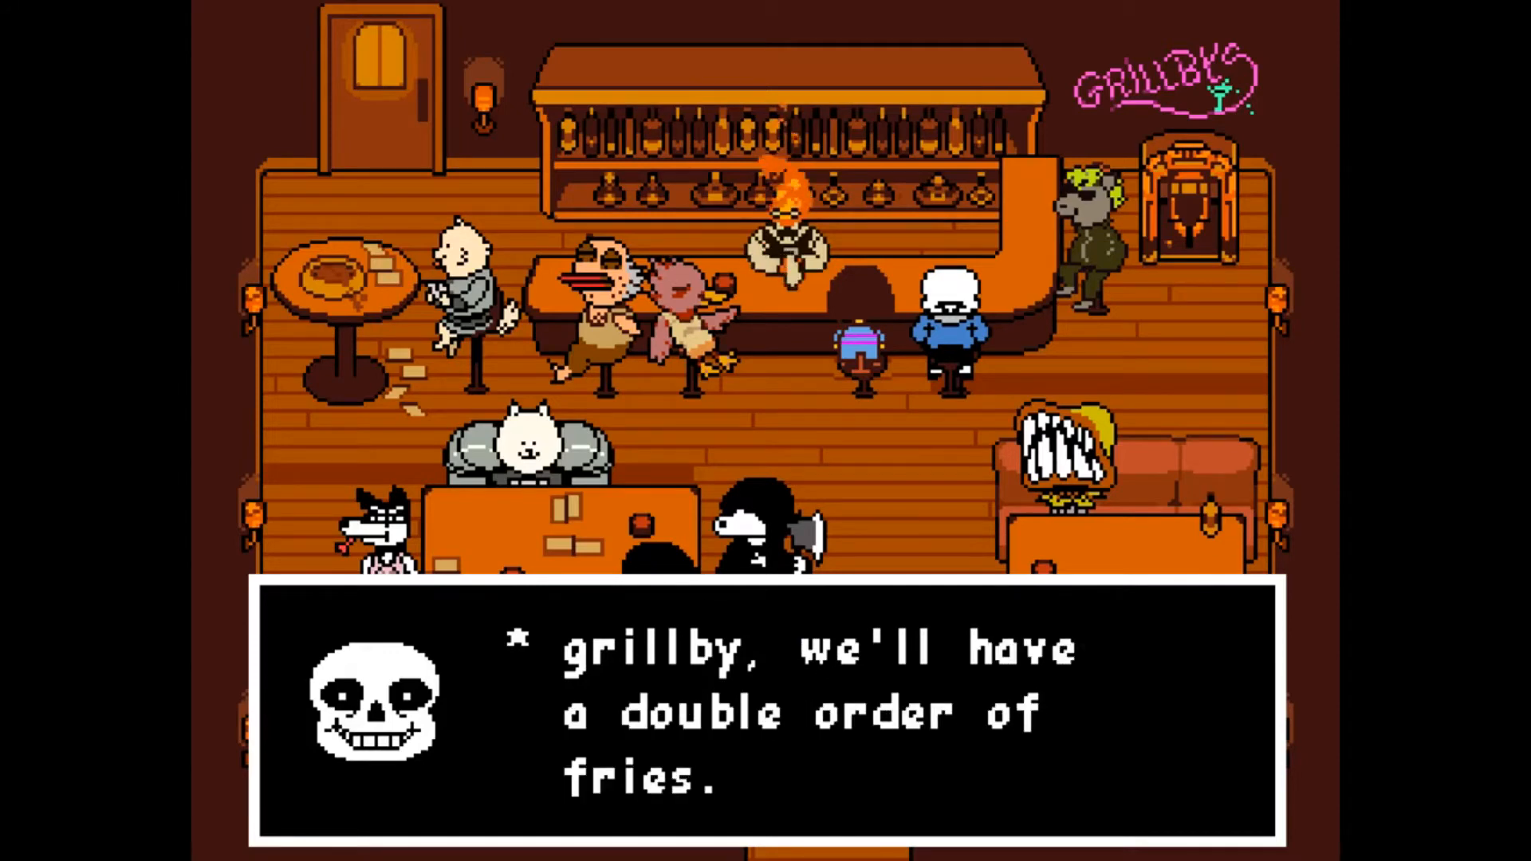
pyautogui.press('z')
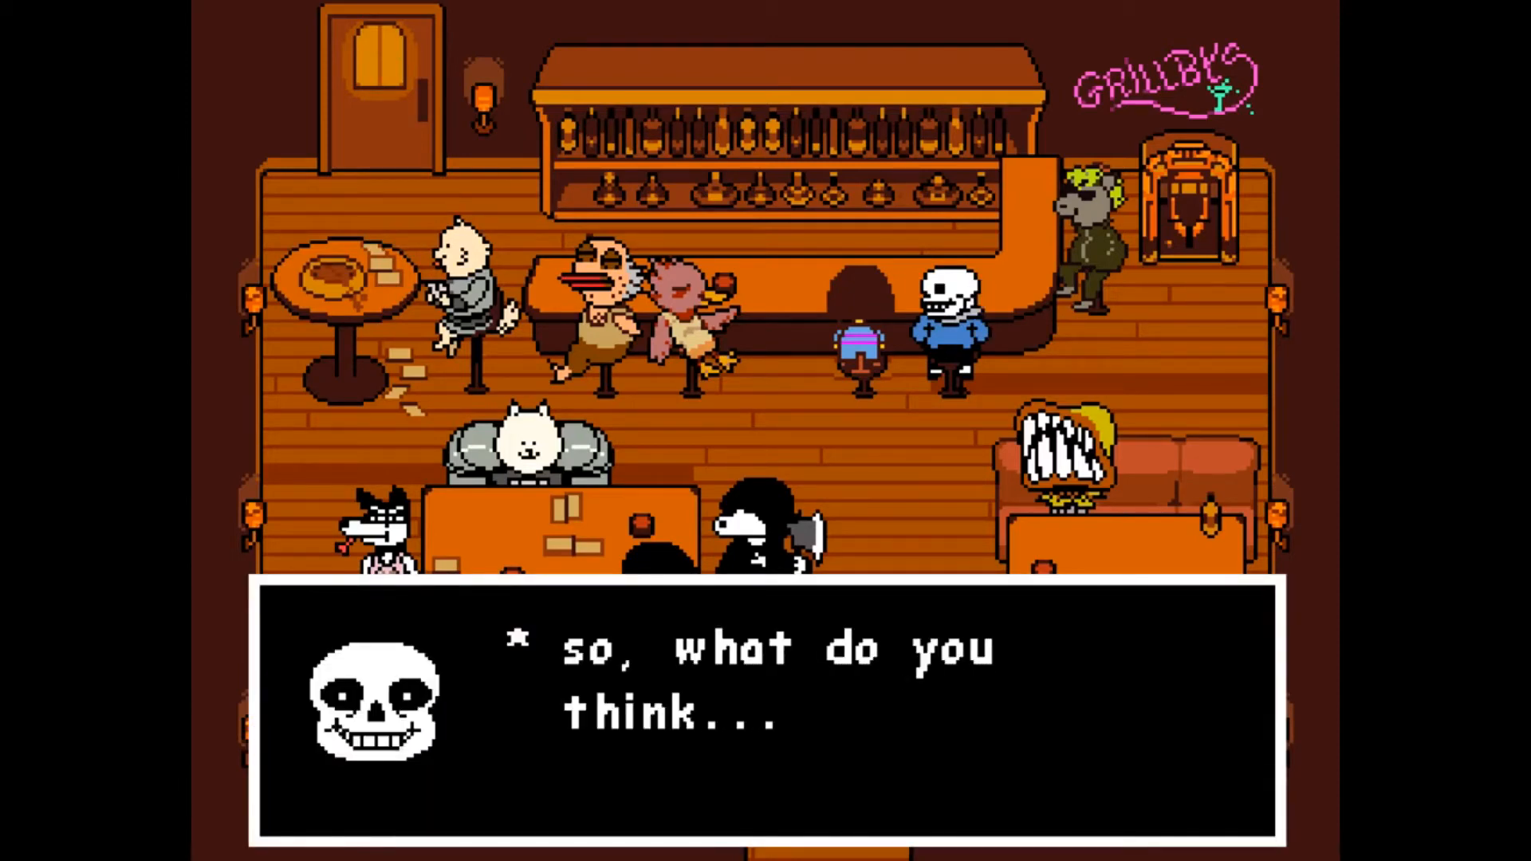
pyautogui.press('z')
pyautogui.press('Right')
pyautogui.press('Left')
pyautogui.press('Right')
pyautogui.press('Left')
pyautogui.press('Right')
pyautogui.press('Left')
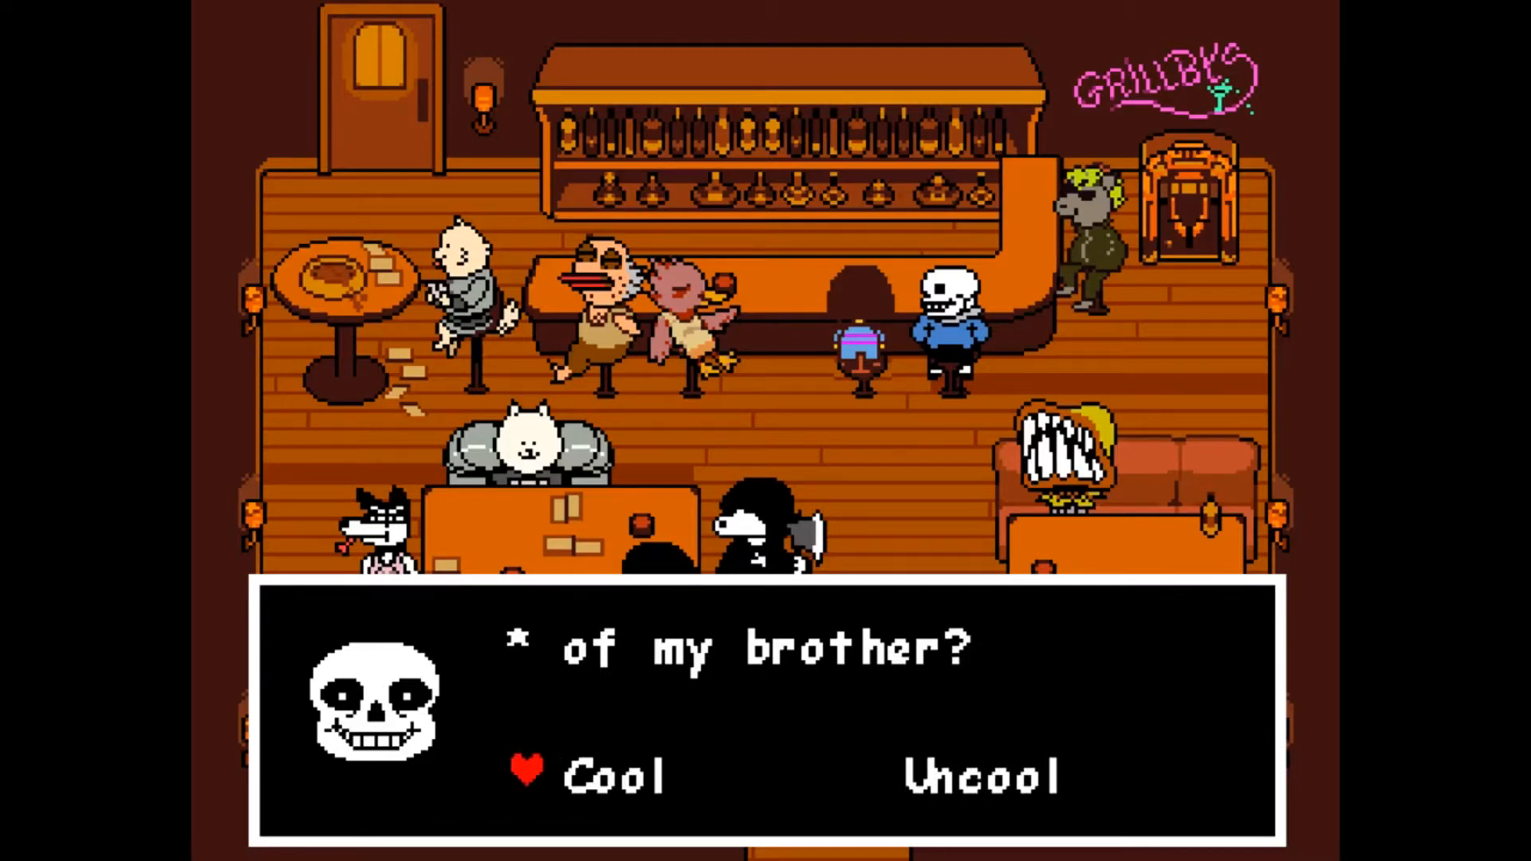
pyautogui.press('Right')
pyautogui.press('Left')
pyautogui.press('z')
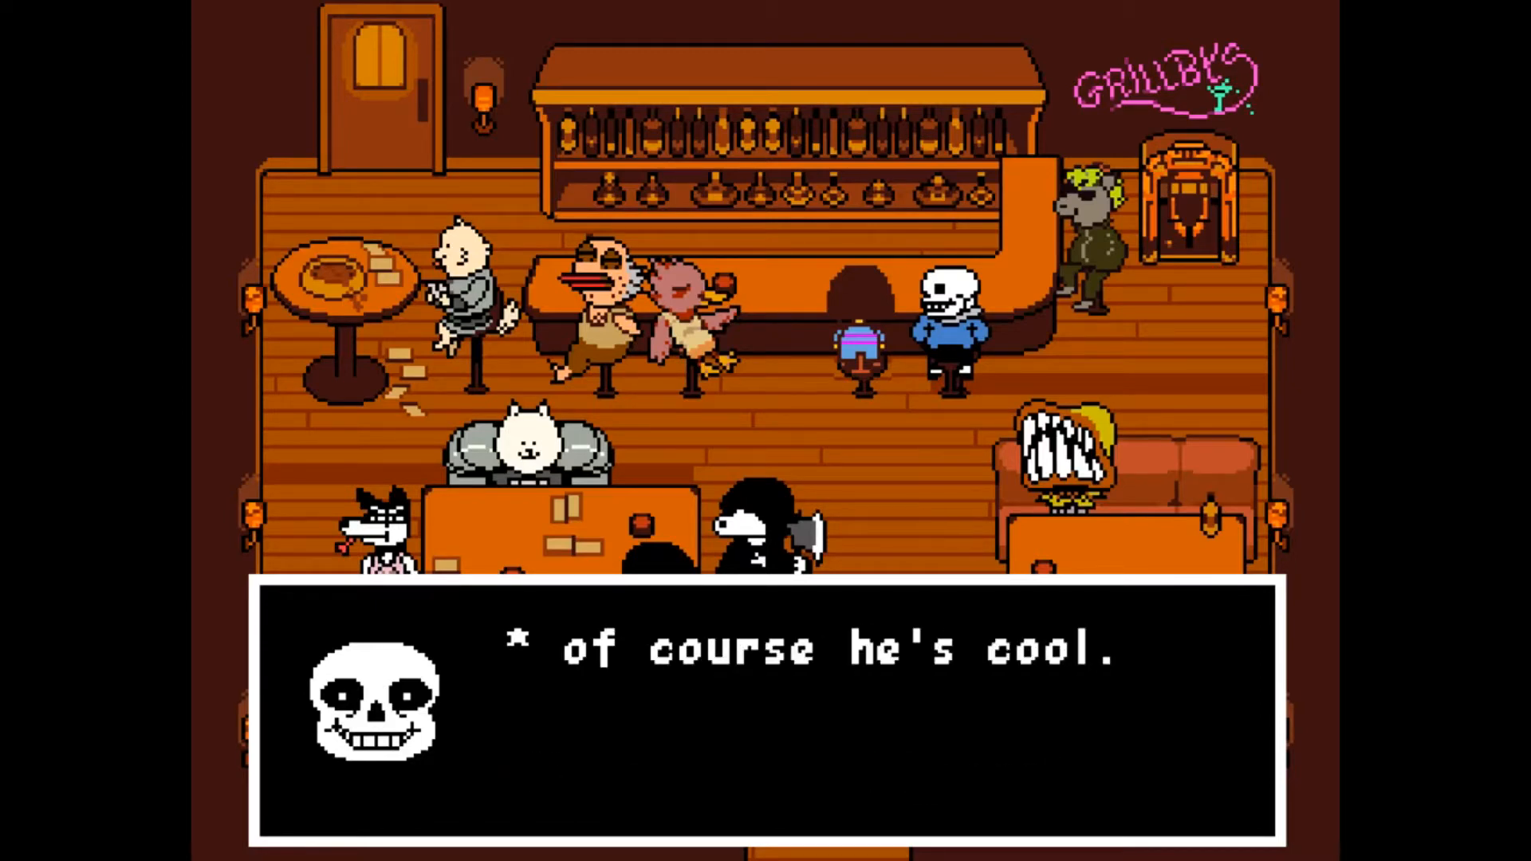
pyautogui.press('z')
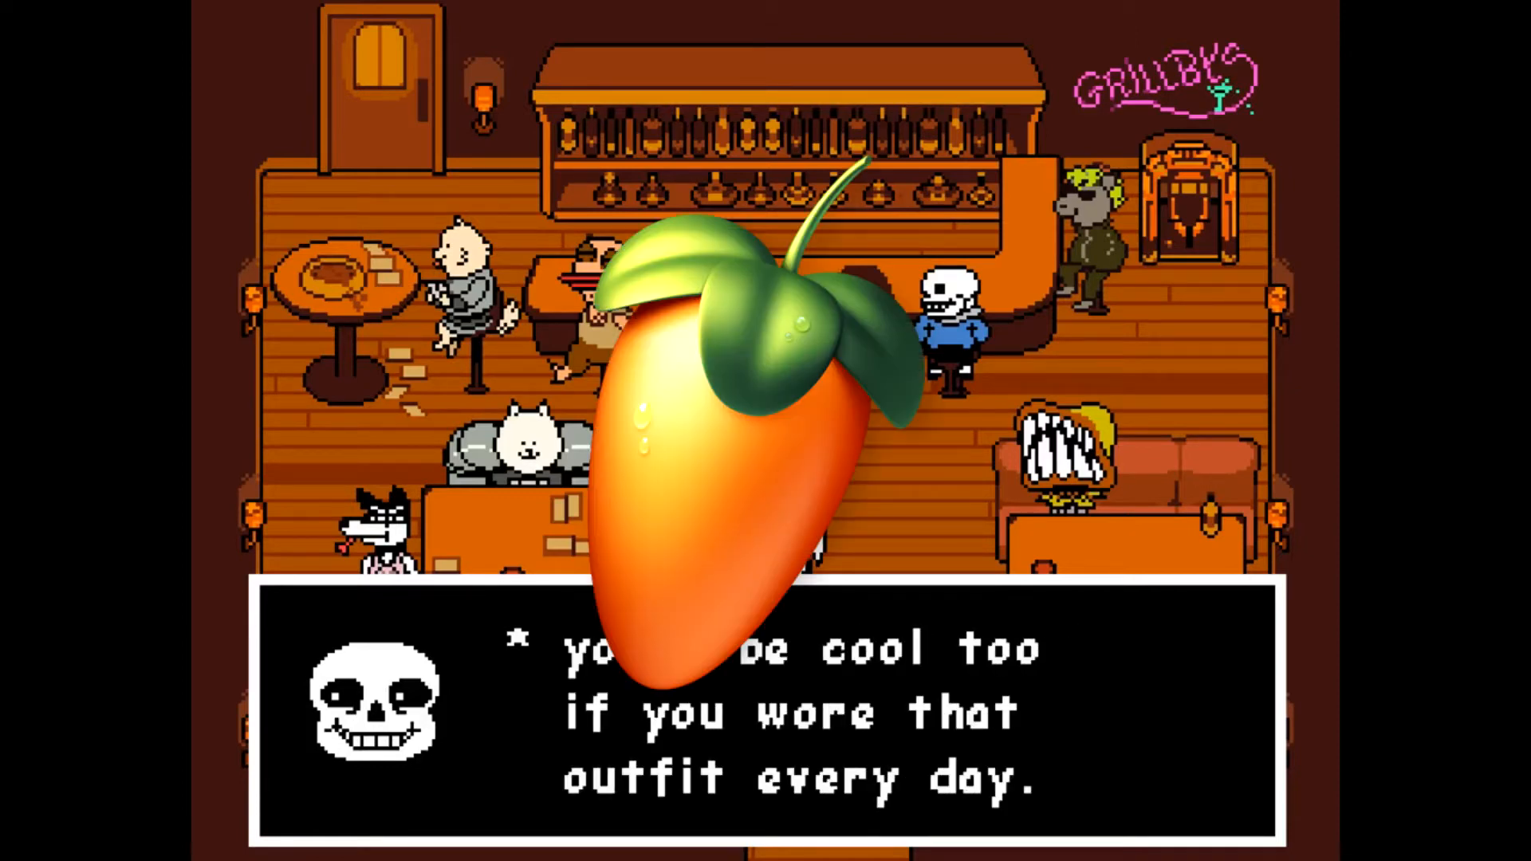
pyautogui.press('z')
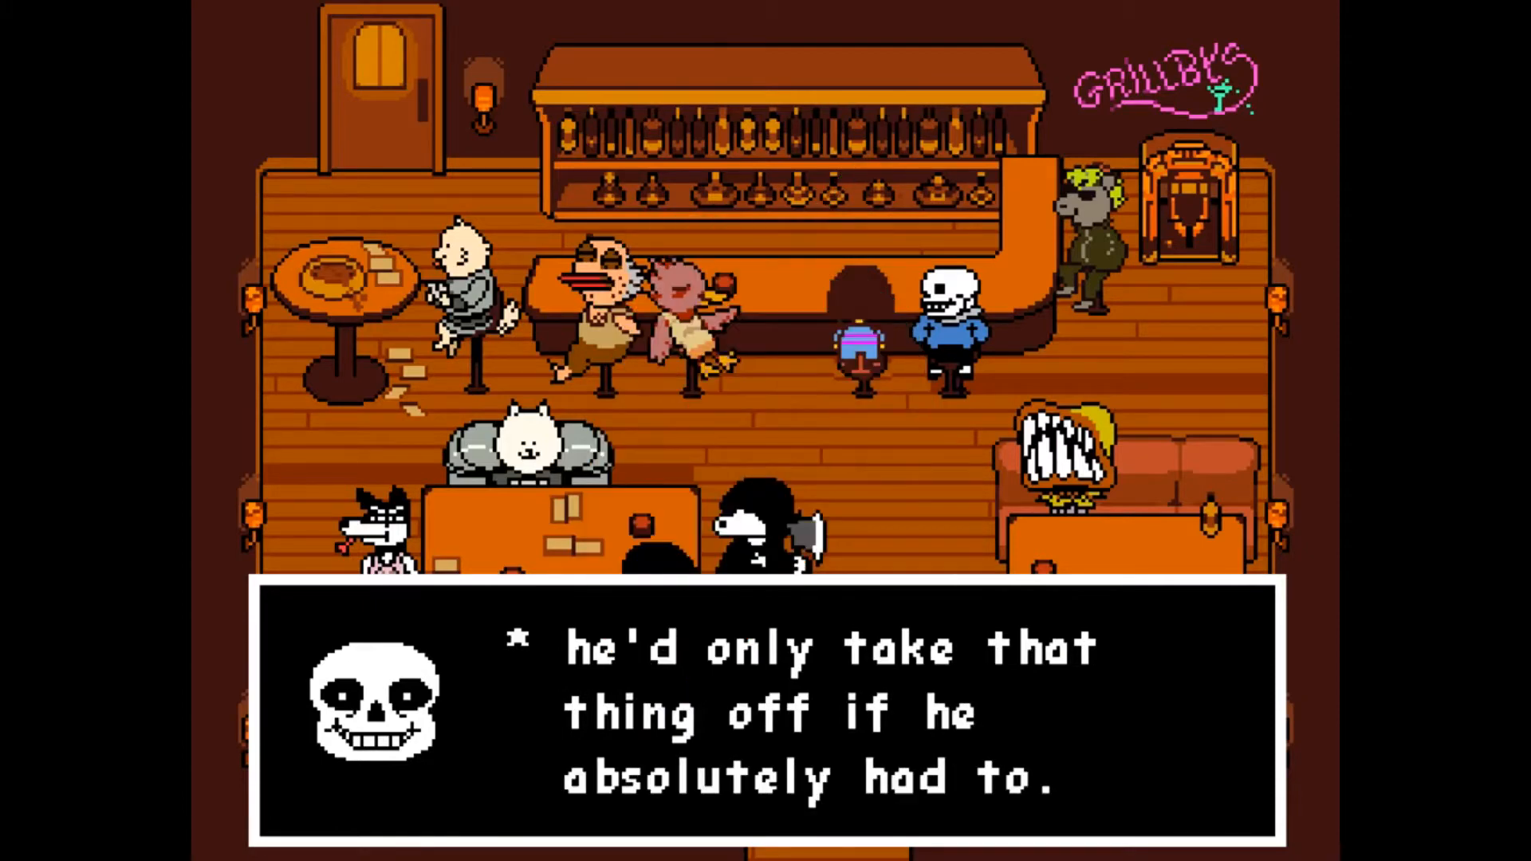
pyautogui.press('z')
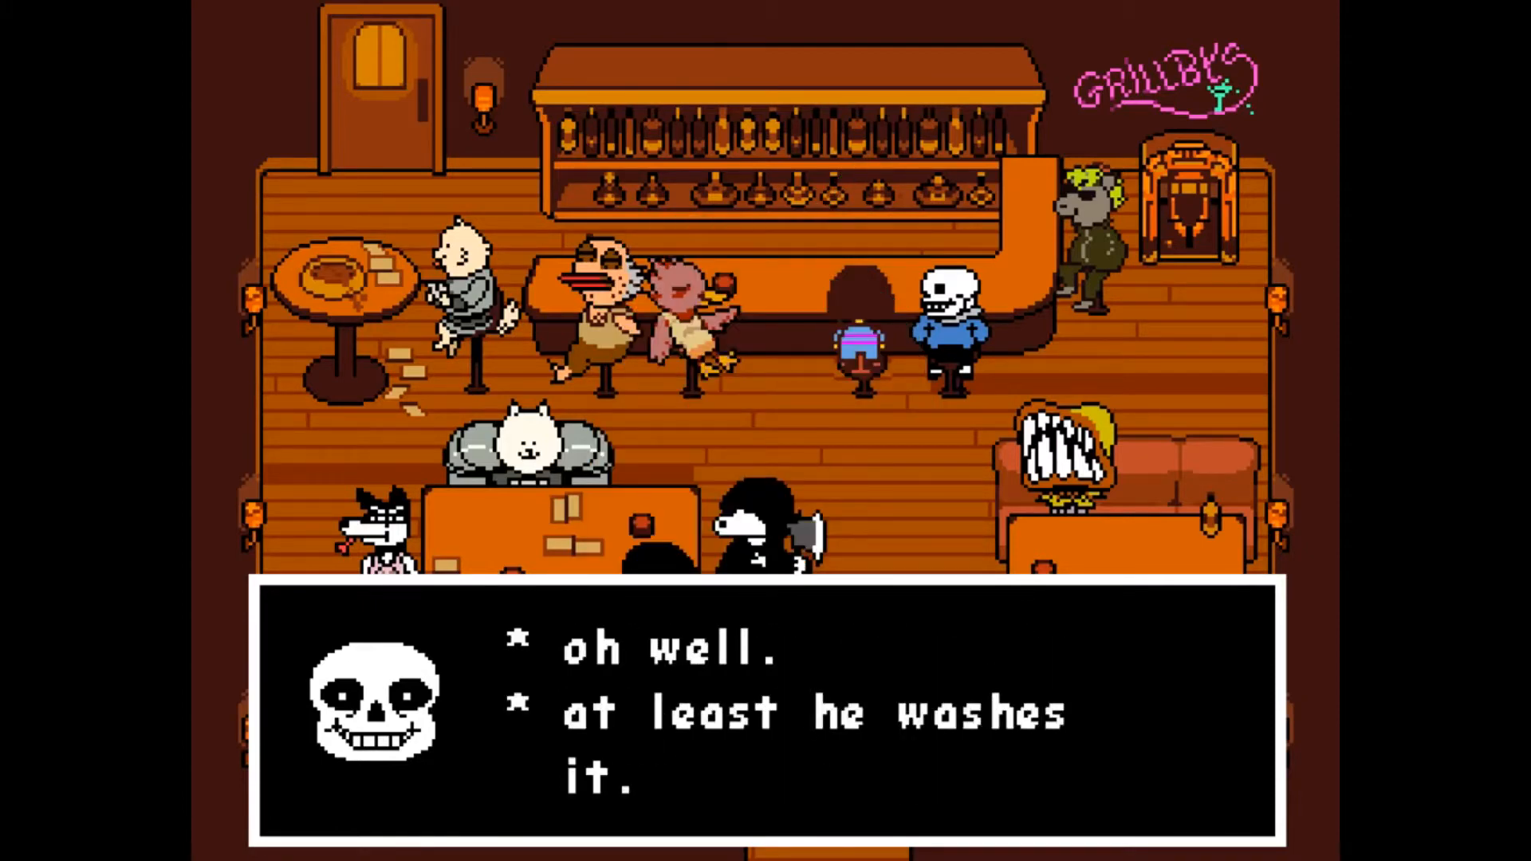
pyautogui.press('z')
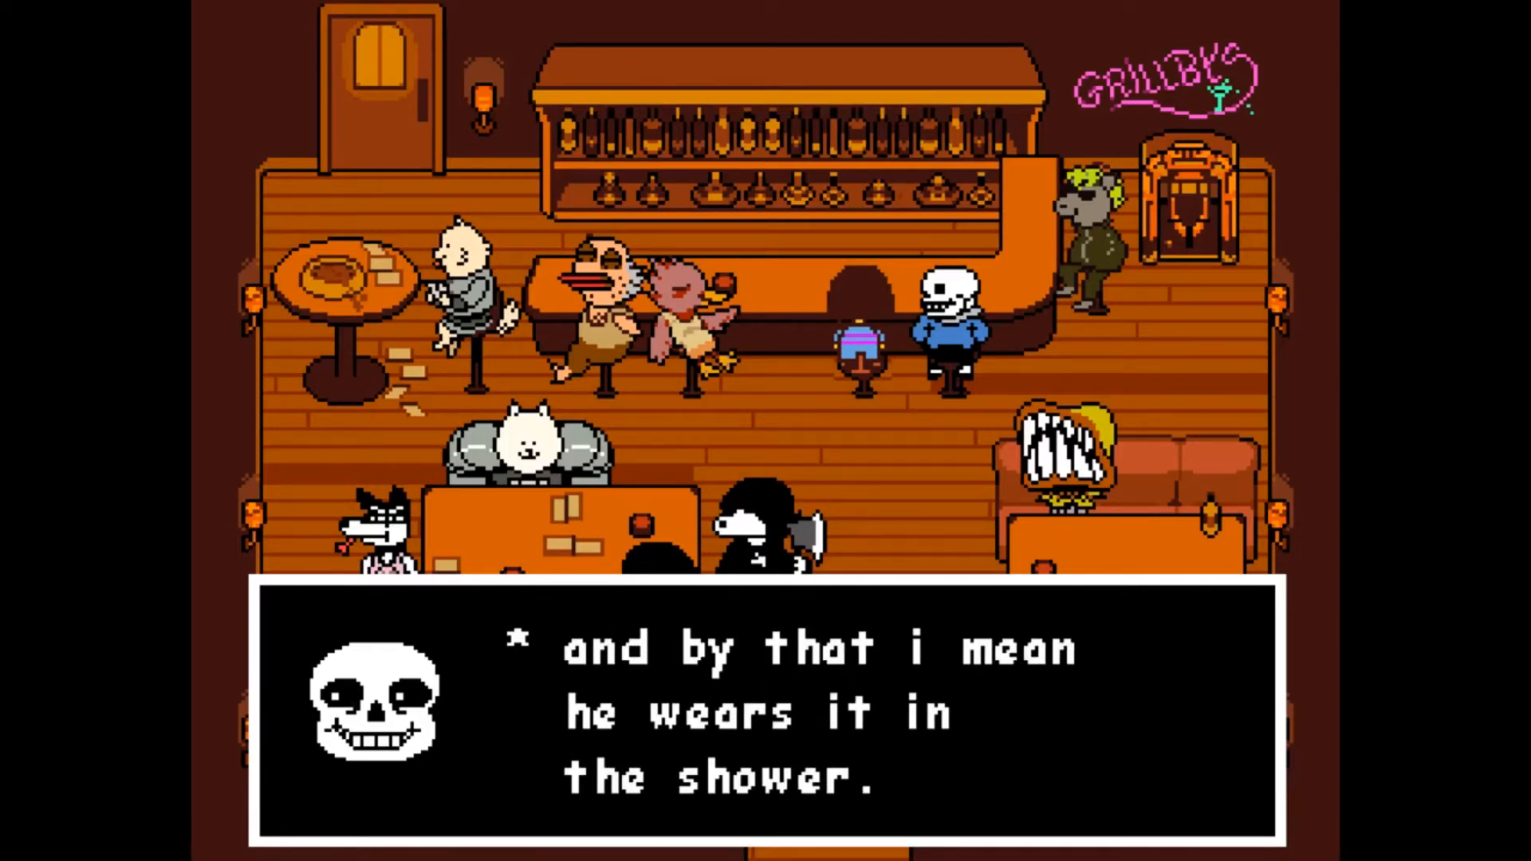
pyautogui.press('z')
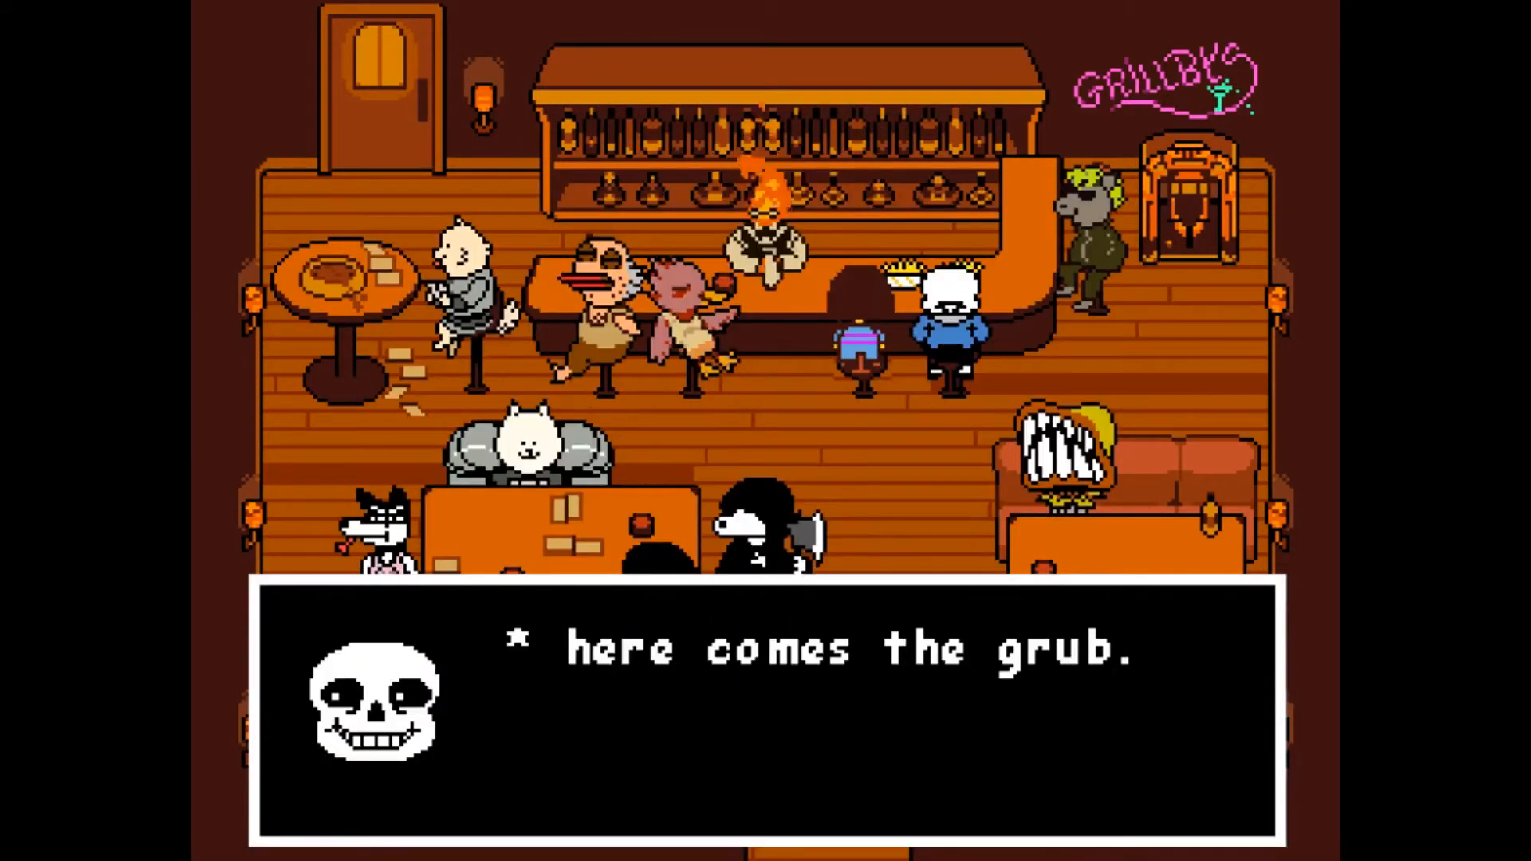
pyautogui.press('z')
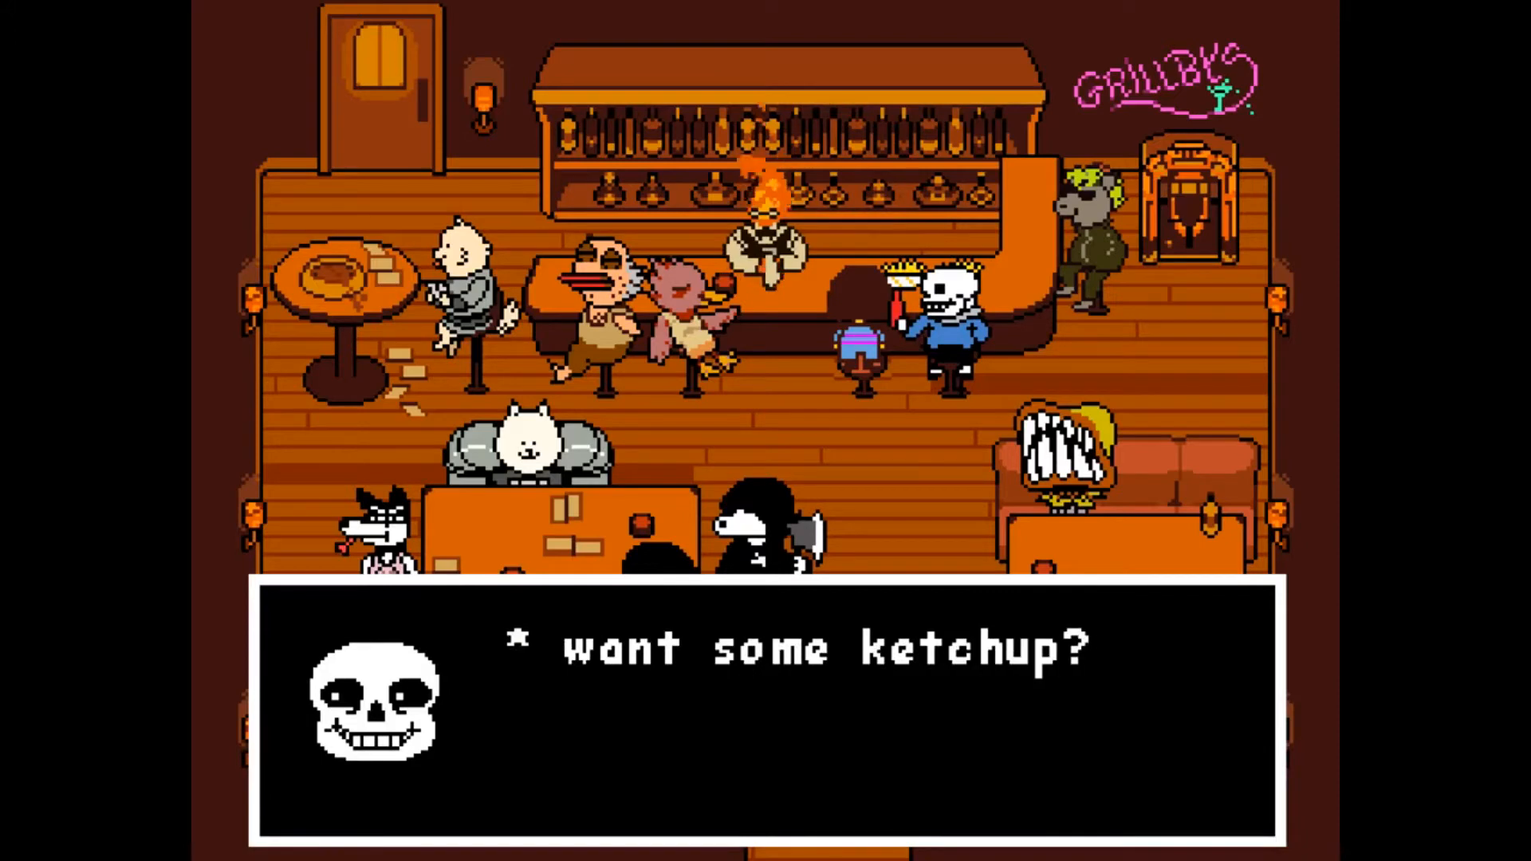
pyautogui.press('Right')
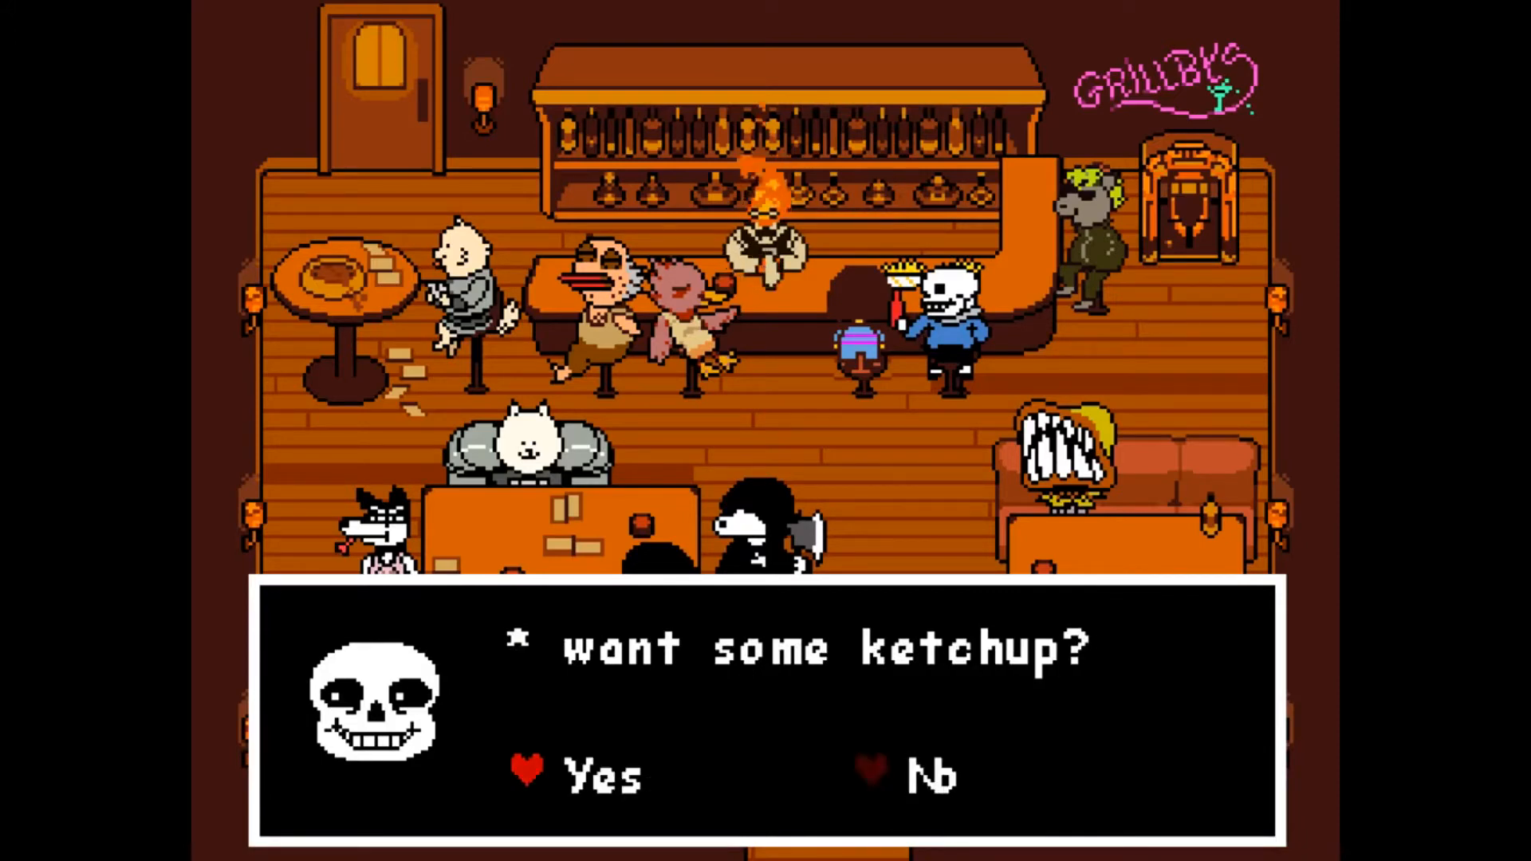
pyautogui.press('Left')
pyautogui.press('z')
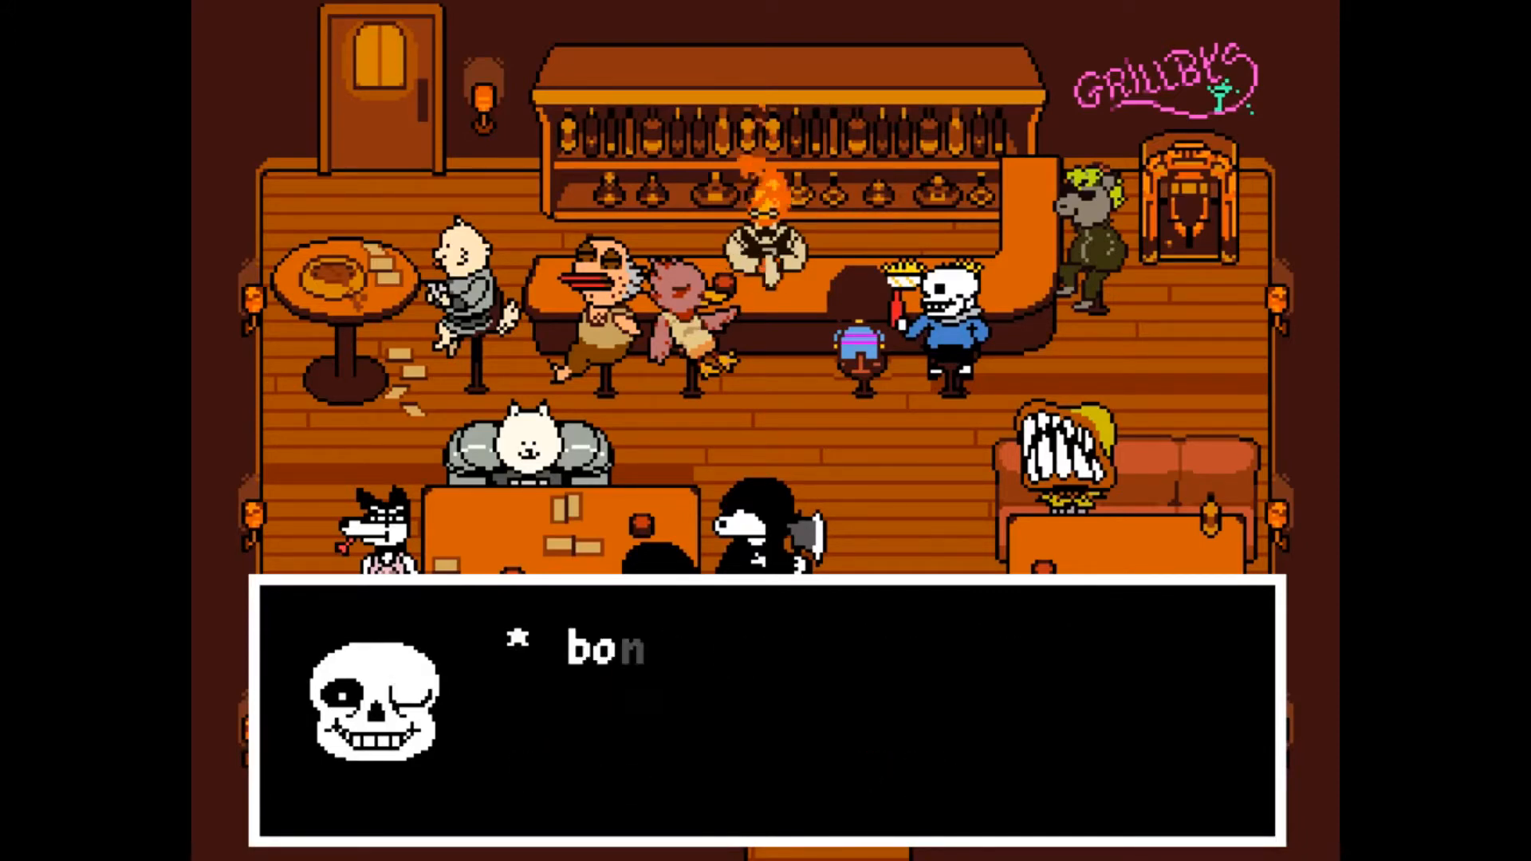
pyautogui.press('z')
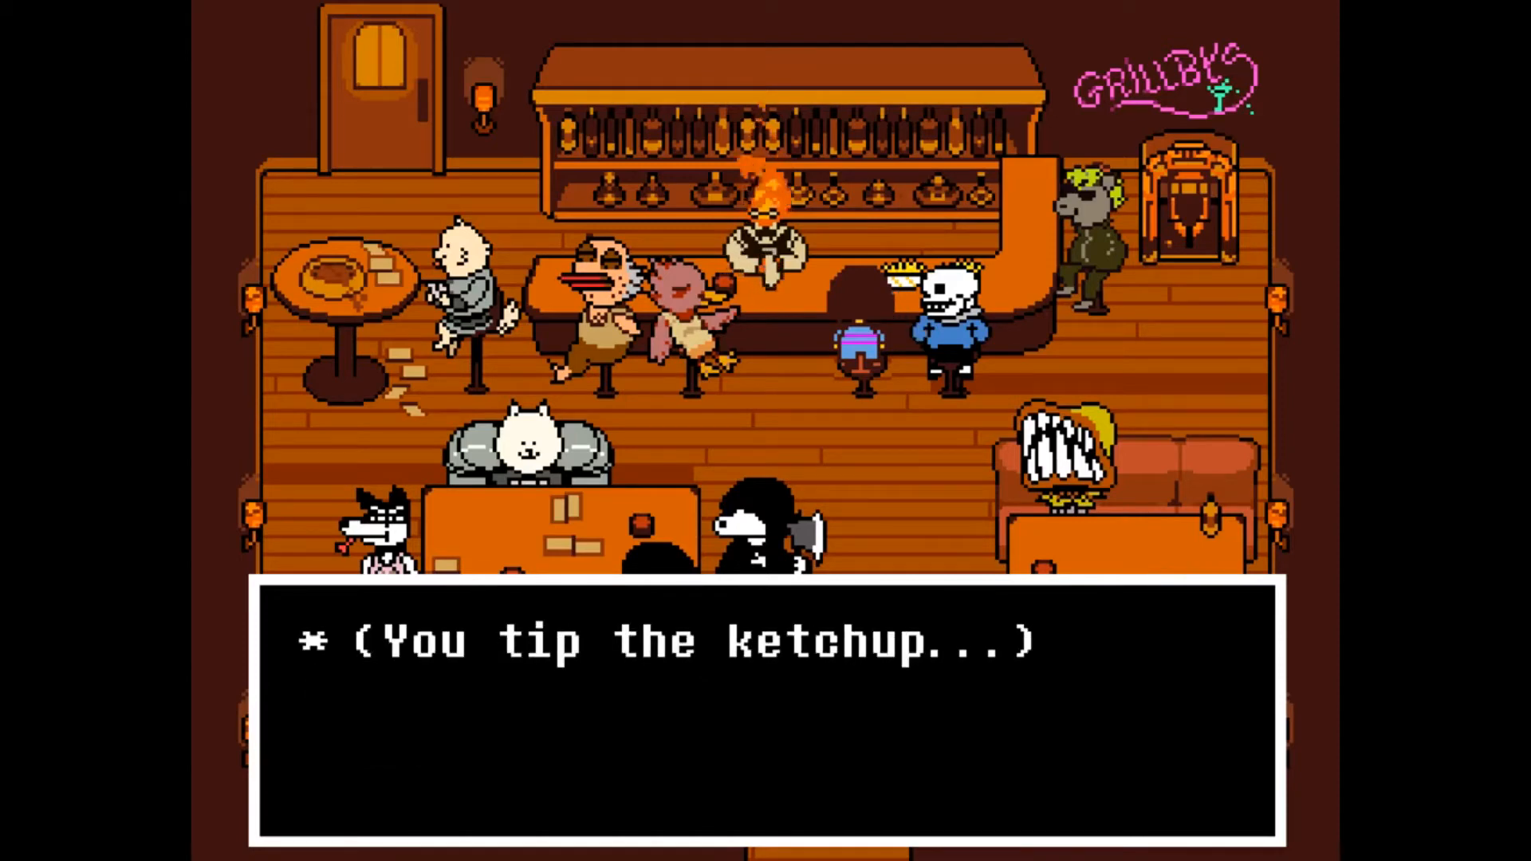
pyautogui.press('z')
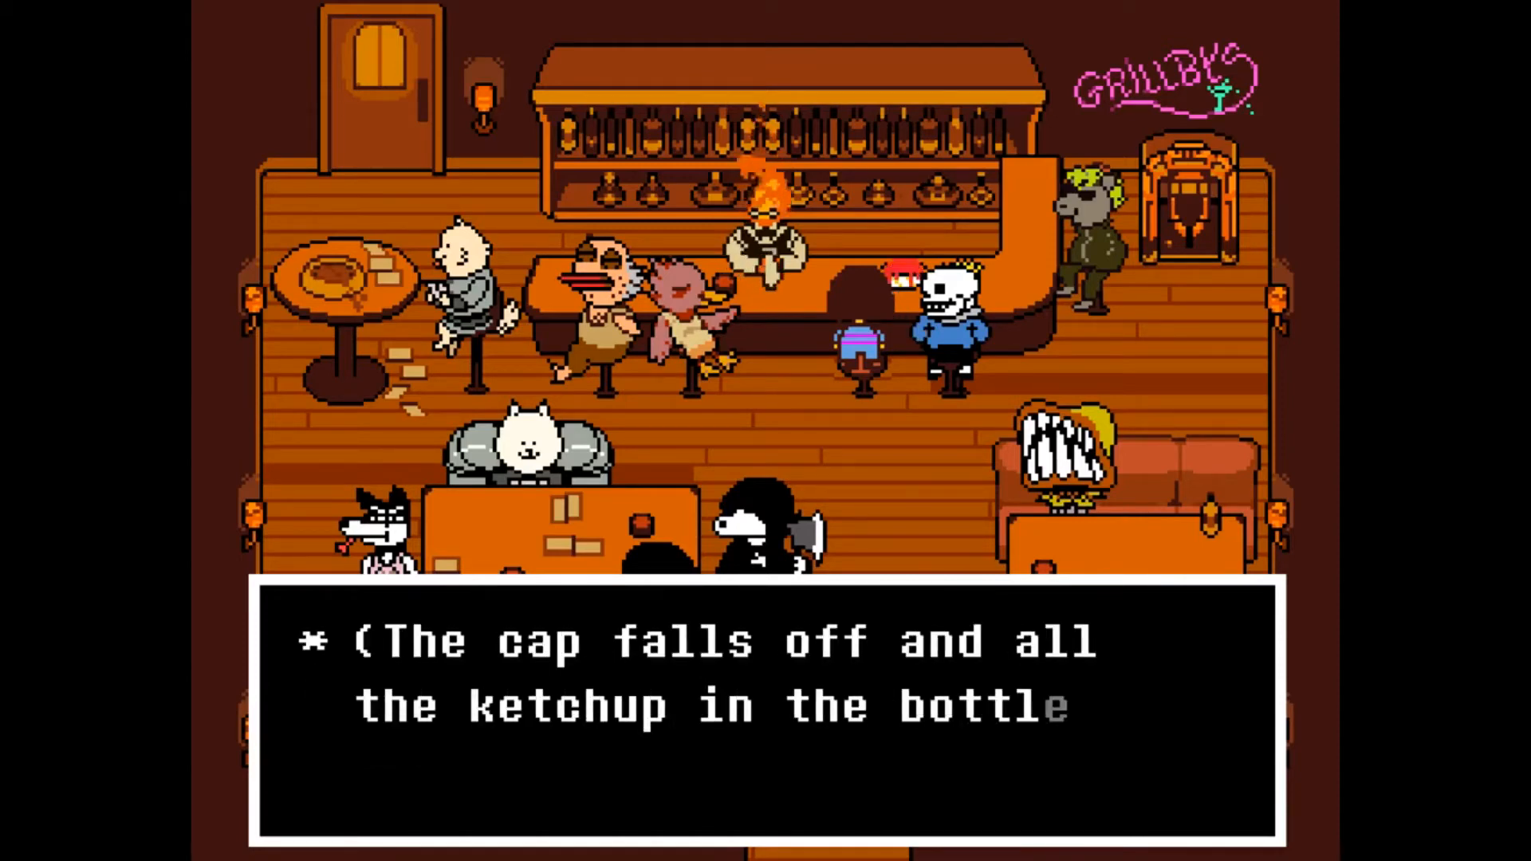
pyautogui.press('z')
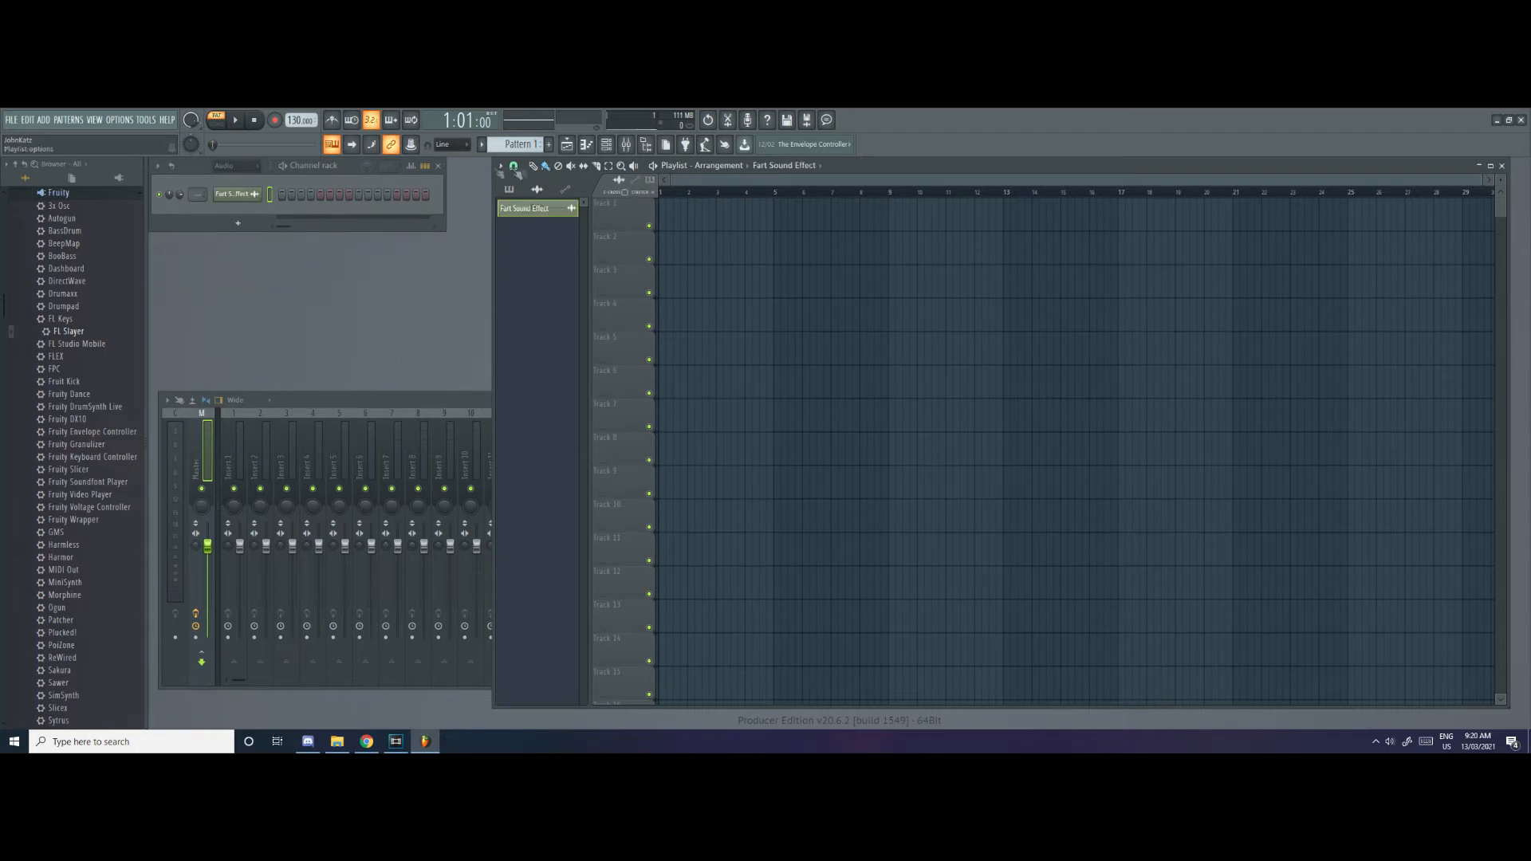
# Switch to FL Studio and audition the Fart Sound Effect sample at several pitches in its piano roll
pyautogui.click(593, 150)
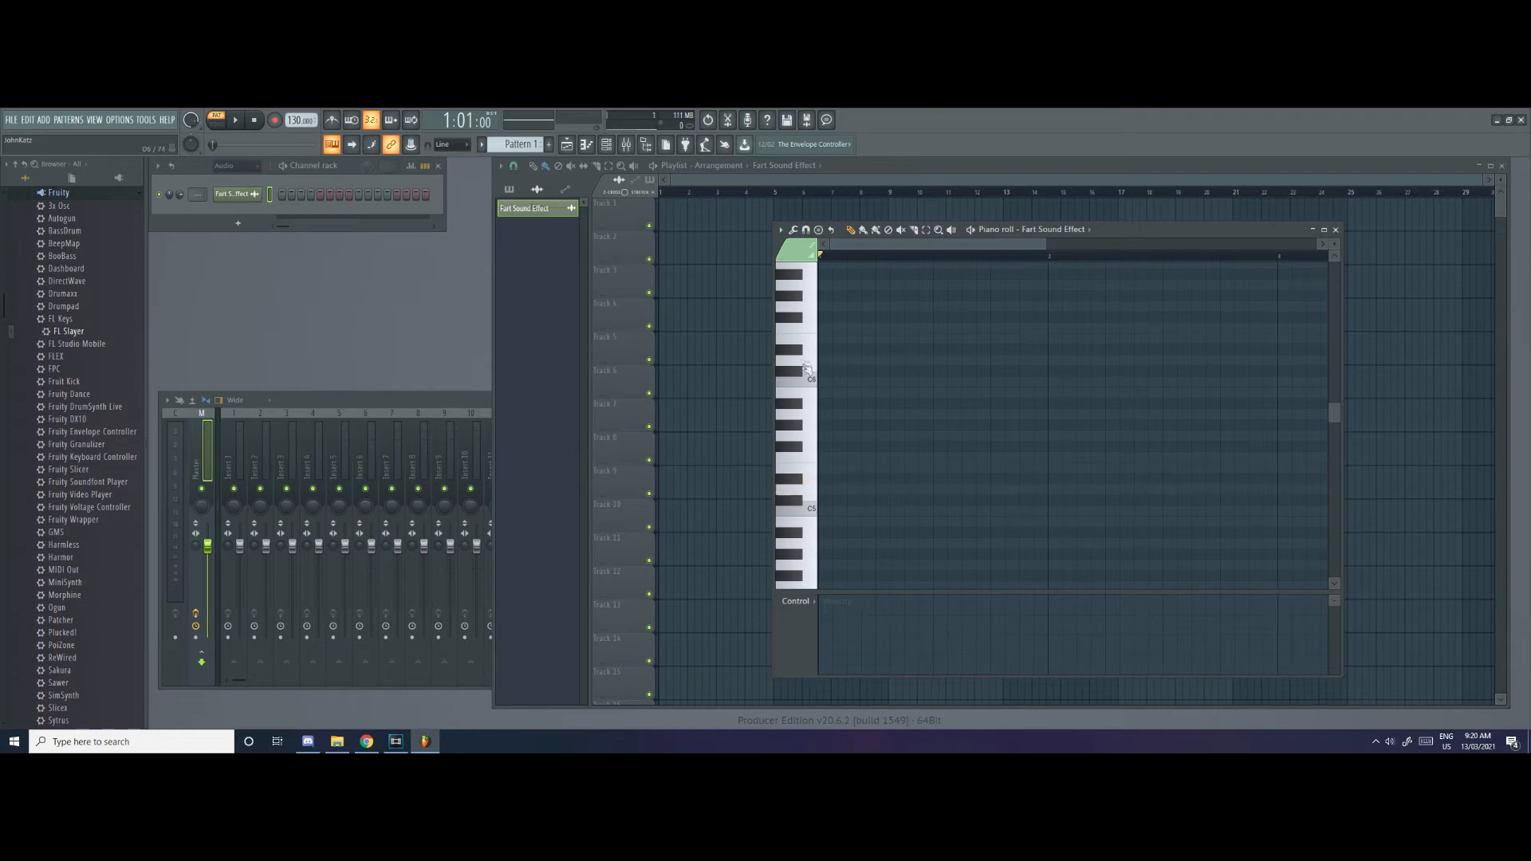
pyautogui.click(812, 417)
pyautogui.click(812, 473)
pyautogui.click(814, 492)
pyautogui.click(810, 362)
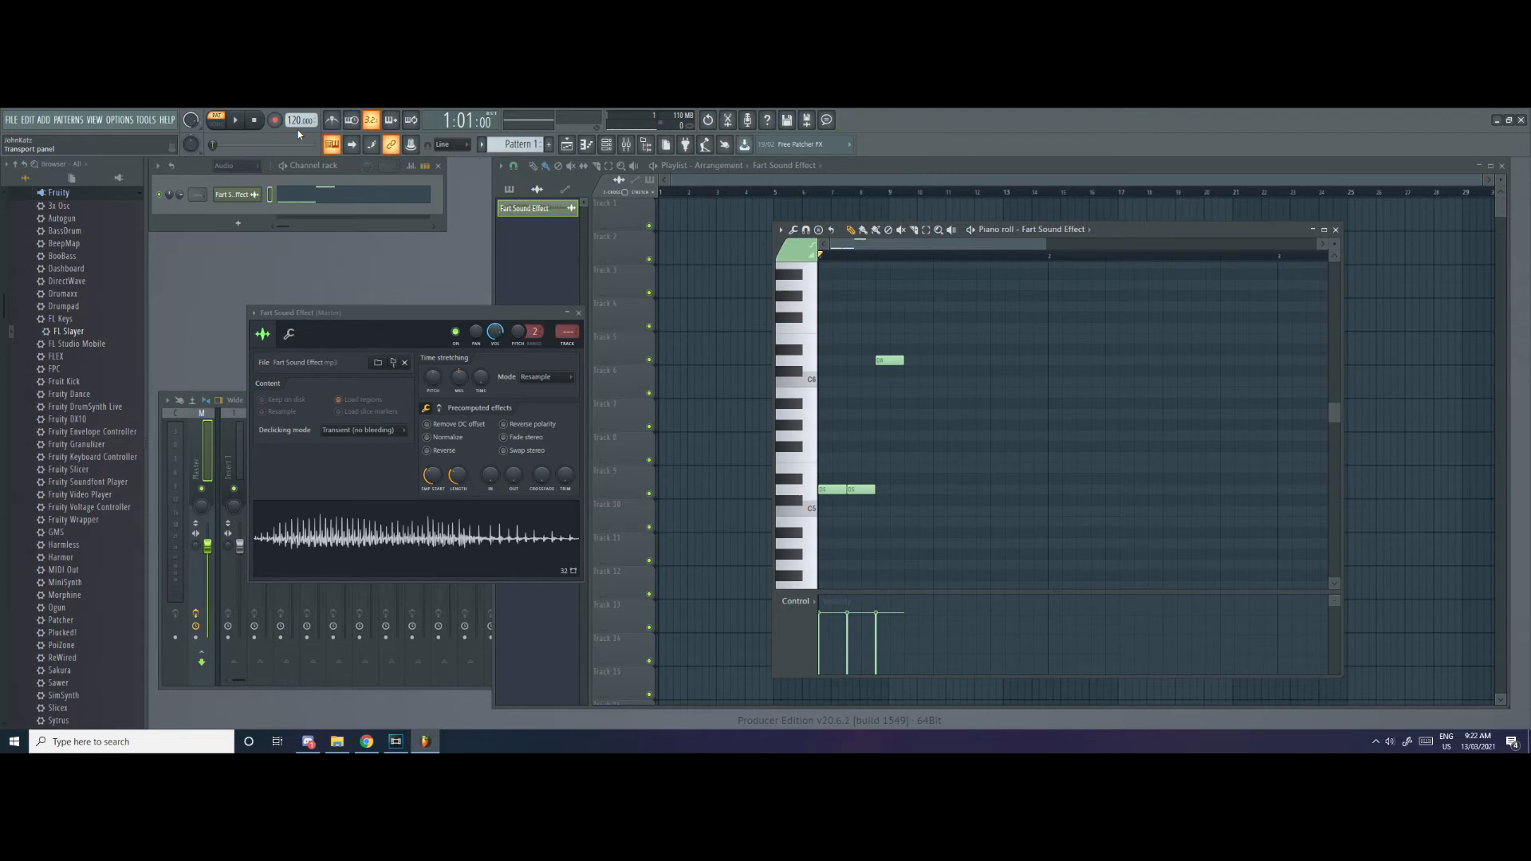
# Rework the opening notes into the Megalovania rhythm, with two short D5 notes followed by a D6 and an A5
pyautogui.click(910, 489)
pyautogui.press('space')
pyautogui.press('space')
pyautogui.moveTo(845, 489)
pyautogui.mouseDown()
pyautogui.moveTo(832, 490)
pyautogui.moveTo(846, 490)
pyautogui.mouseUp()
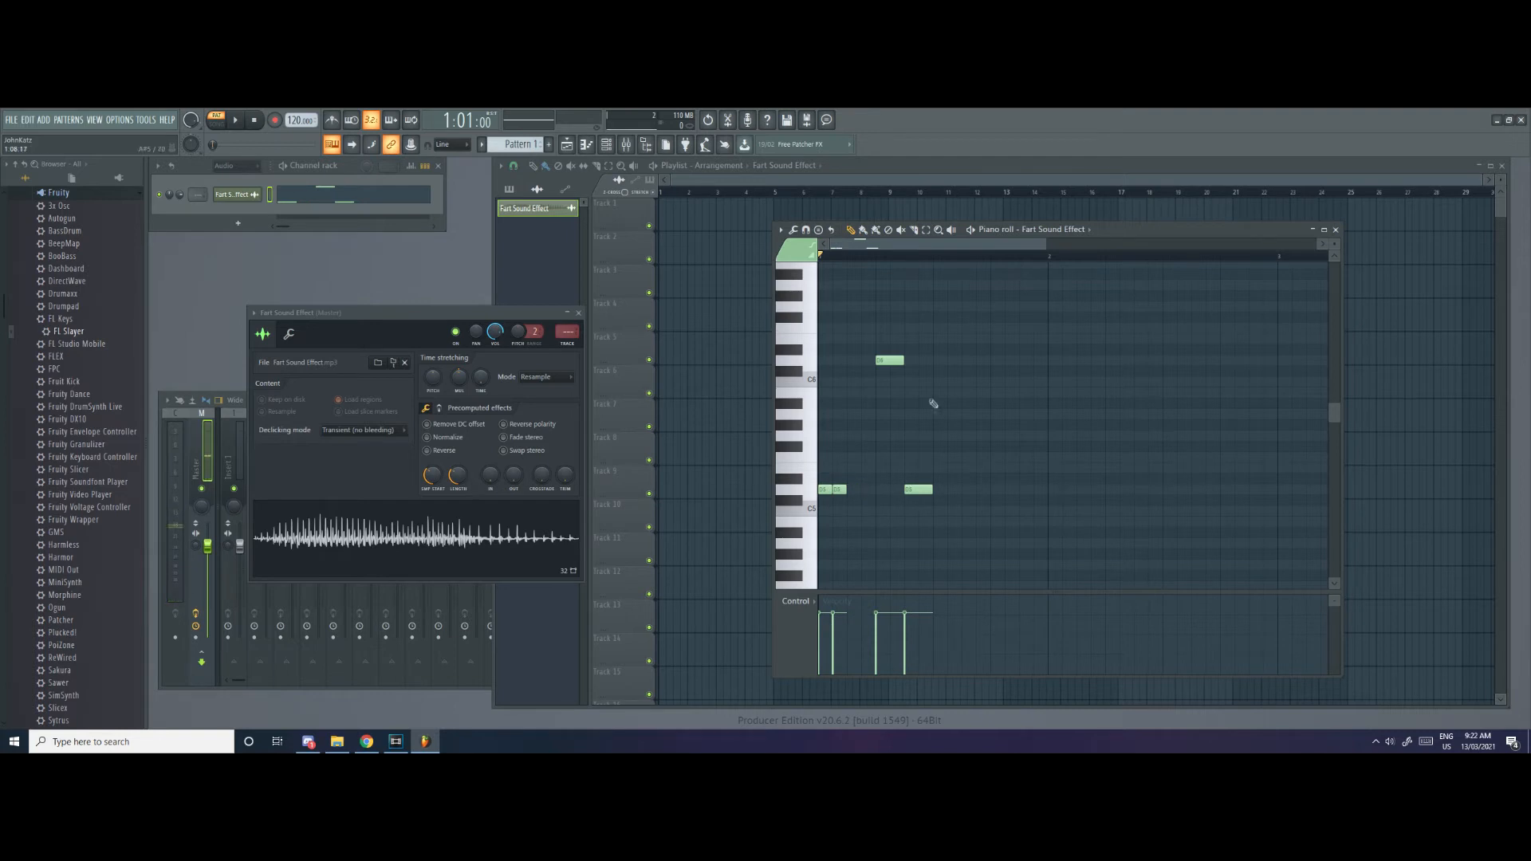
pyautogui.moveTo(887, 360); pyautogui.dragTo(860, 360)
pyautogui.moveTo(921, 490); pyautogui.dragTo(881, 413)
# Complete the first bar of the melody with the notes G#5, G5, F5, D5, F5 and G5
pyautogui.press('space')
pyautogui.click(925, 426)
pyautogui.click(954, 436)
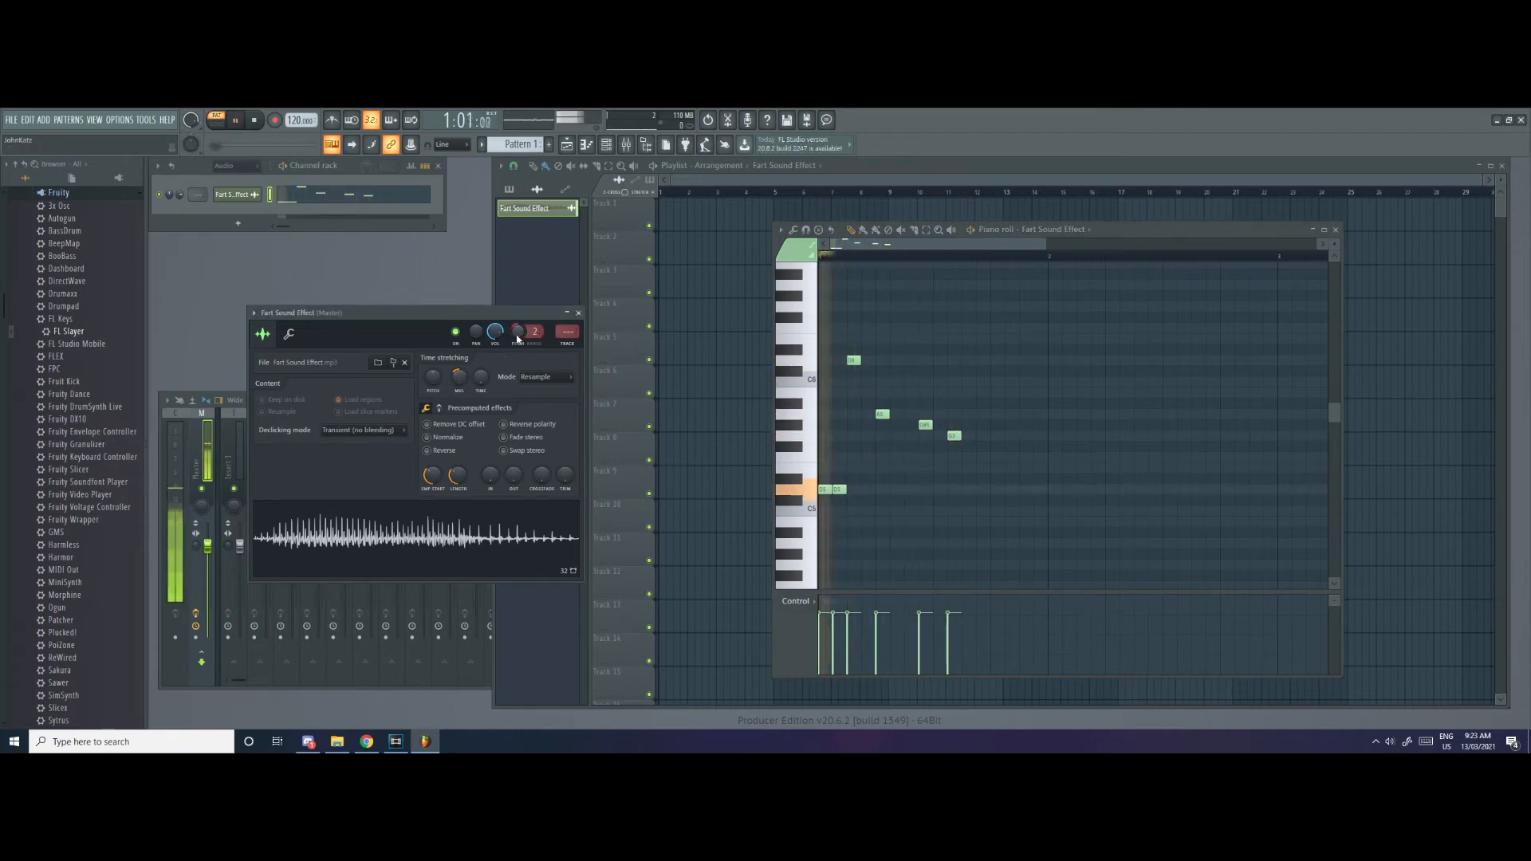
pyautogui.scroll(2, 917, 446)
pyautogui.click(980, 489)
pyautogui.click(996, 522)
pyautogui.click(1023, 501)
pyautogui.click(1037, 468)
pyautogui.press('space')
pyautogui.moveTo(1023, 501); pyautogui.dragTo(1009, 524)
# Play the finished pattern to check the melody
pyautogui.press('space')
pyautogui.press('space')
pyautogui.press('space')
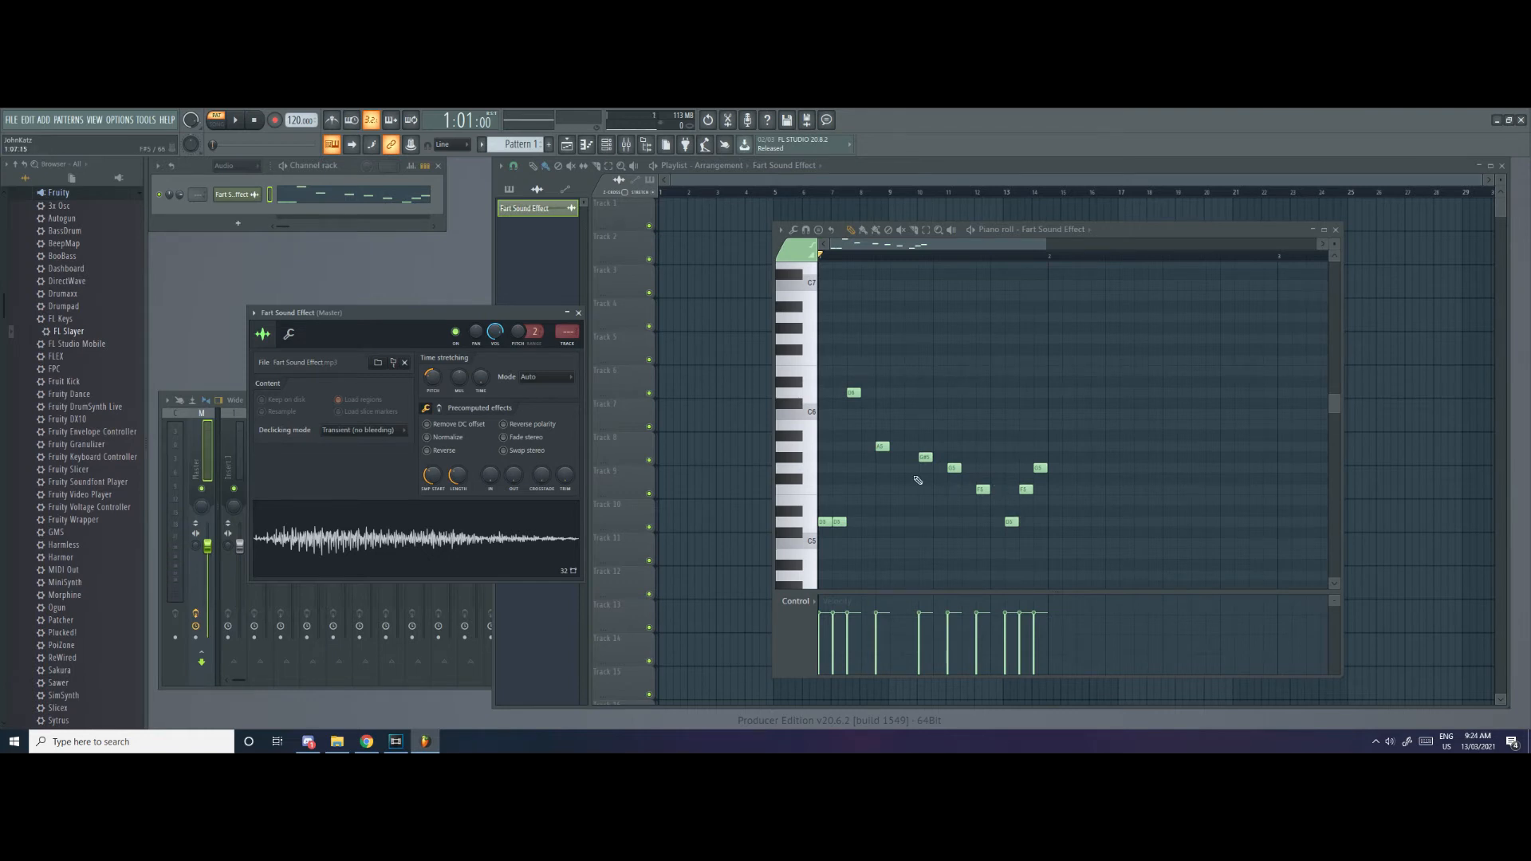
pyautogui.press('space')
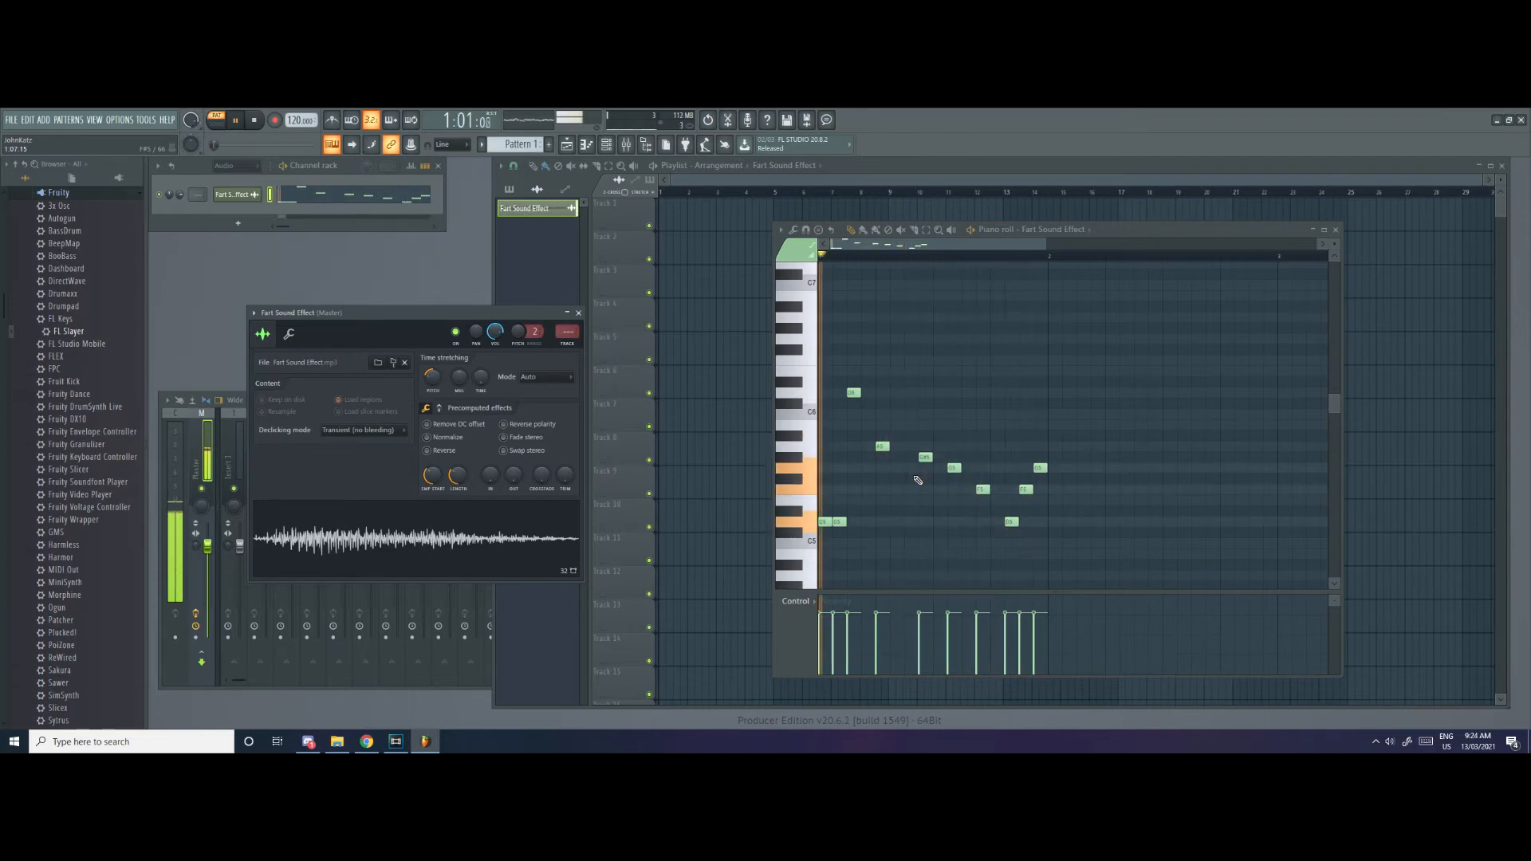
pyautogui.press('space')
# Play Pattern 1 in the playlist together with the Undertale - Megalovania clip to compare their timing
pyautogui.click(687, 217)
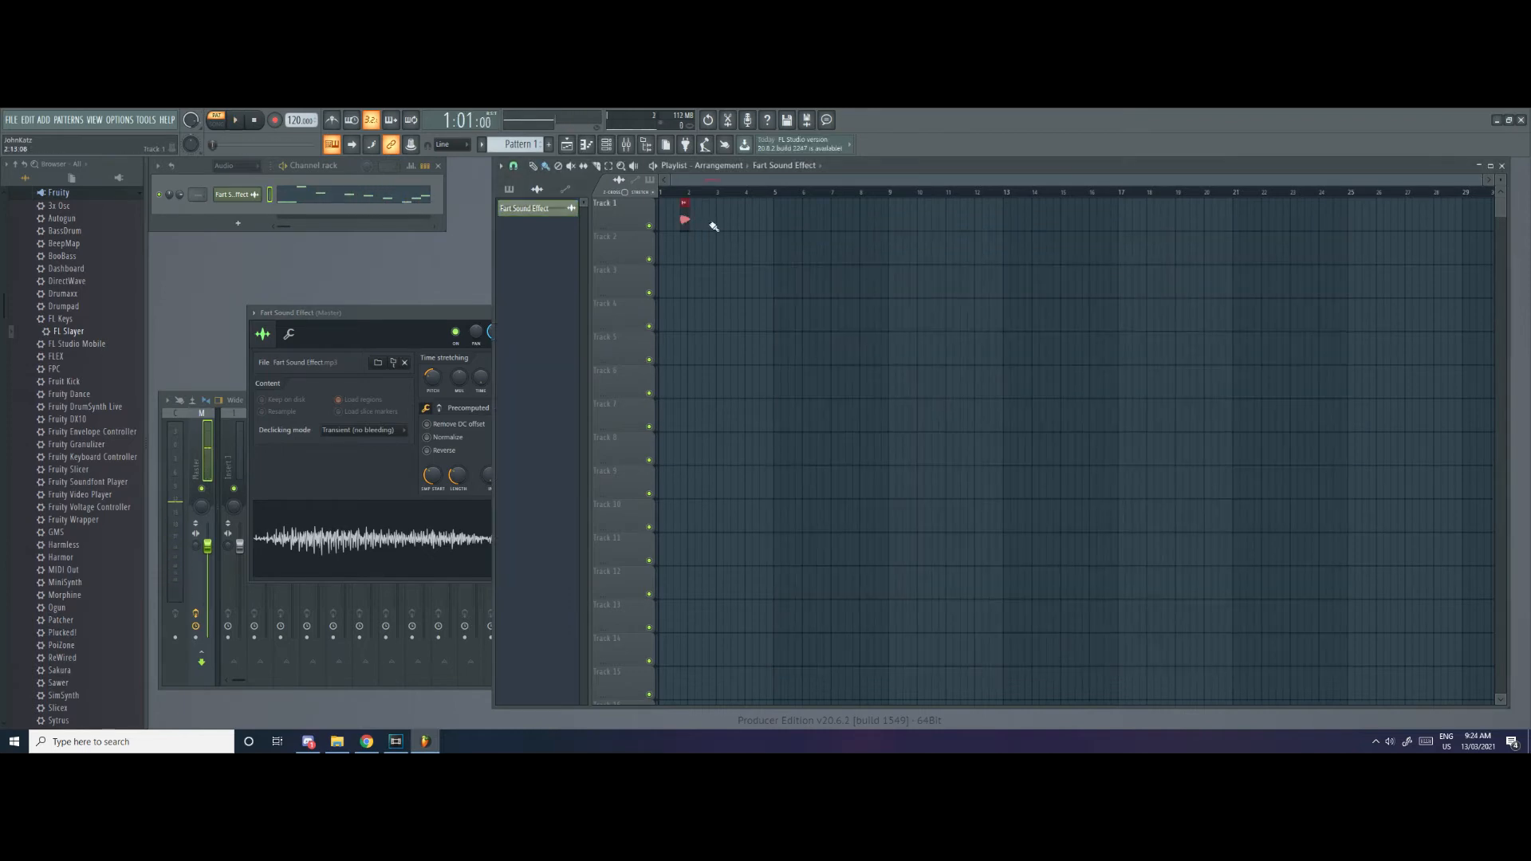
pyautogui.rightClick(684, 219)
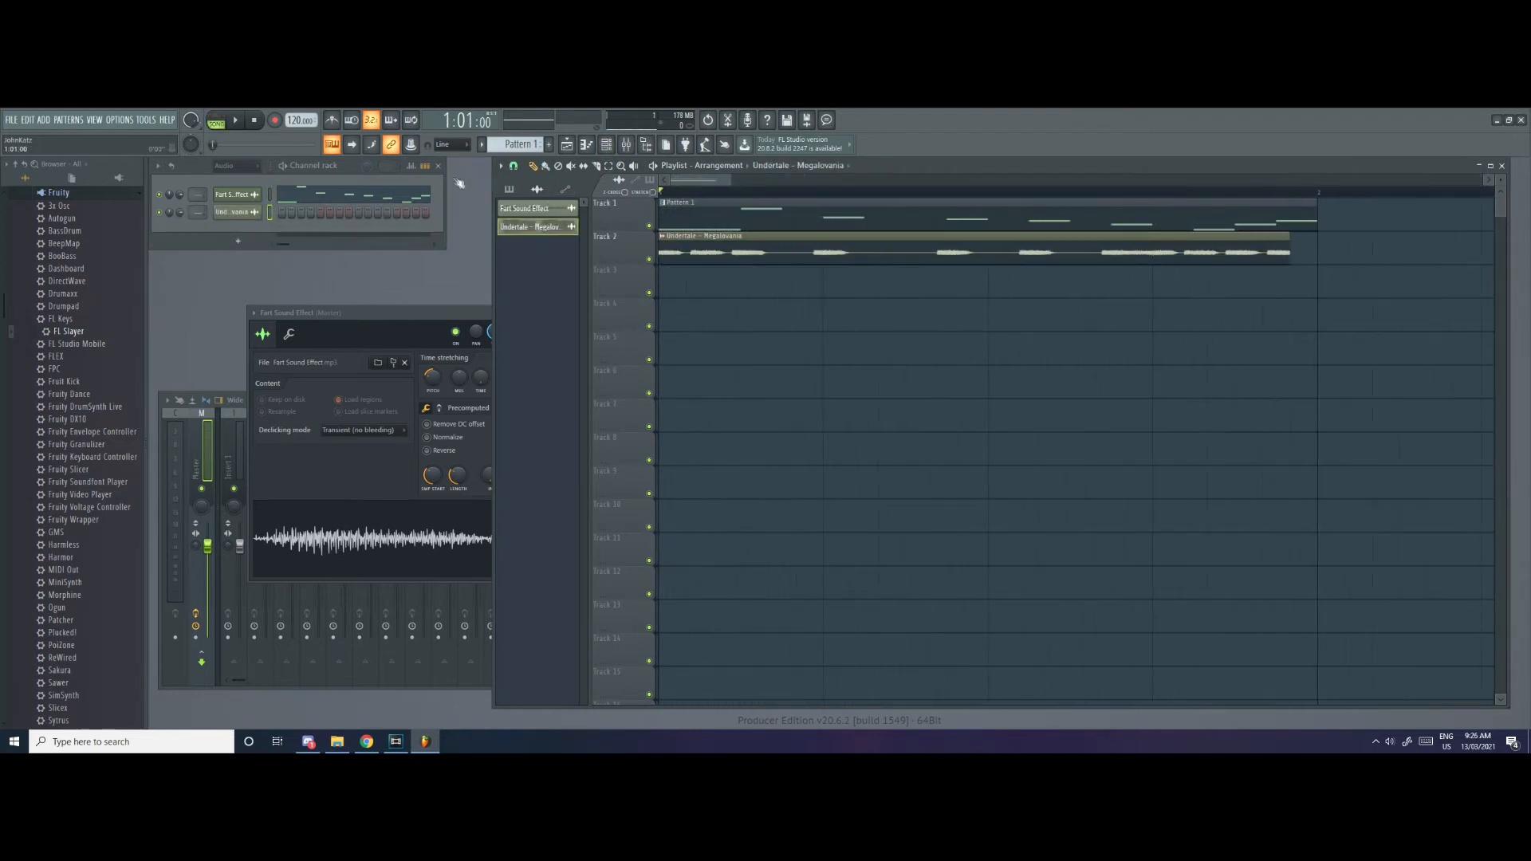
pyautogui.press('space')
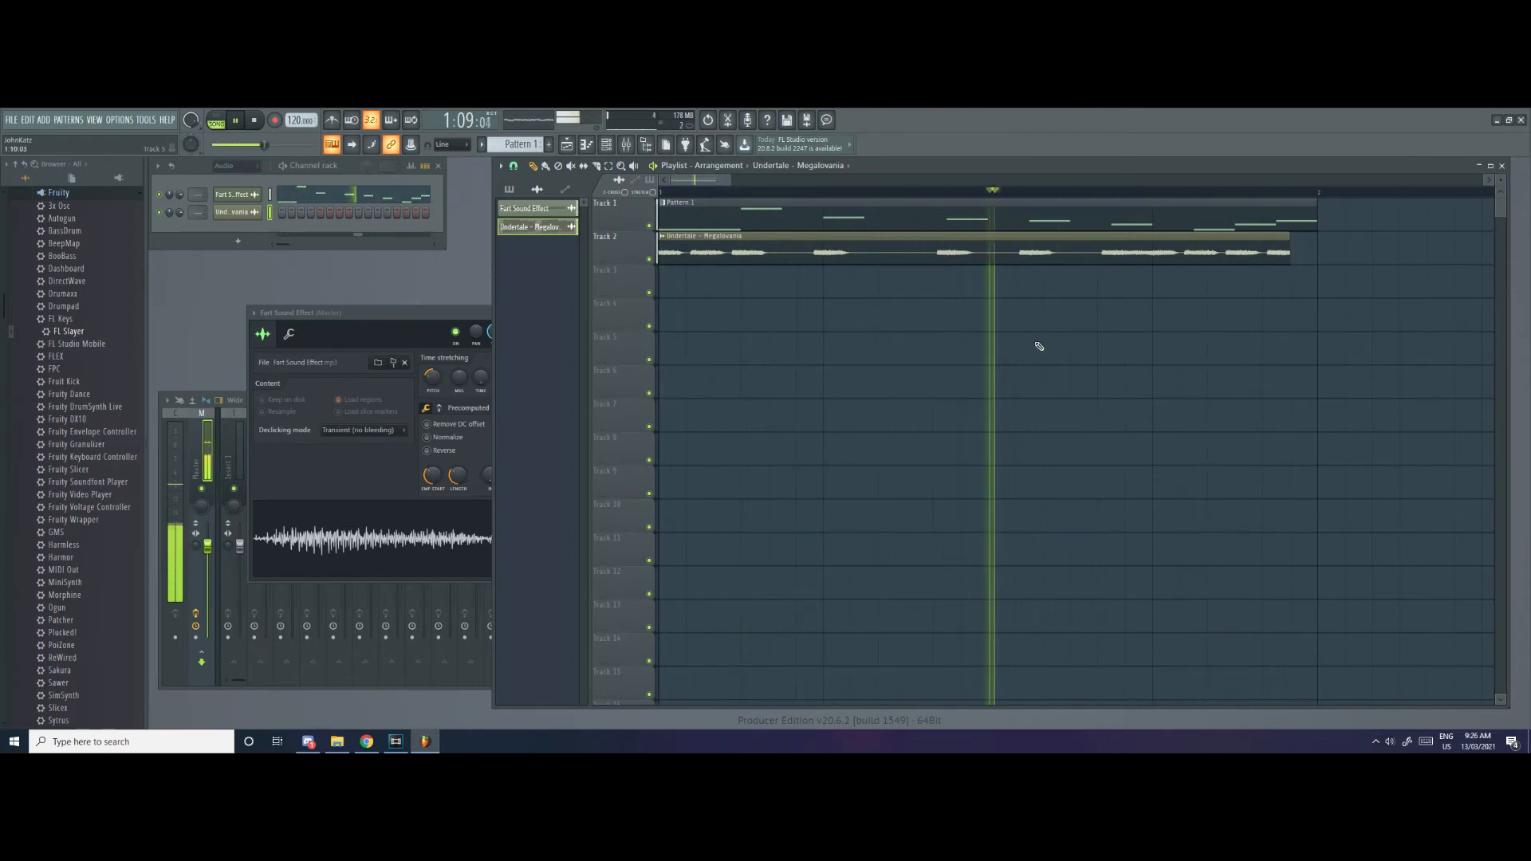
pyautogui.press('space')
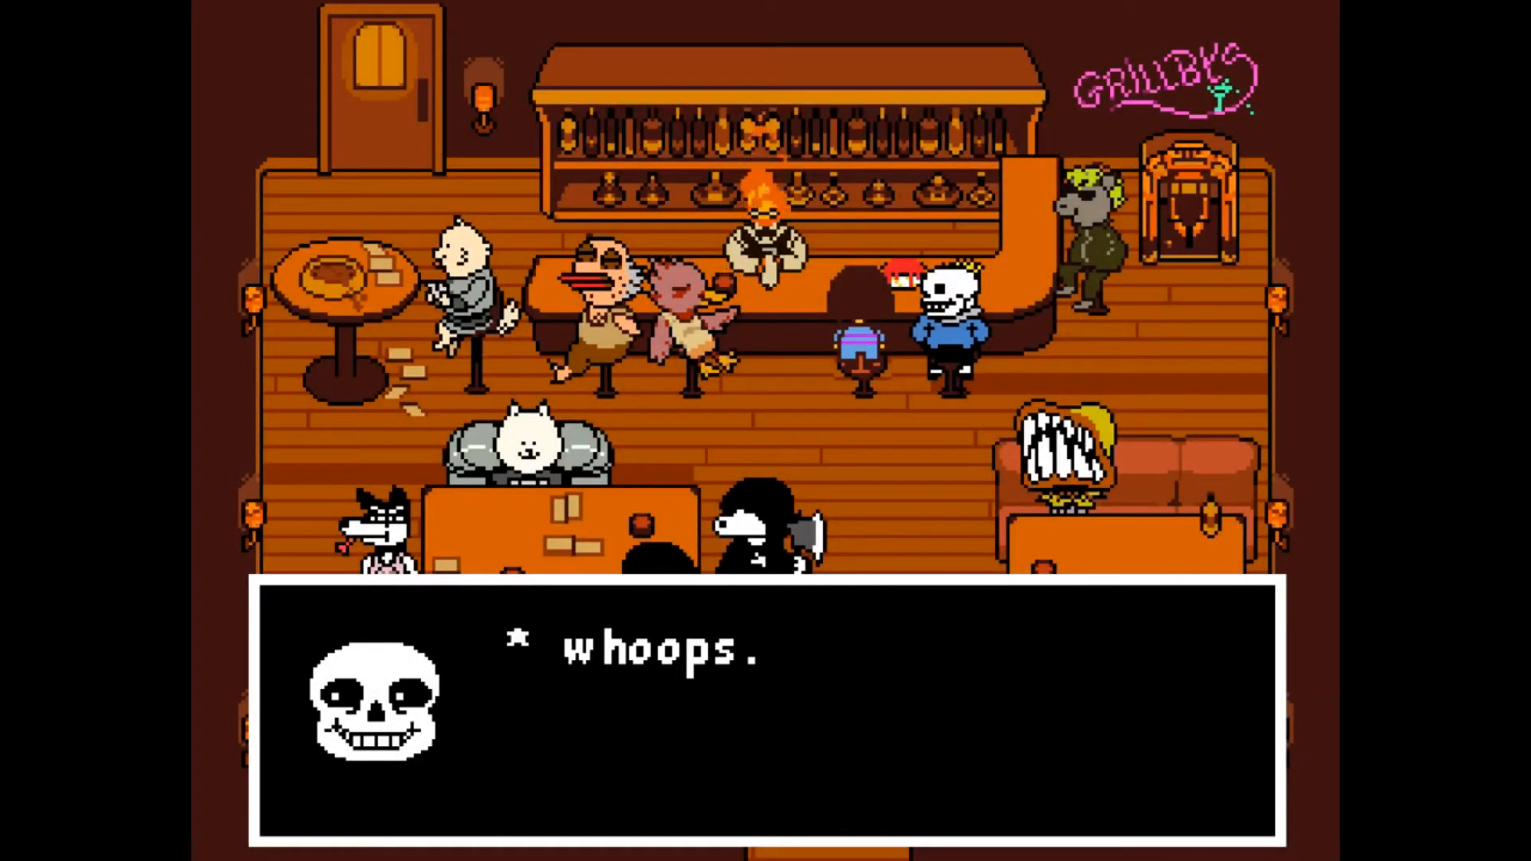
pyautogui.press('z')
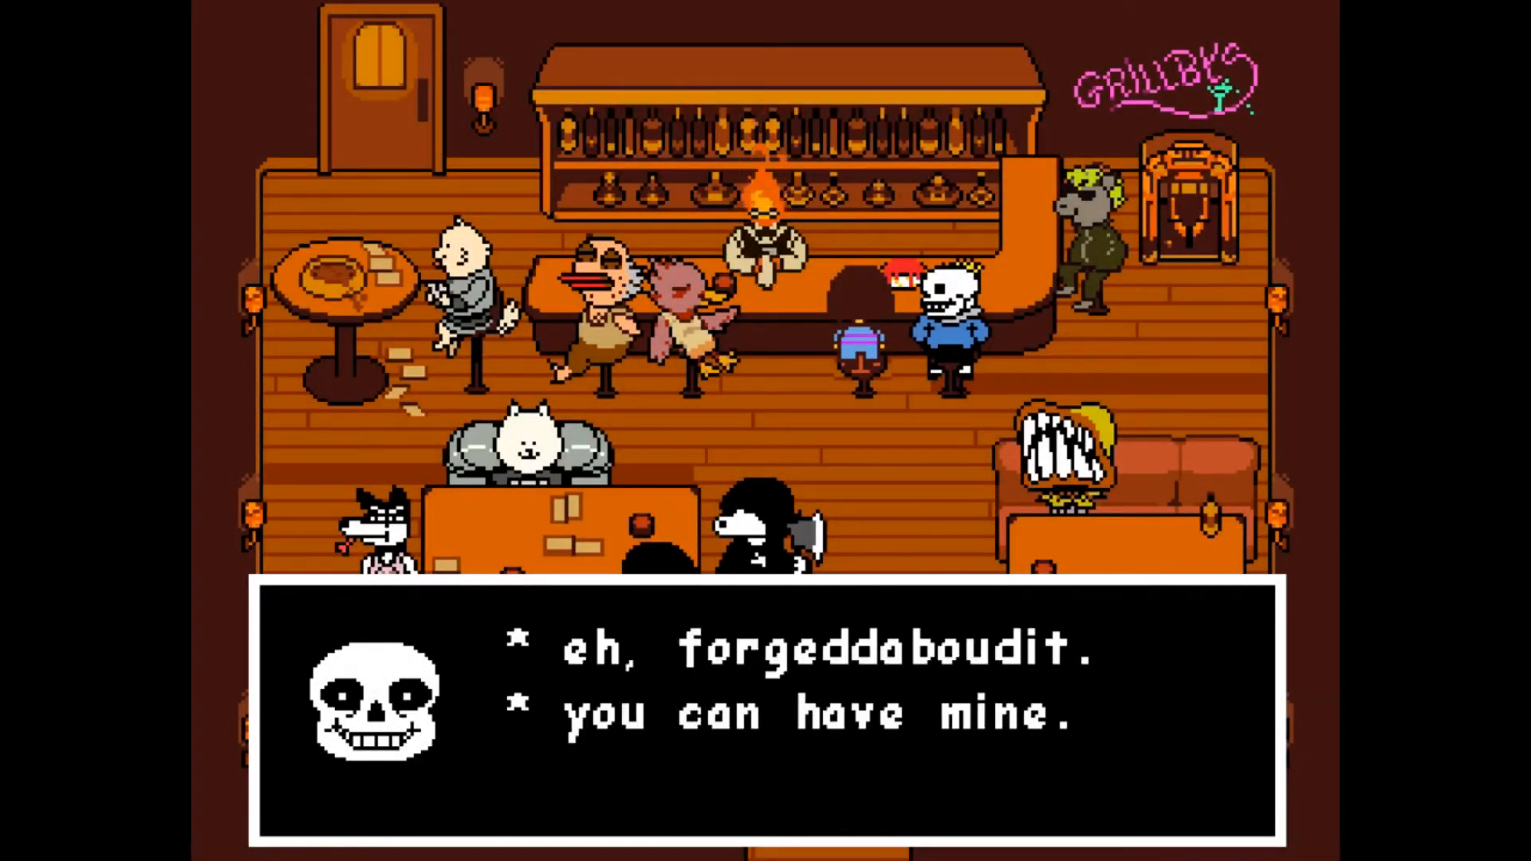
pyautogui.press('z')
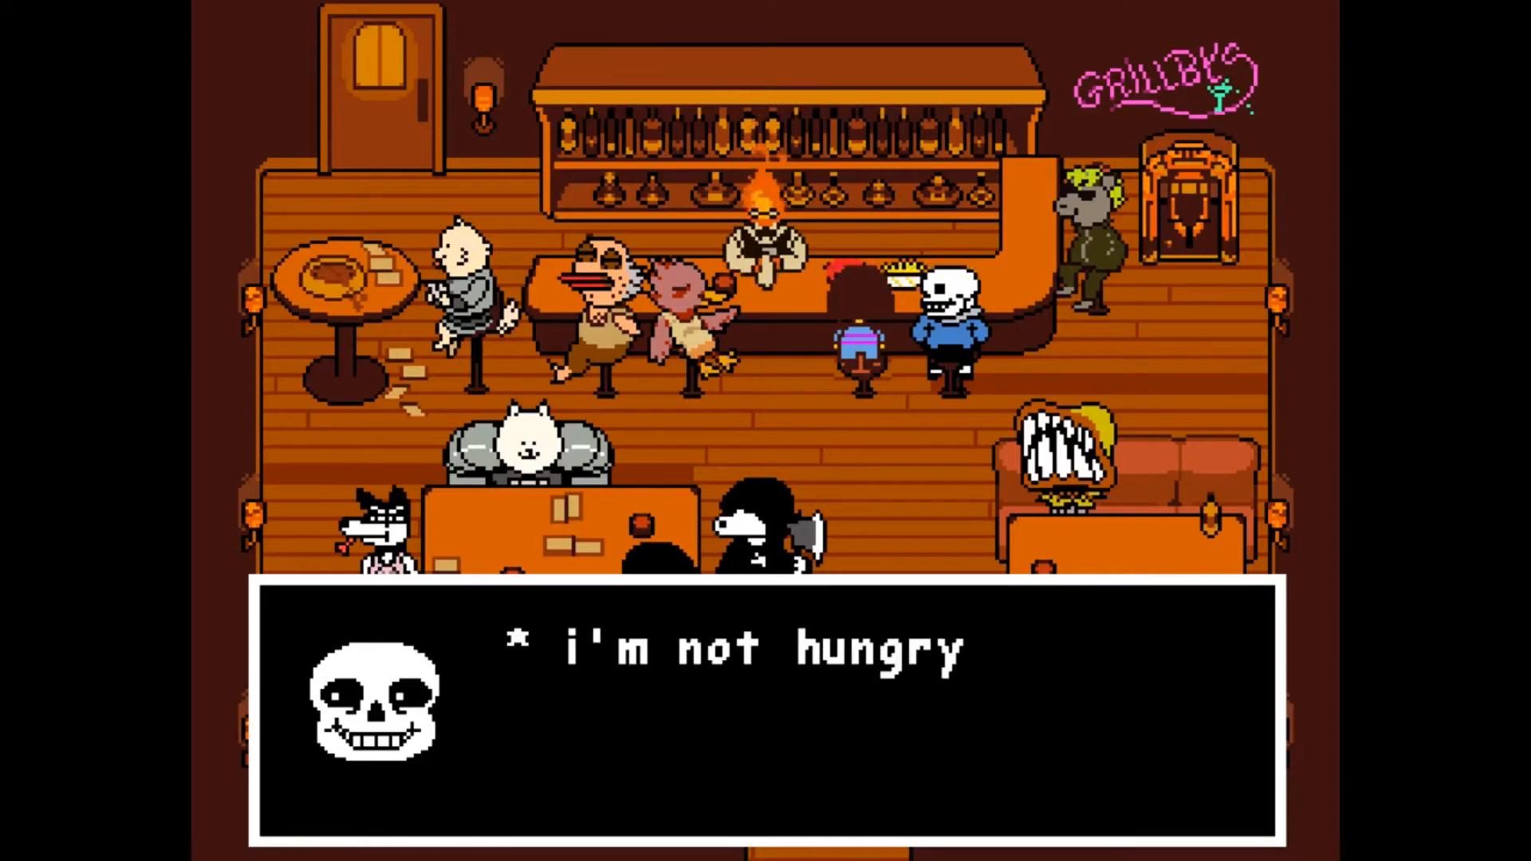
pyautogui.press('z')
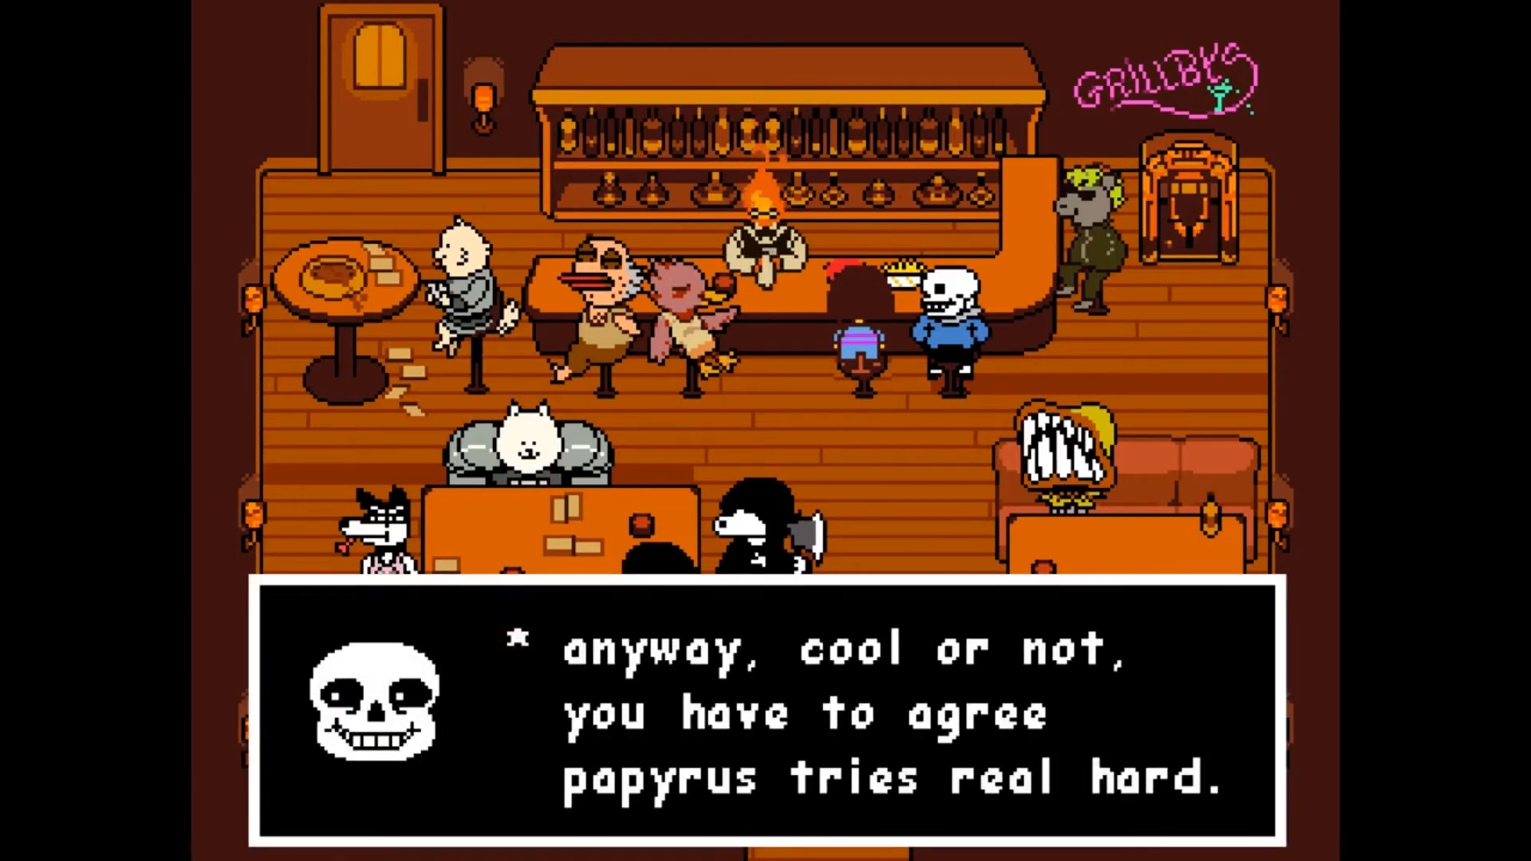
pyautogui.press('z')
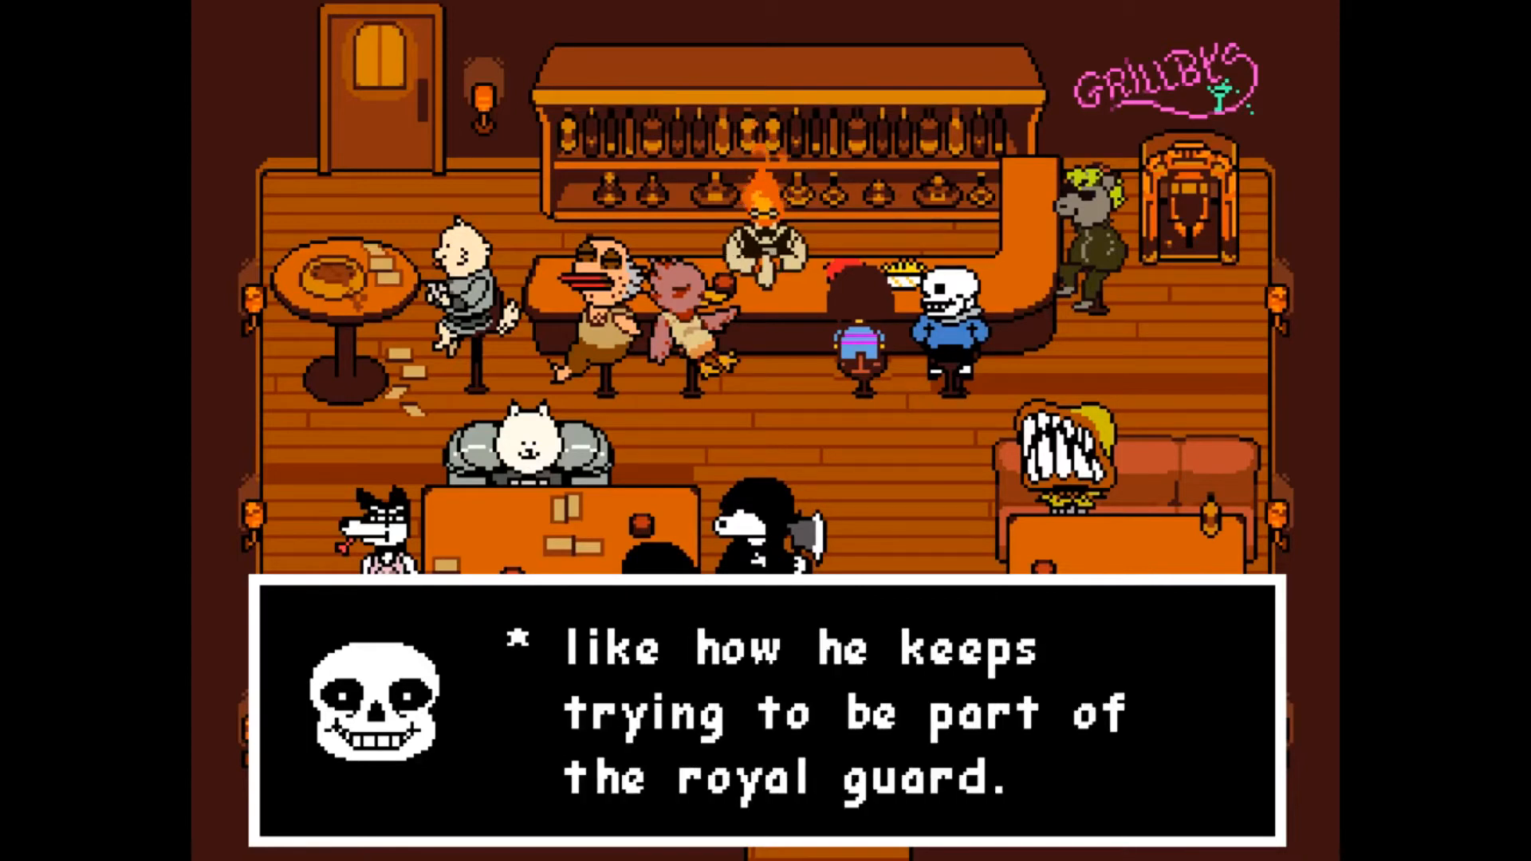
pyautogui.press('z')
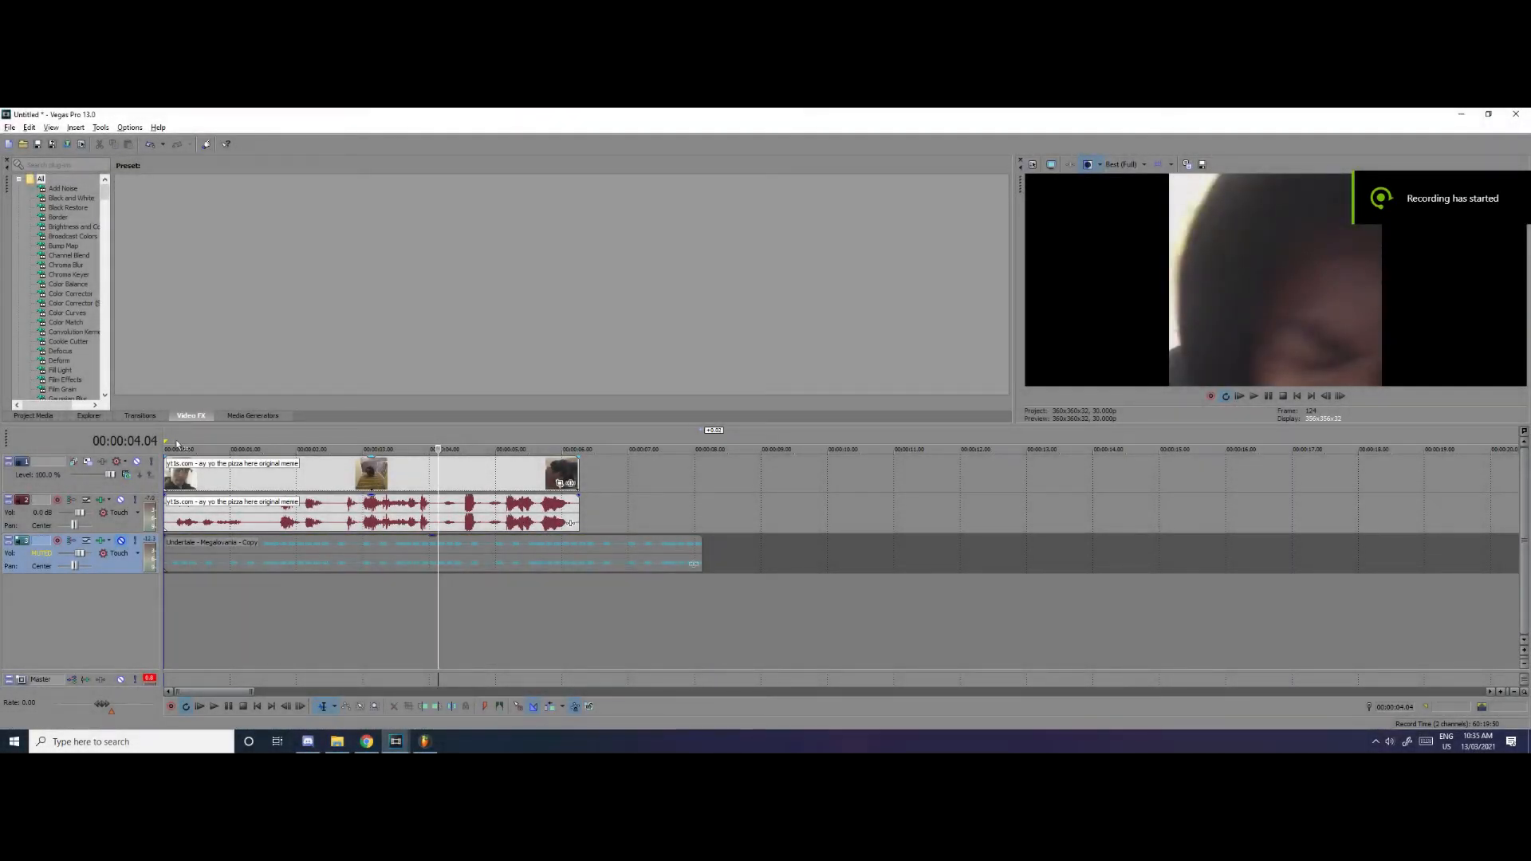
# Switch to Vegas Pro, play the pizza meme clip from 00:00:00.05, and examine its waveform against the Megalovania audio
pyautogui.click(176, 444)
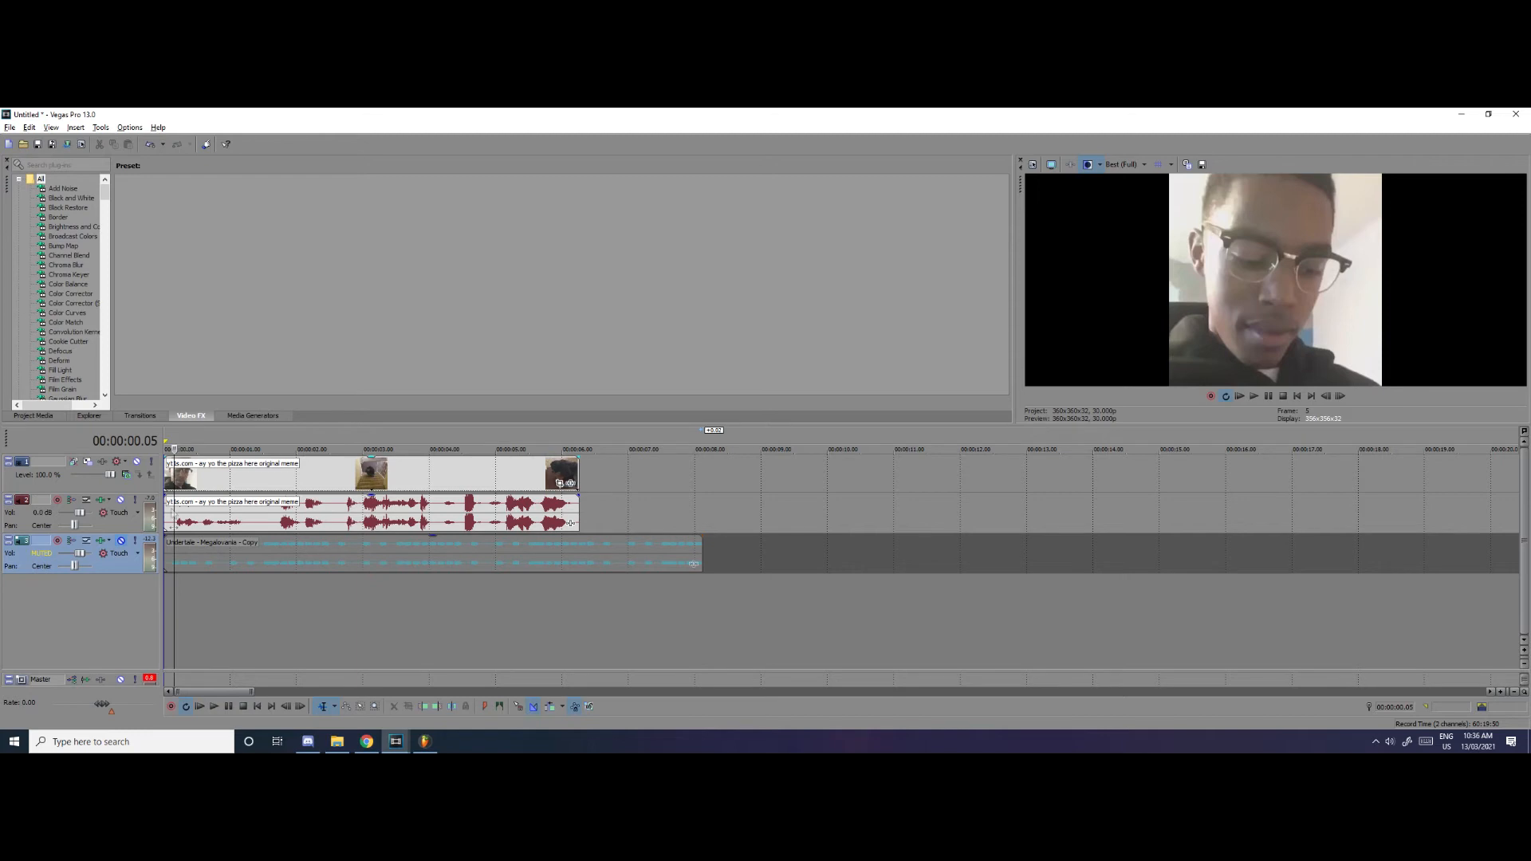
pyautogui.click(215, 709)
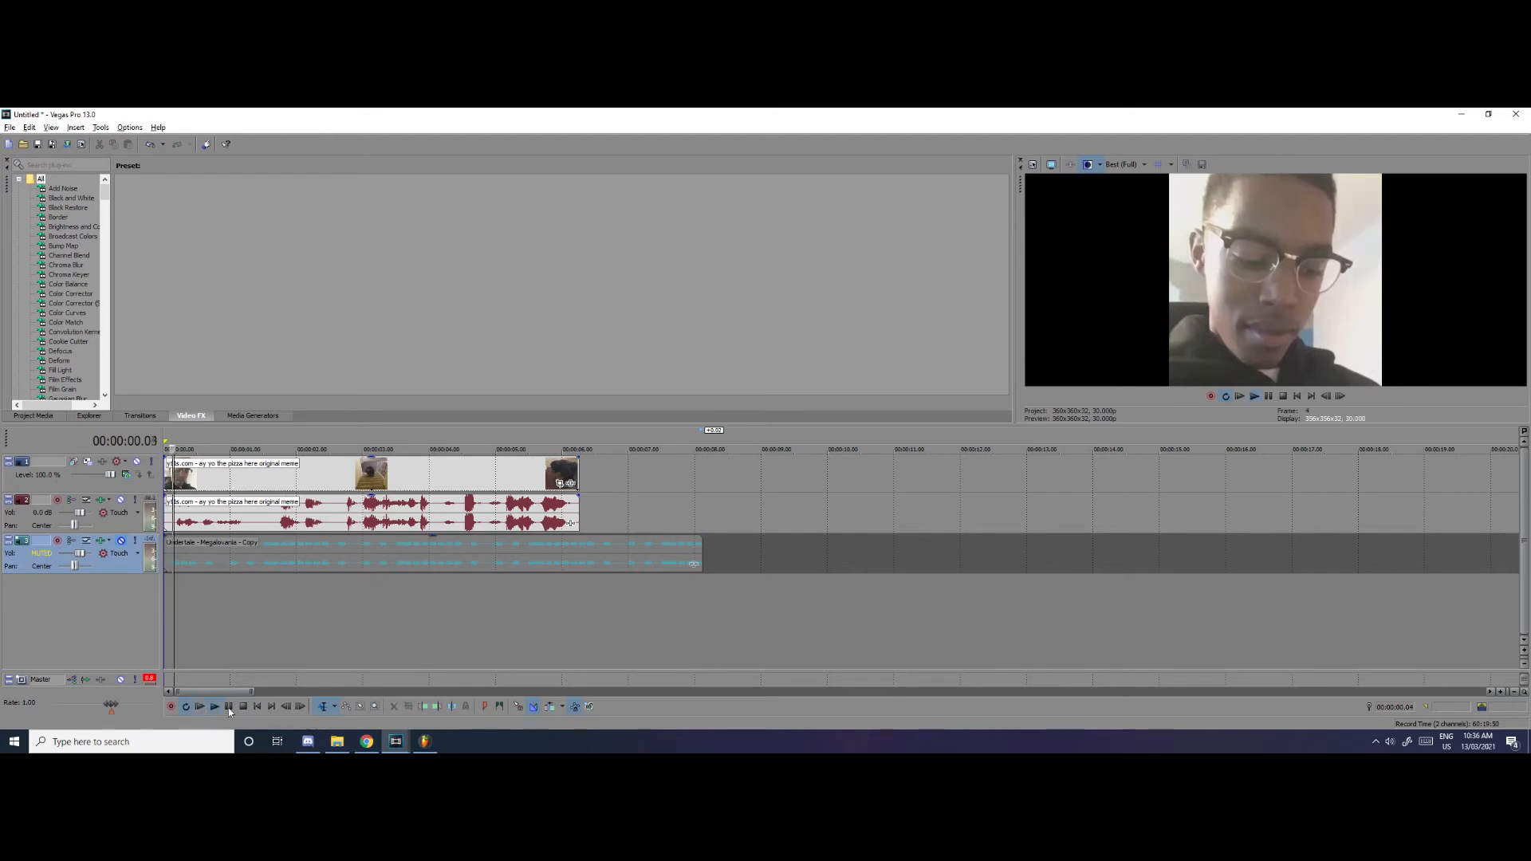
pyautogui.click(228, 706)
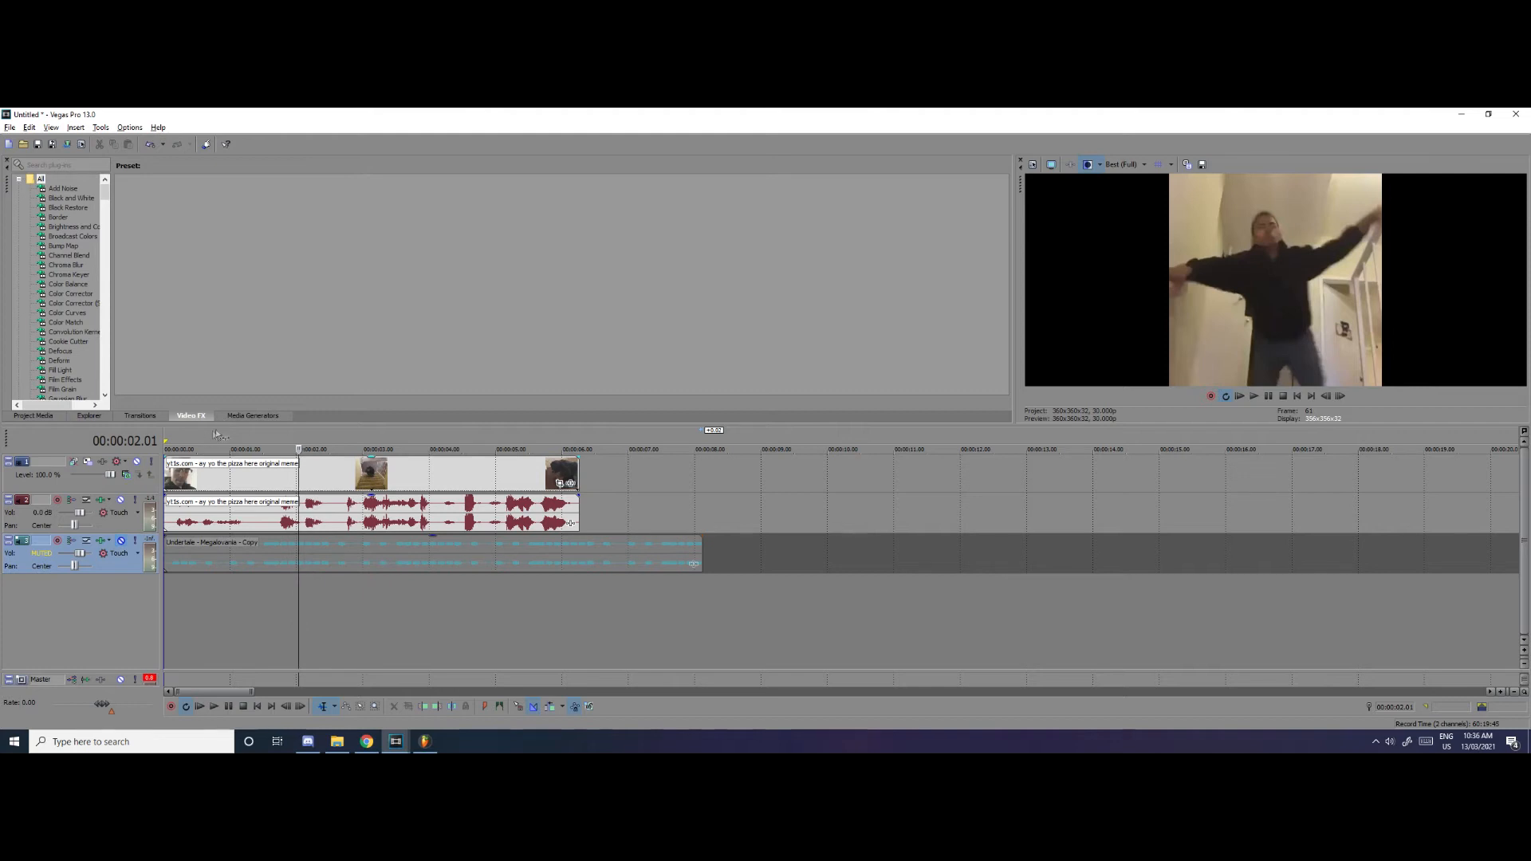
pyautogui.scroll(3, 179, 523)
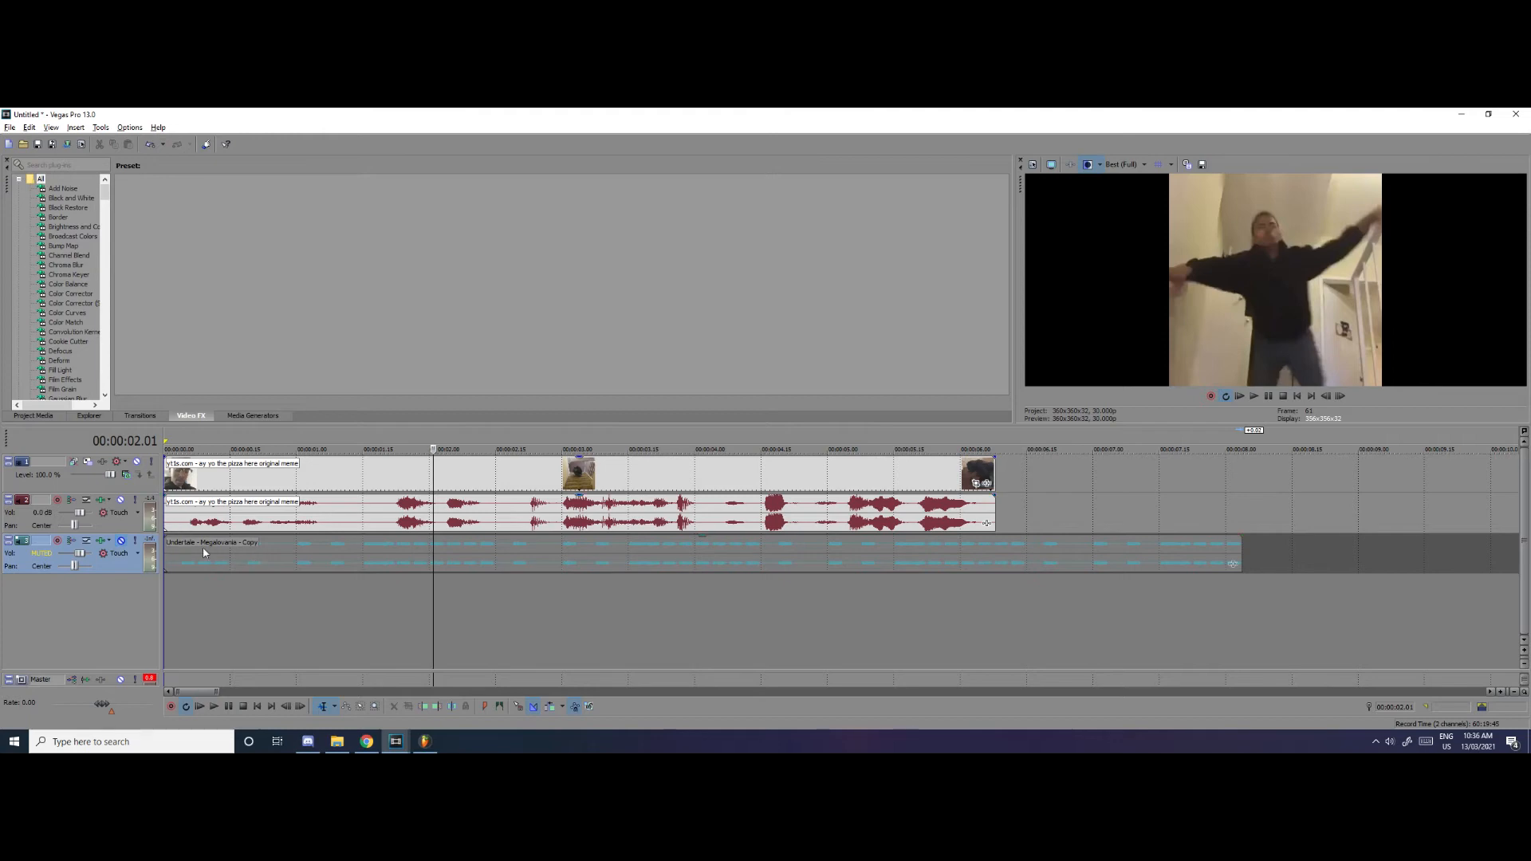
pyautogui.scroll(-2, 202, 547)
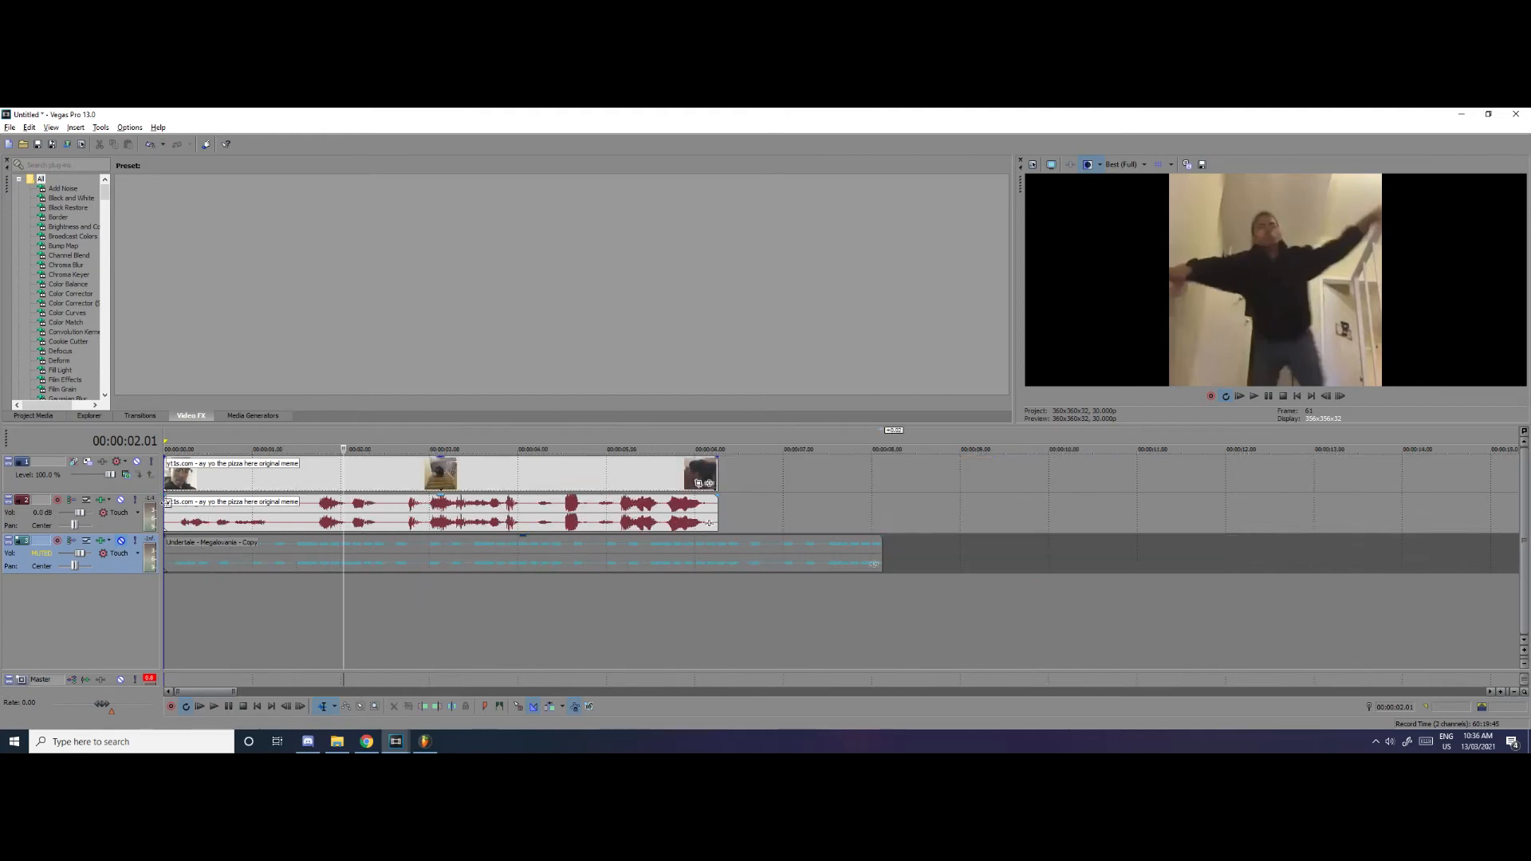
pyautogui.scroll(2, 203, 530)
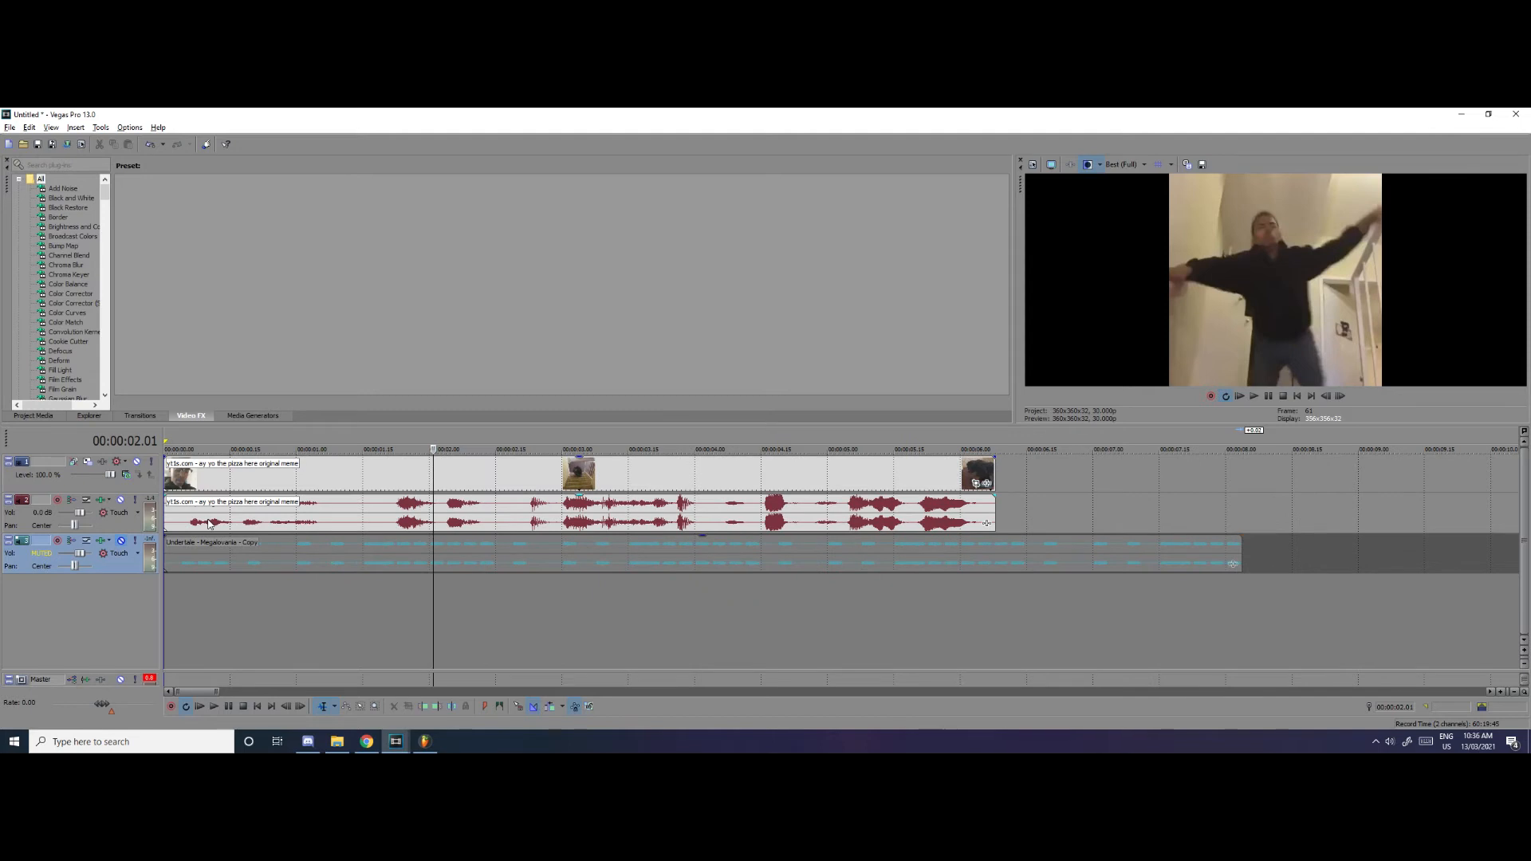
pyautogui.scroll(-1, 208, 524)
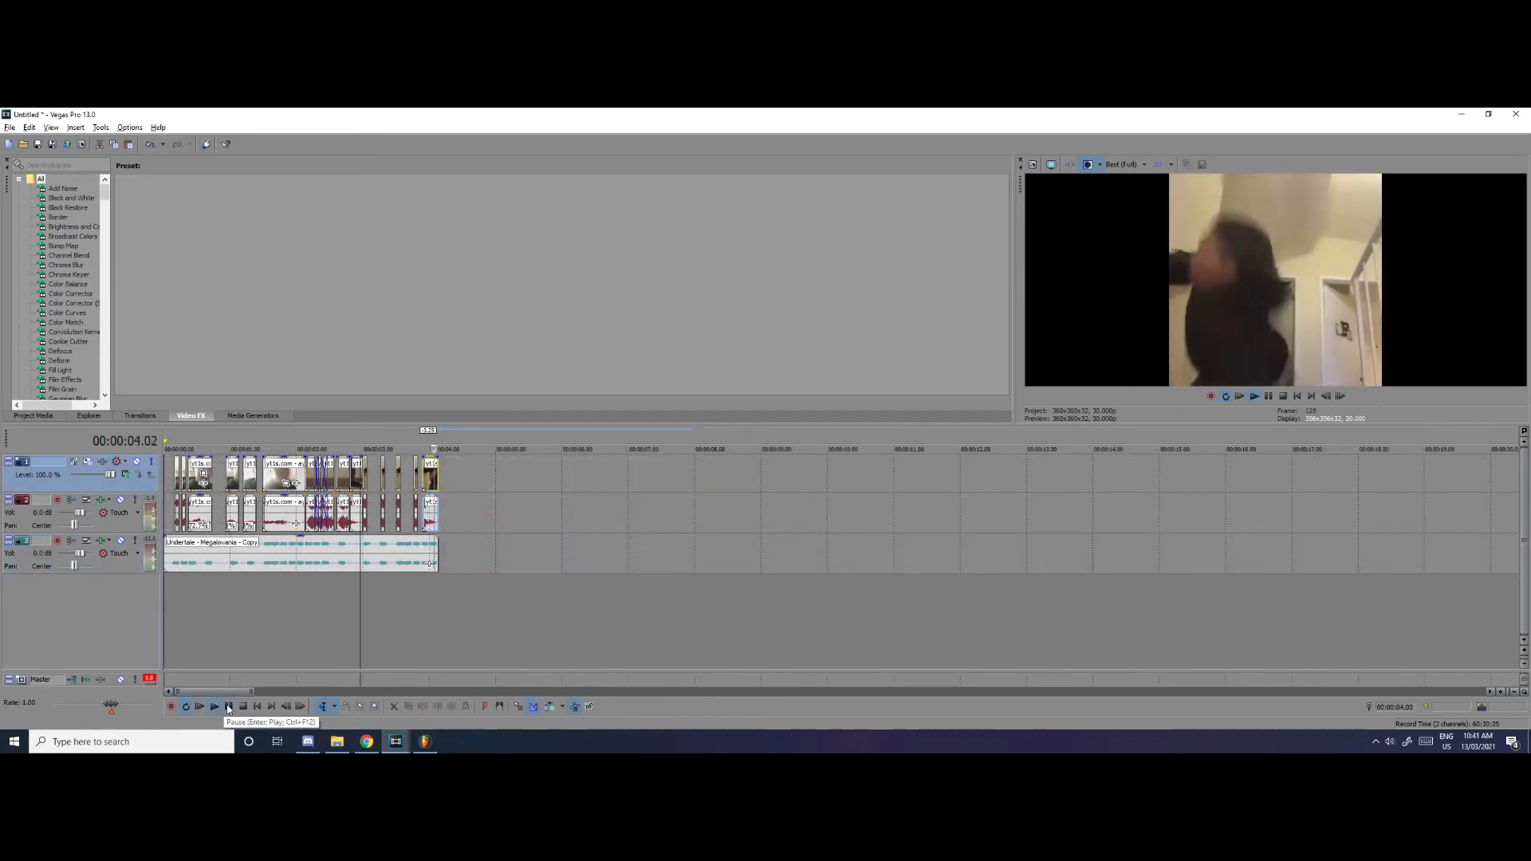
# Stop playback and delete the Undertale - Megalovania reference audio, leaving only the cut-up meme clips
pyautogui.click(229, 707)
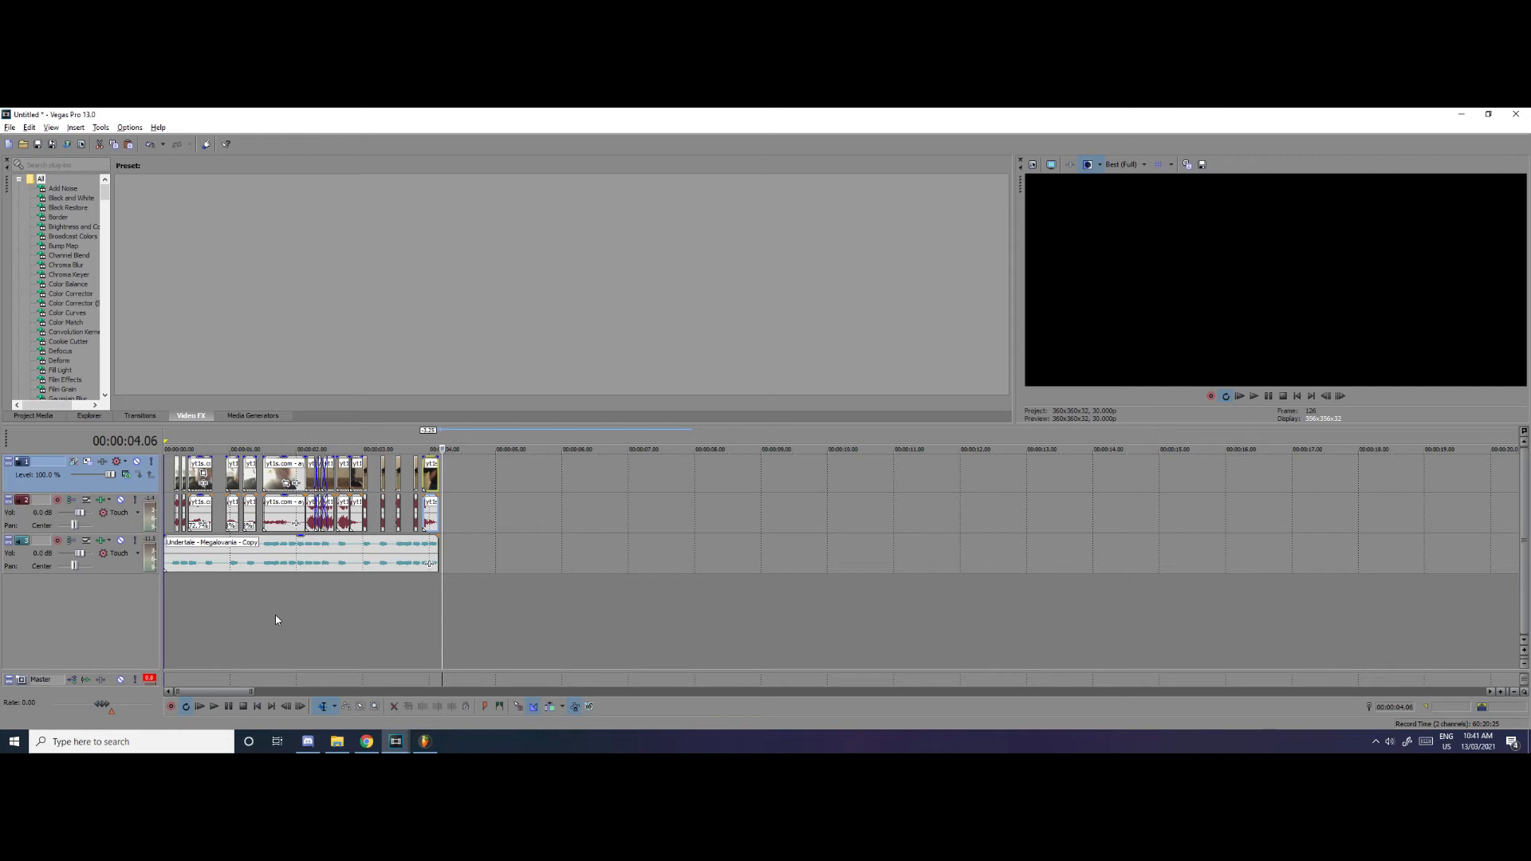
pyautogui.click(292, 568)
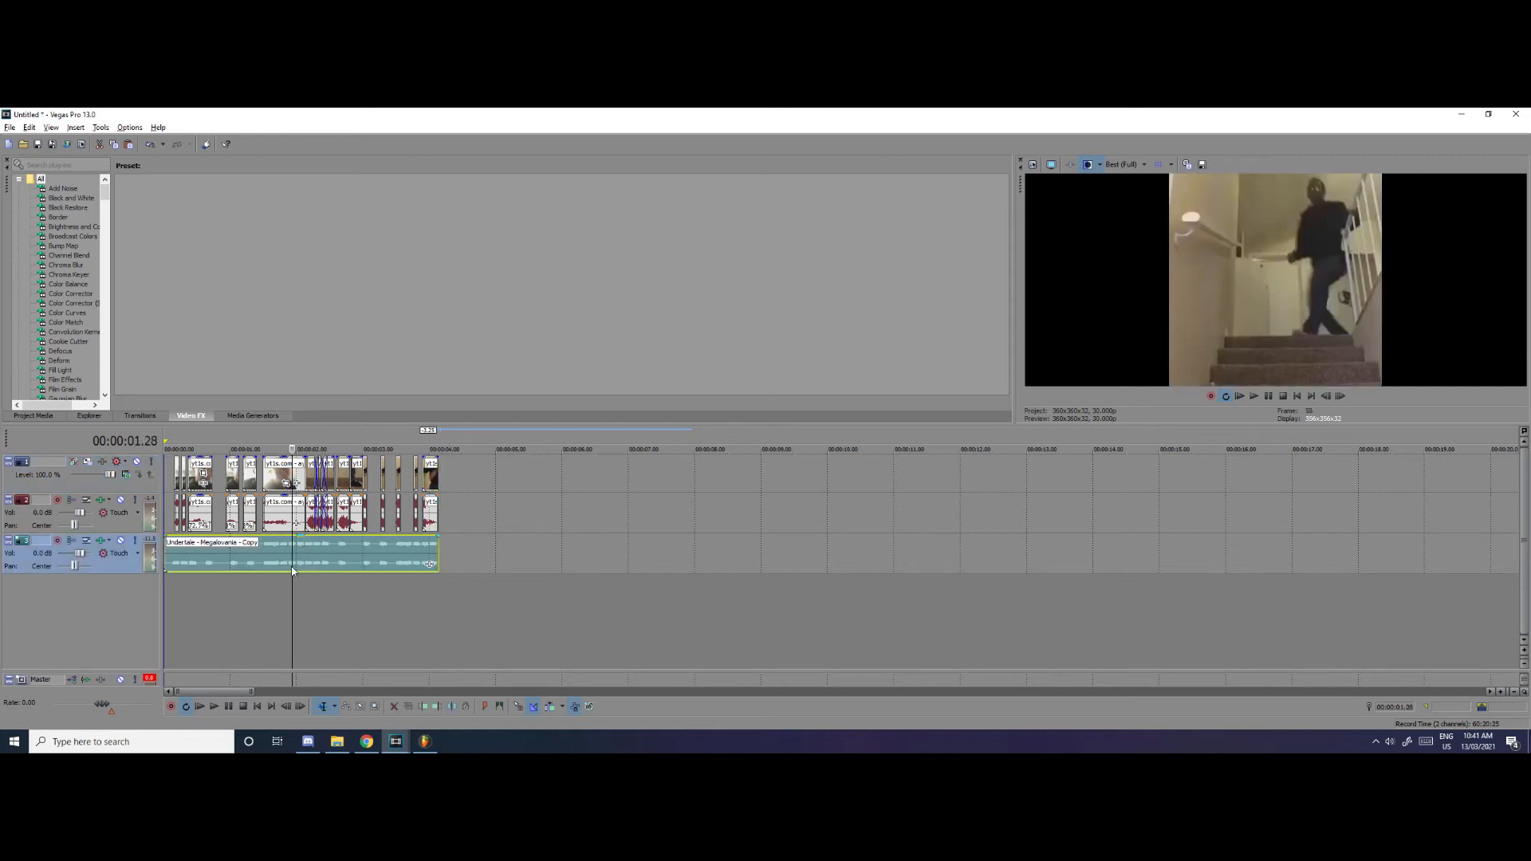
pyautogui.press('Delete')
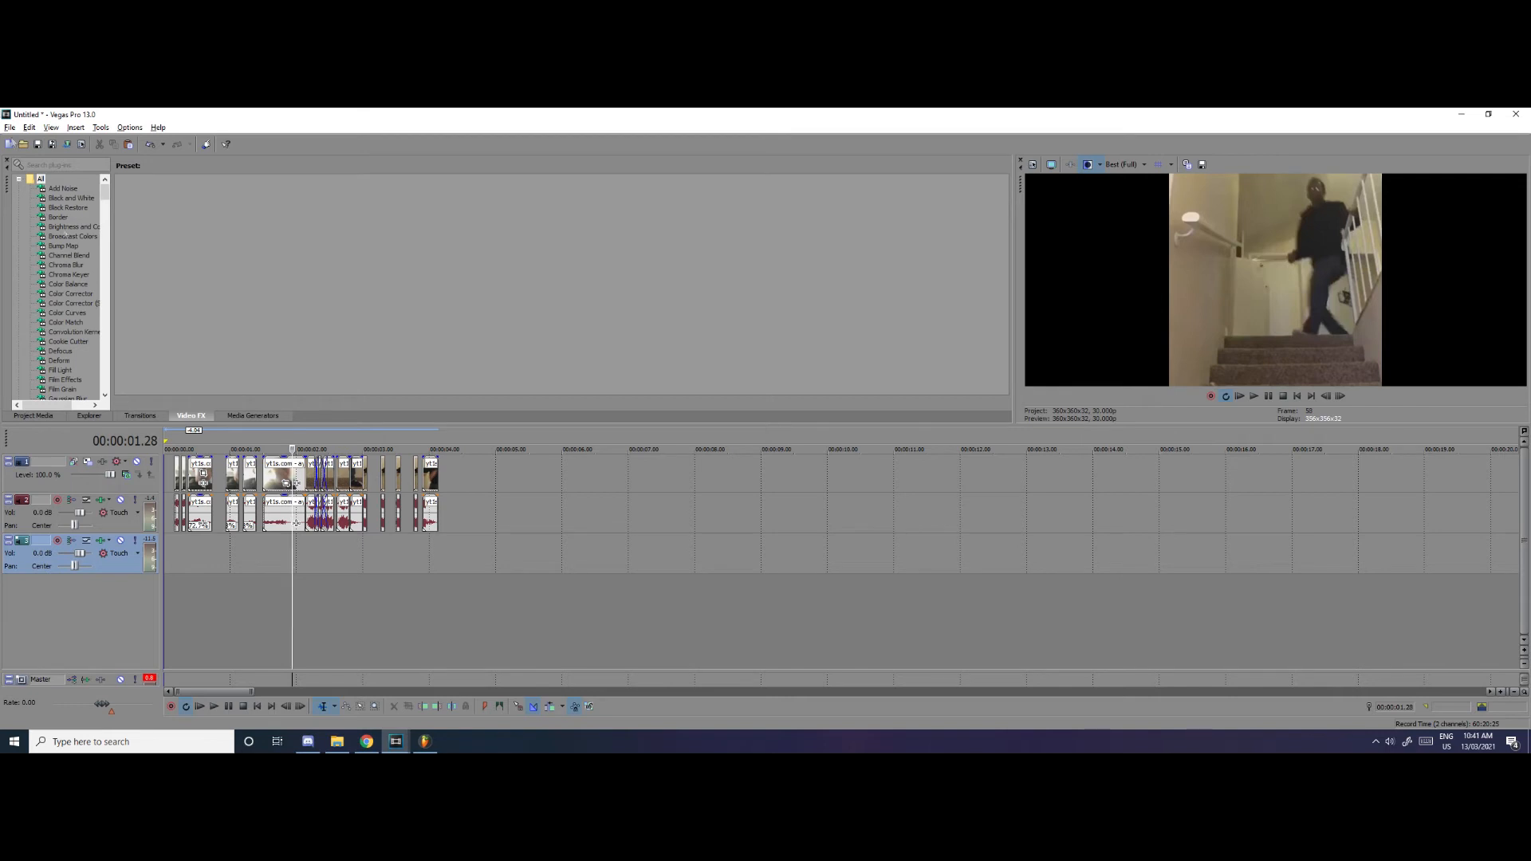
# Open the Render As settings for the edited timeline and the MP3 output file name for editing
pyautogui.click(9, 126)
pyautogui.click(34, 218)
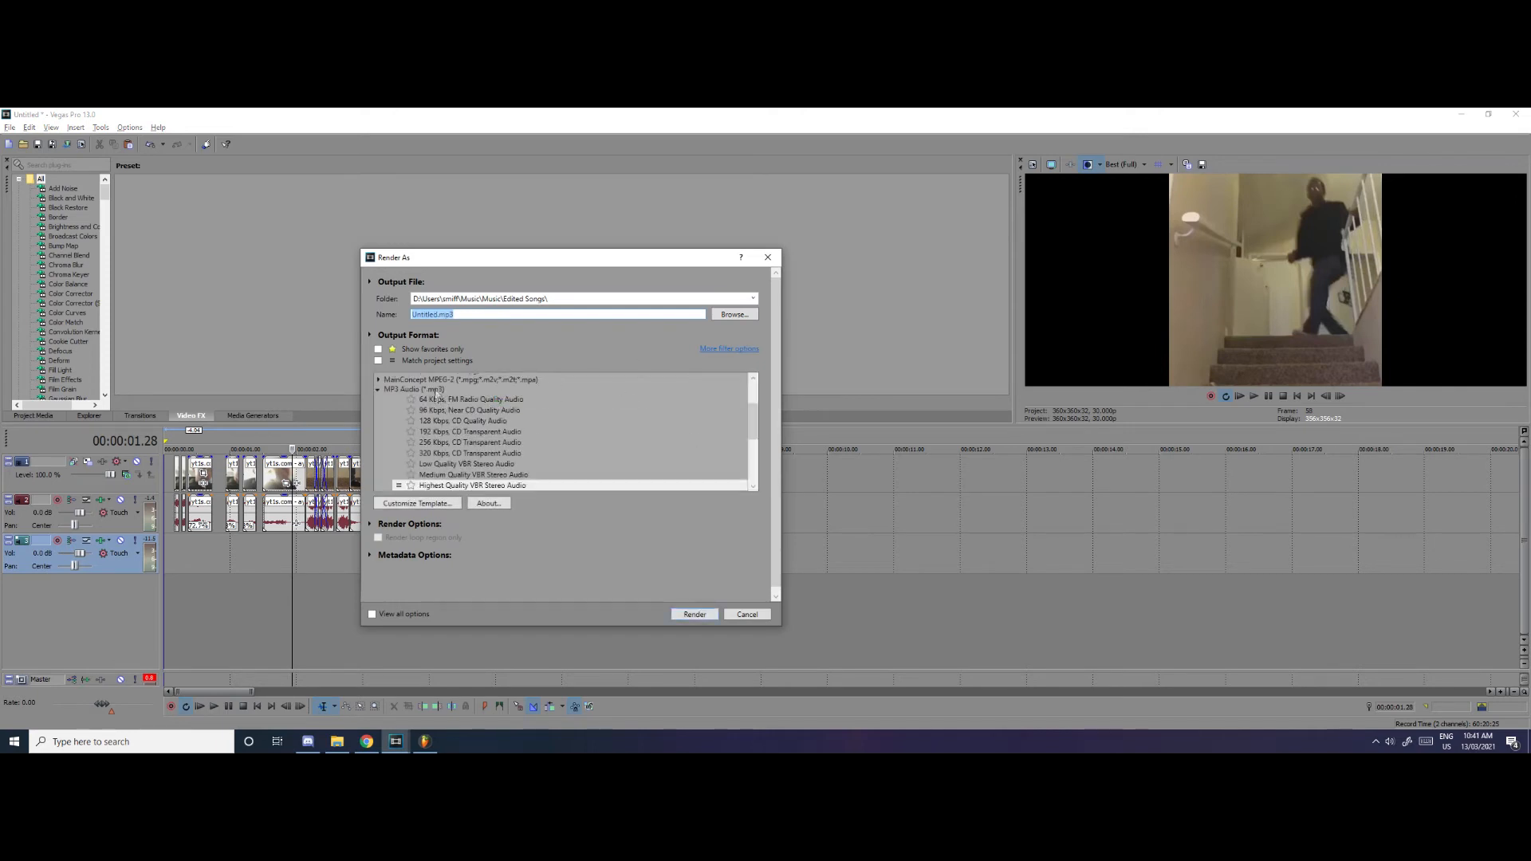
pyautogui.click(438, 314)
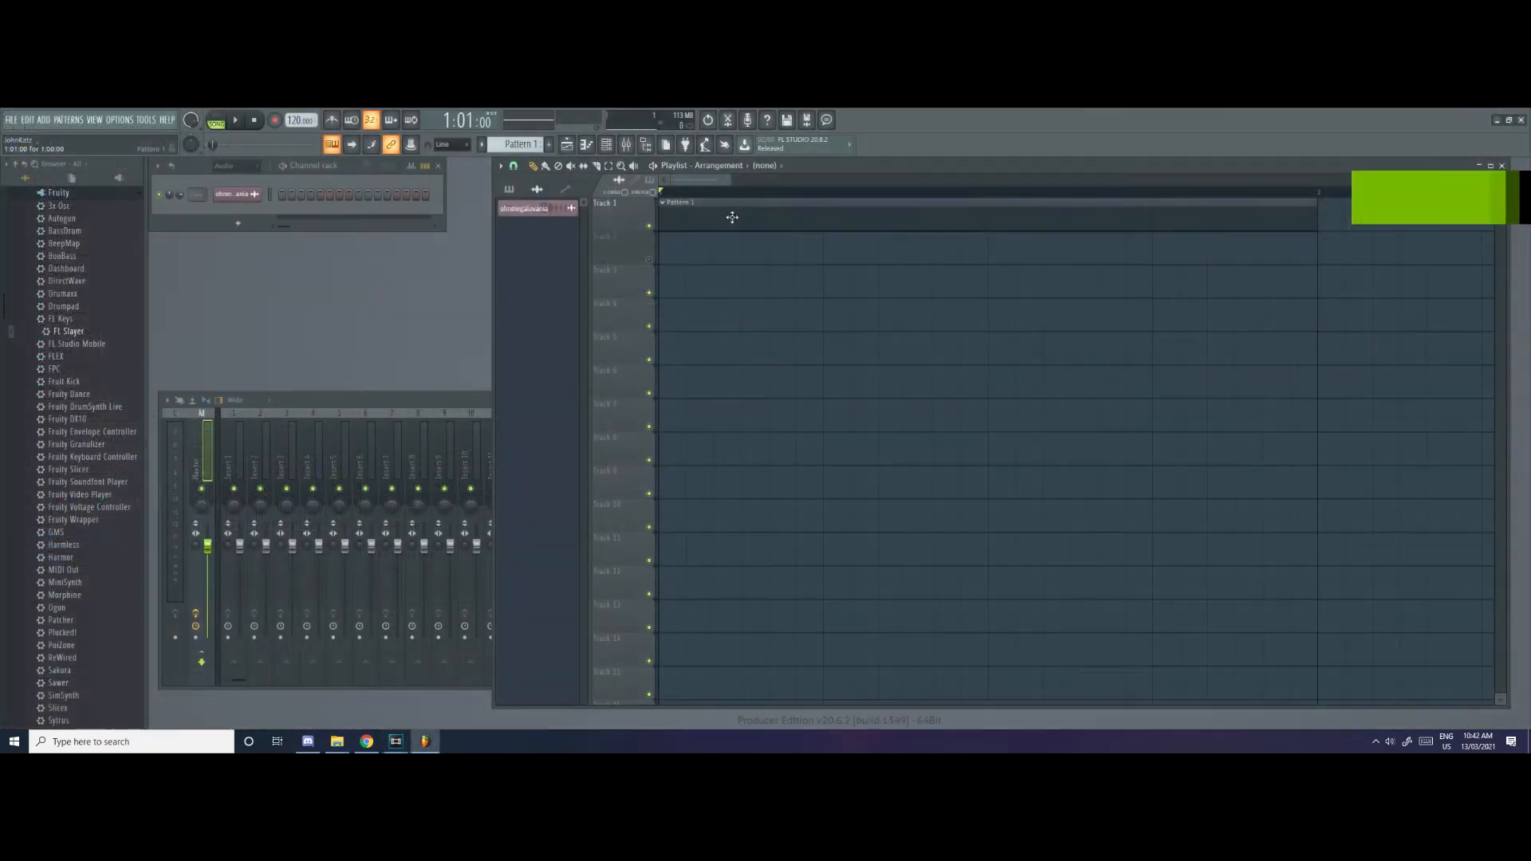
# Place the ohnmegalovania audio clip at the start of Track 1 in the FL Studio playlist
pyautogui.click(714, 219)
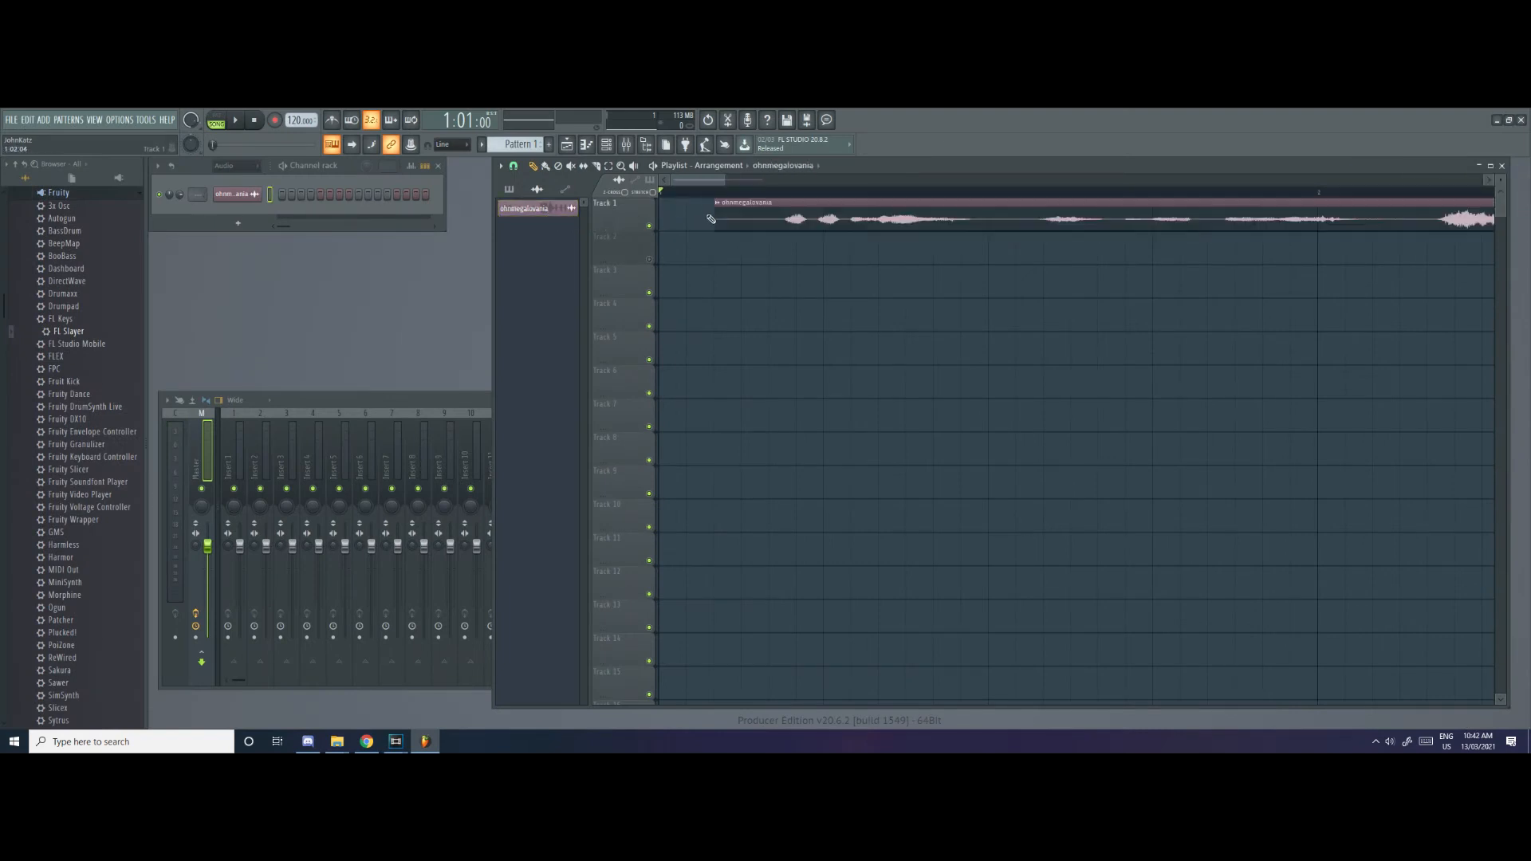
pyautogui.moveTo(786, 221); pyautogui.dragTo(724, 223)
pyautogui.scroll(-3, 688, 242)
pyautogui.scroll(2, 688, 242)
pyautogui.scroll(-6, 754, 261)
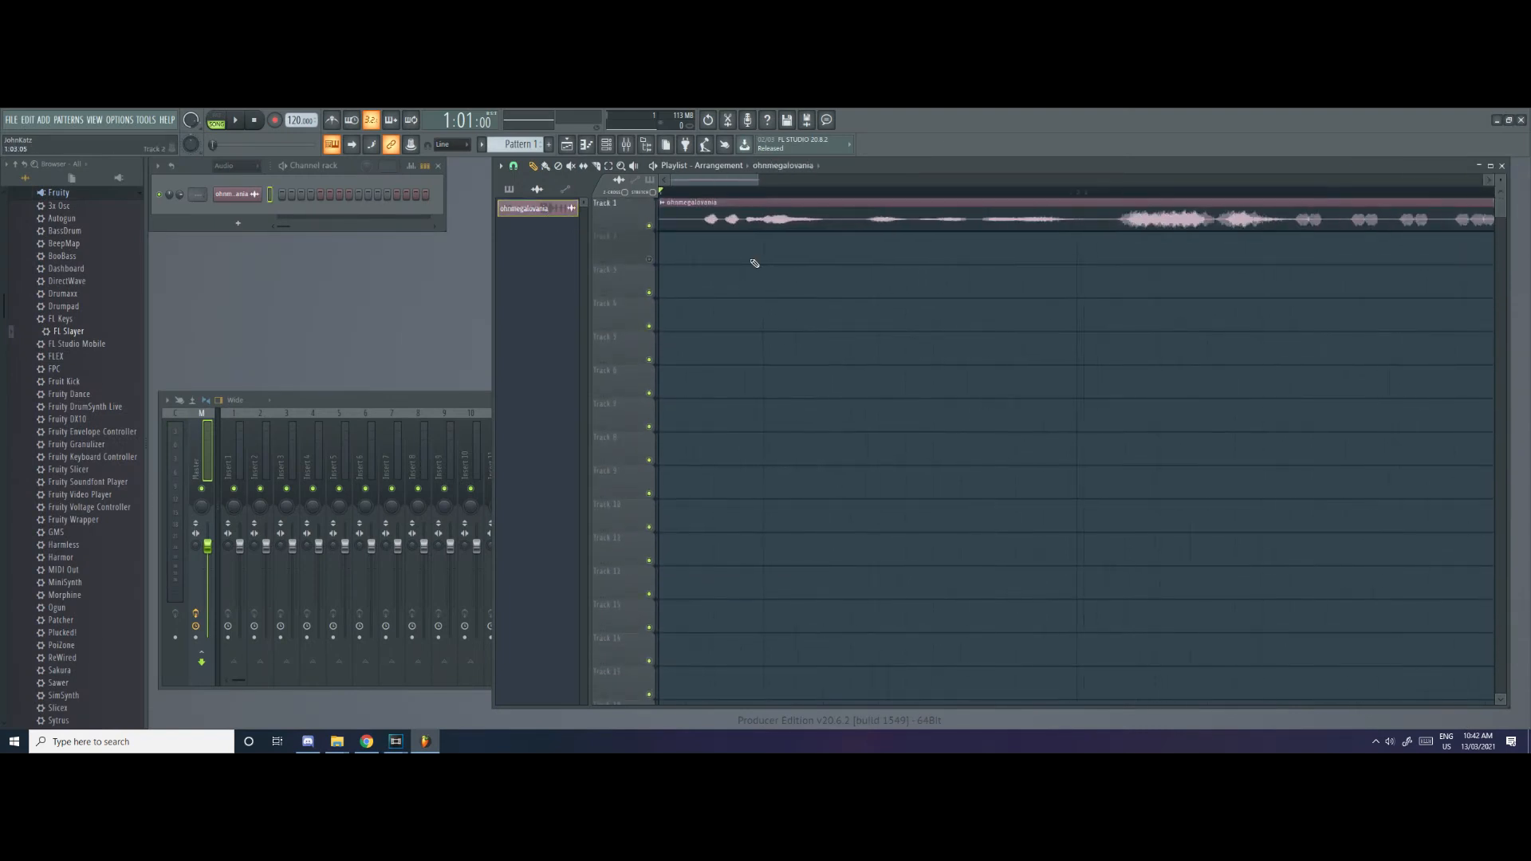
# Play the ohnmegalovania clip from the beginning of the playlist and stop playback before it ends
pyautogui.click(668, 194)
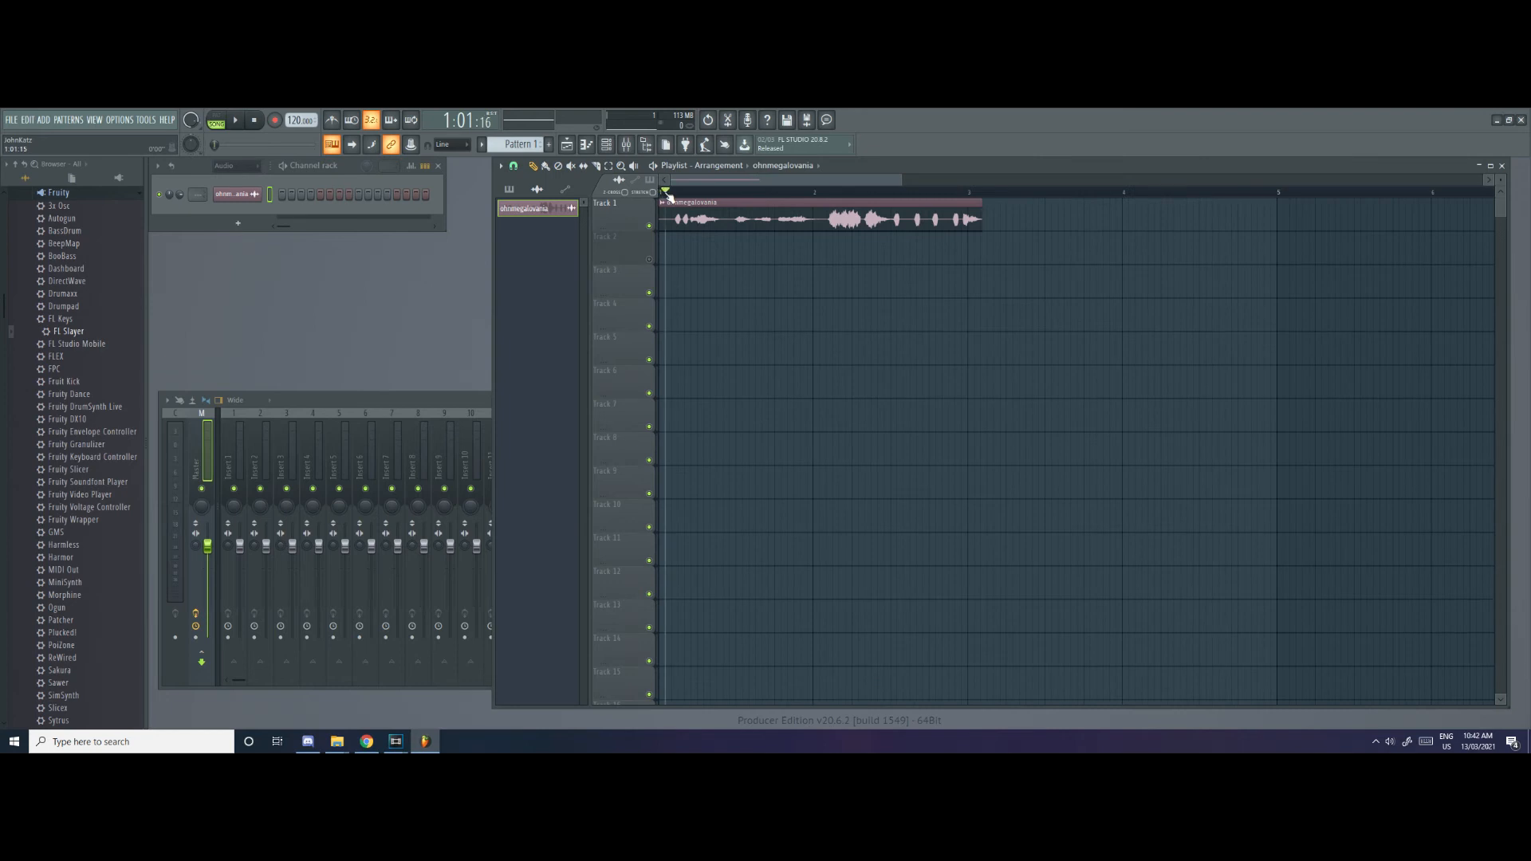
pyautogui.press('space')
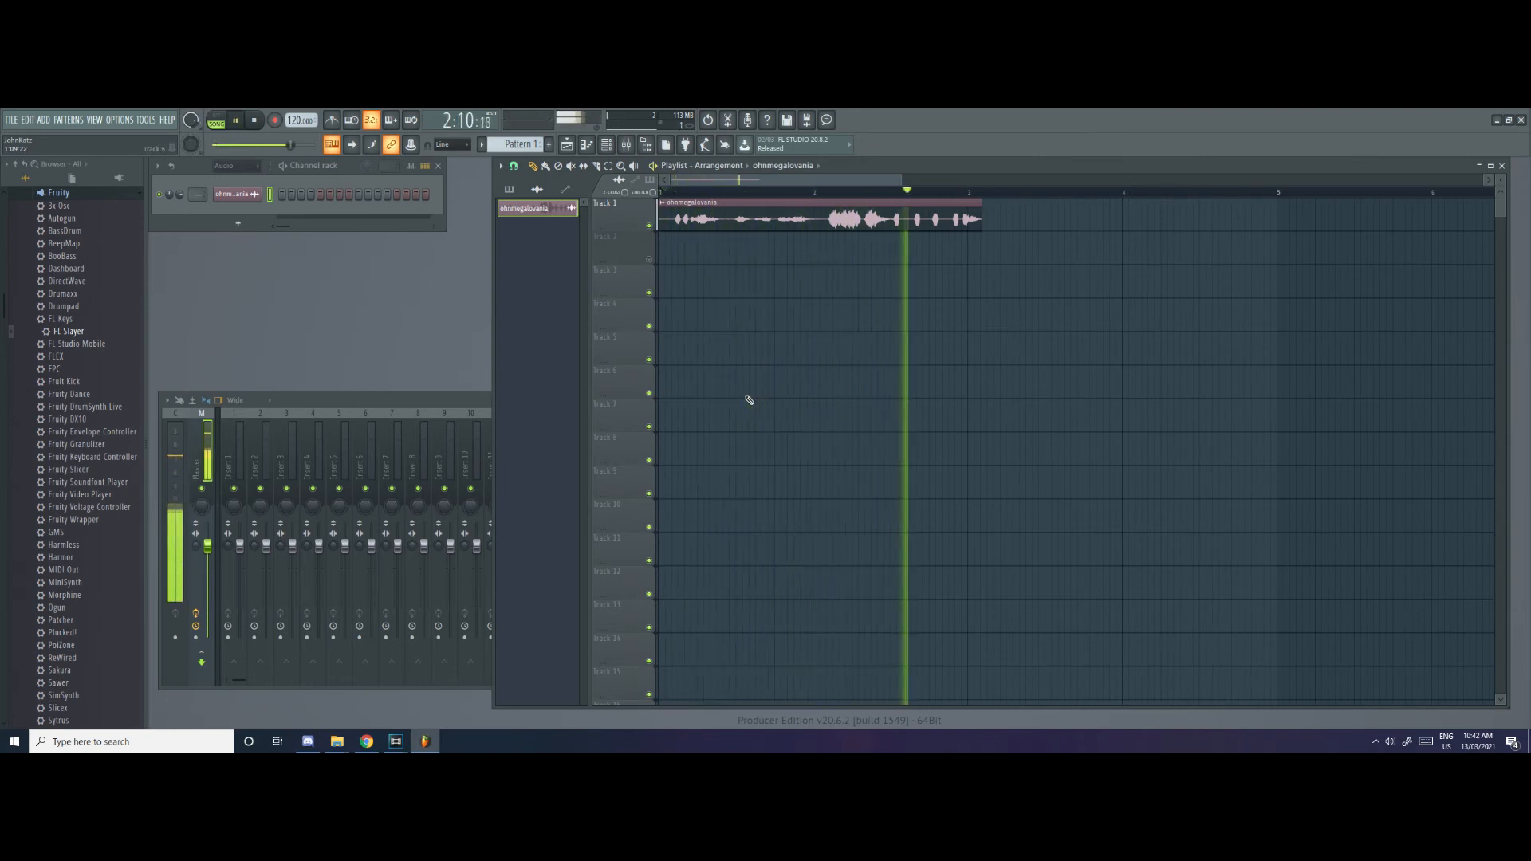
pyautogui.press('space')
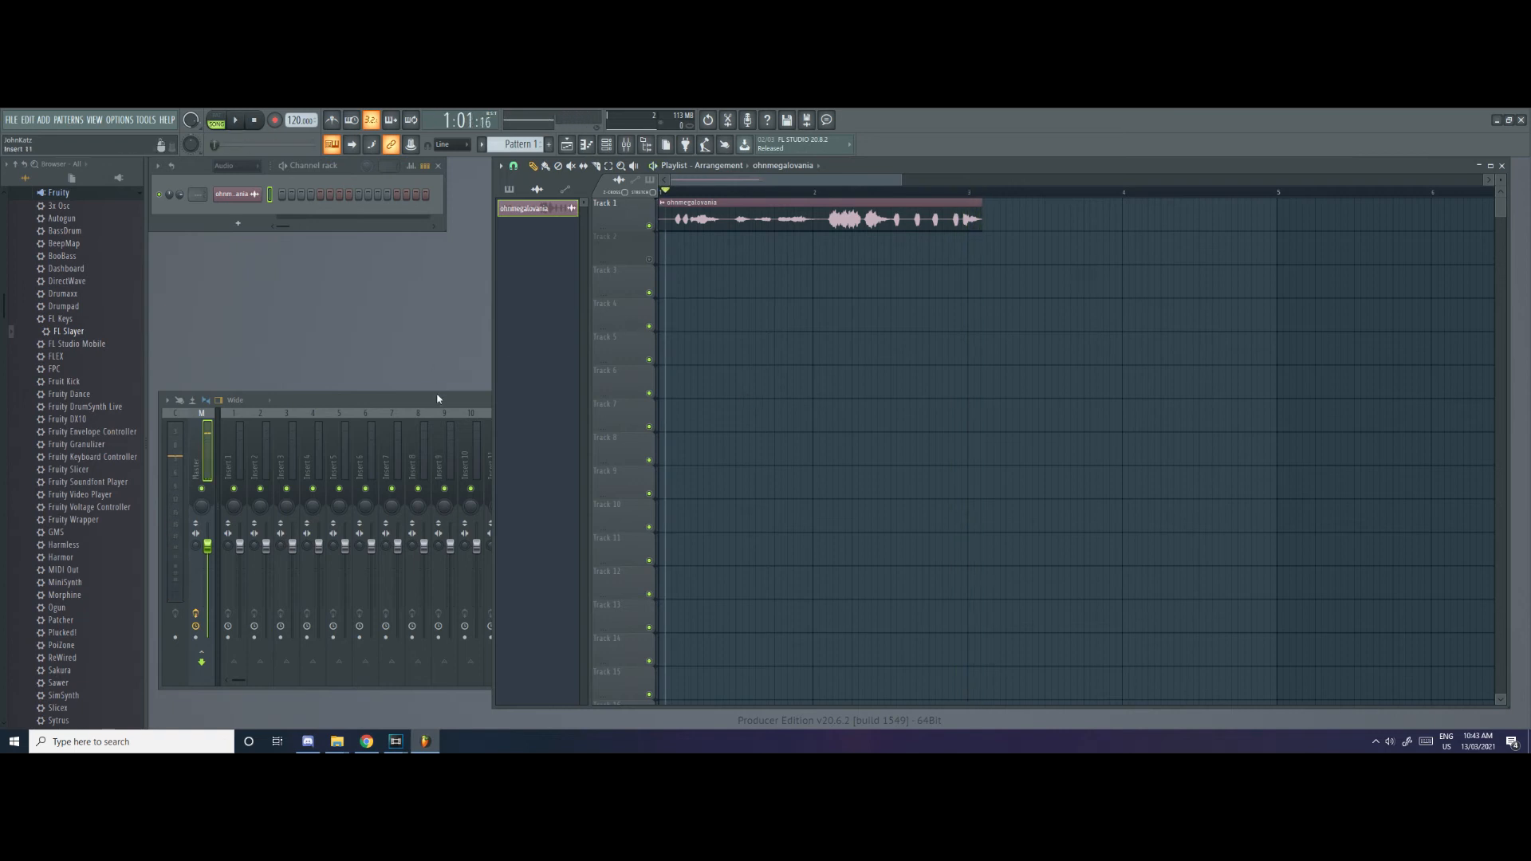
# Open Newtone on the mixer's Master track and load the ohnmegalovania clip into it for pitch analysis
pyautogui.doubleClick(437, 399)
pyautogui.click(1390, 433)
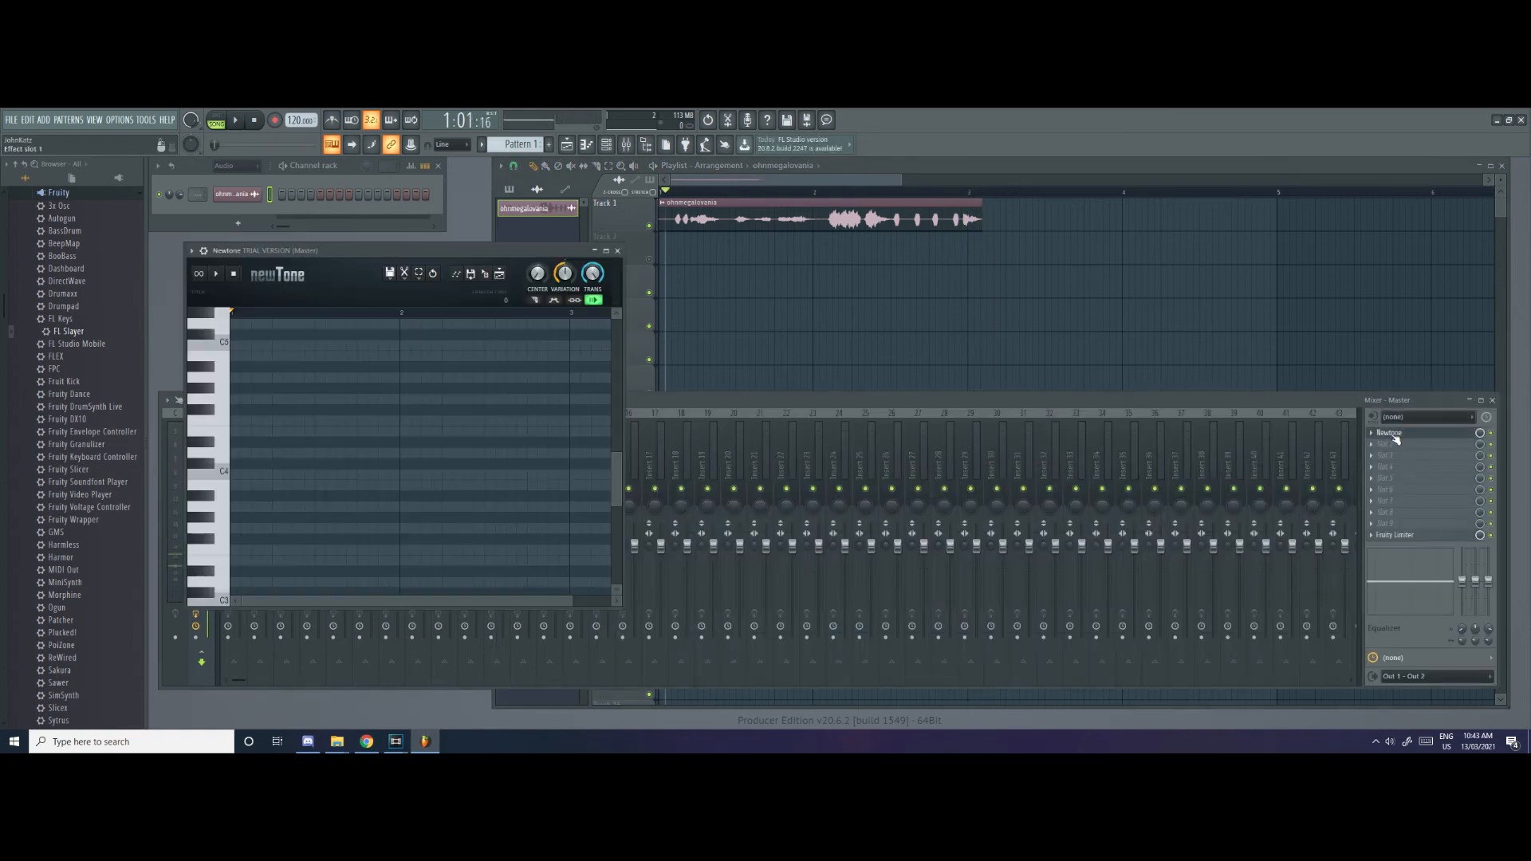
pyautogui.click(742, 231)
pyautogui.moveTo(741, 231); pyautogui.dragTo(694, 221)
pyautogui.click(468, 256)
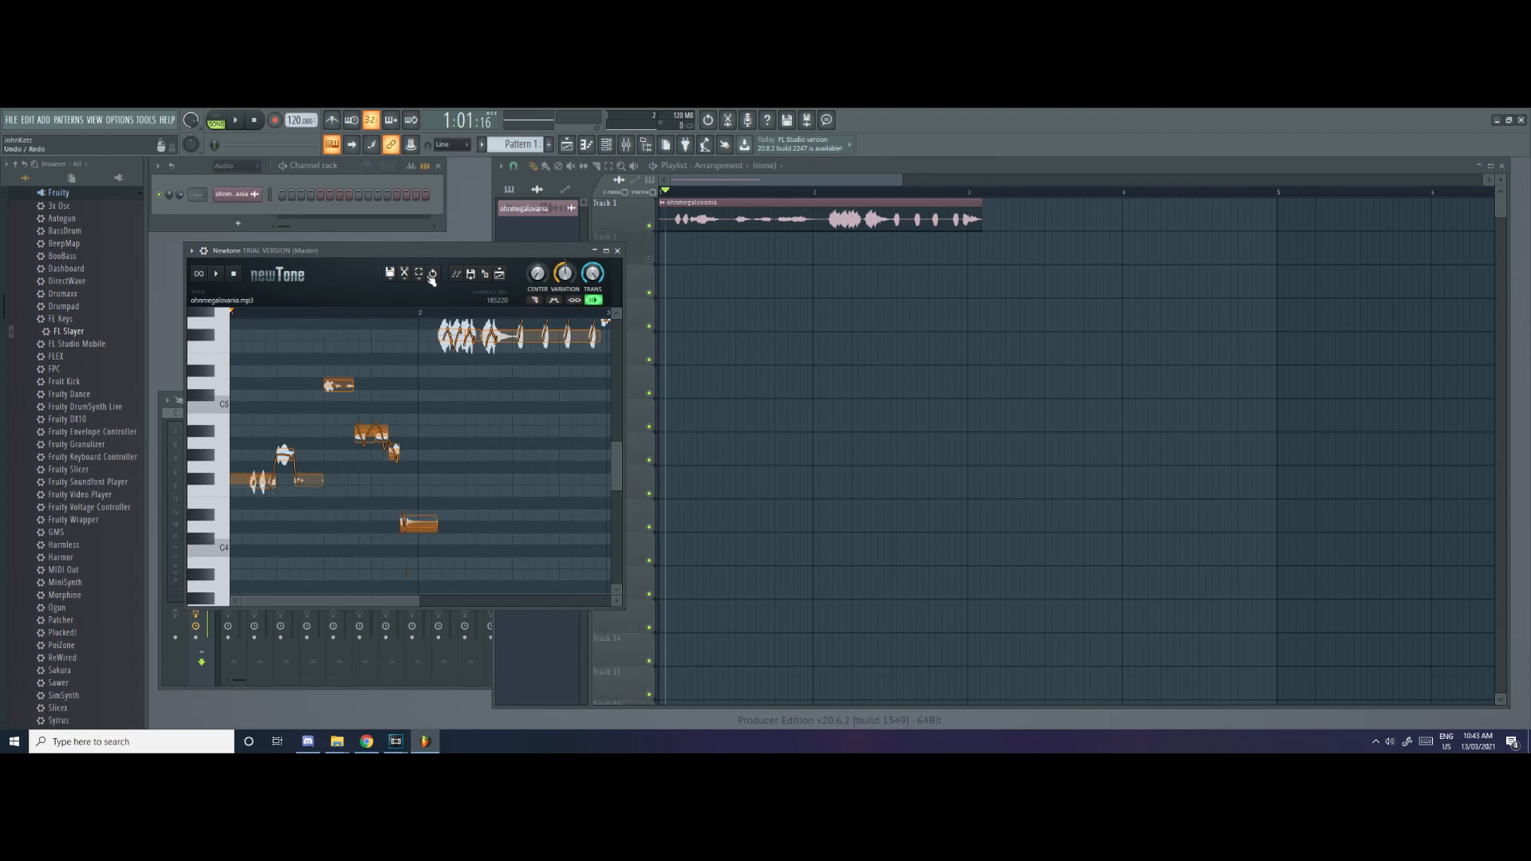
# Move all of the ohnmegalovania notes in Newtone to C4 and play the repitched audio
pyautogui.scroll(4, 453, 412)
pyautogui.scroll(-6, 453, 413)
pyautogui.scroll(4, 454, 413)
pyautogui.scroll(-5, 454, 413)
pyautogui.scroll(1, 454, 413)
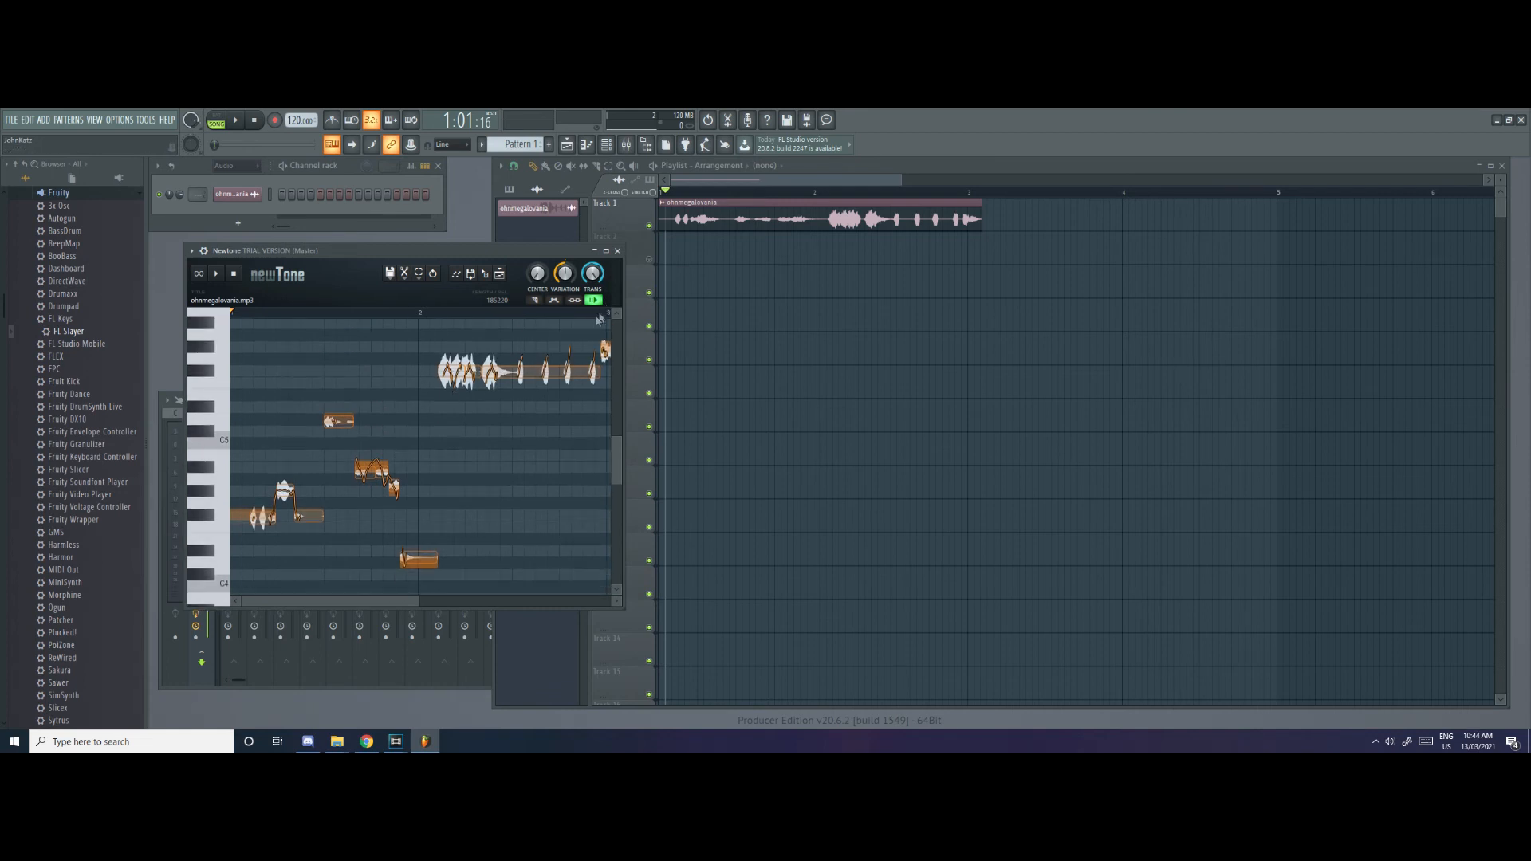
pyautogui.scroll(-3, 505, 421)
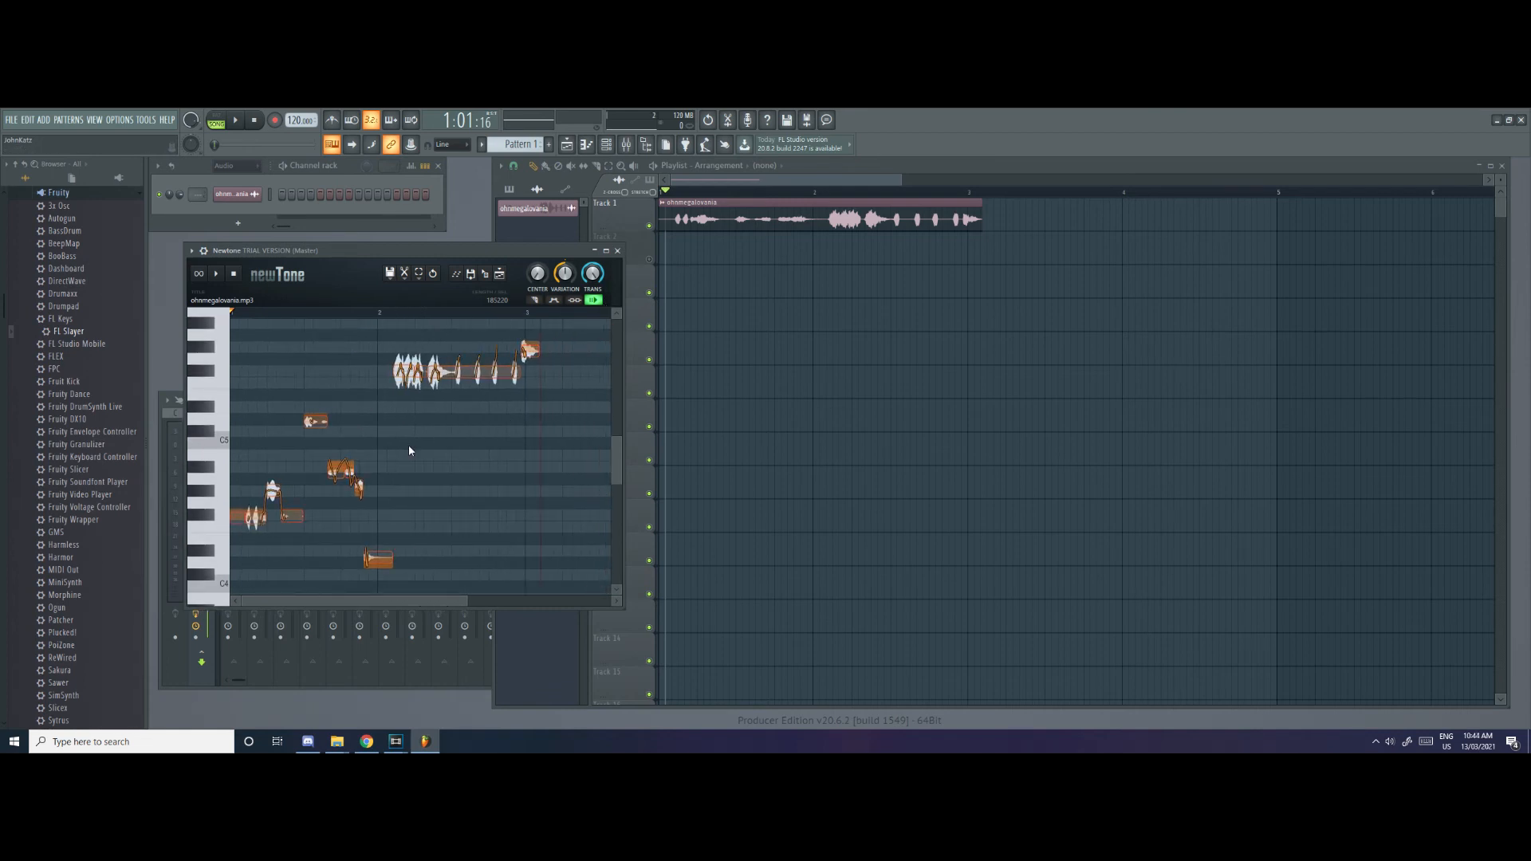
pyautogui.scroll(-2, 408, 450)
pyautogui.click(220, 535)
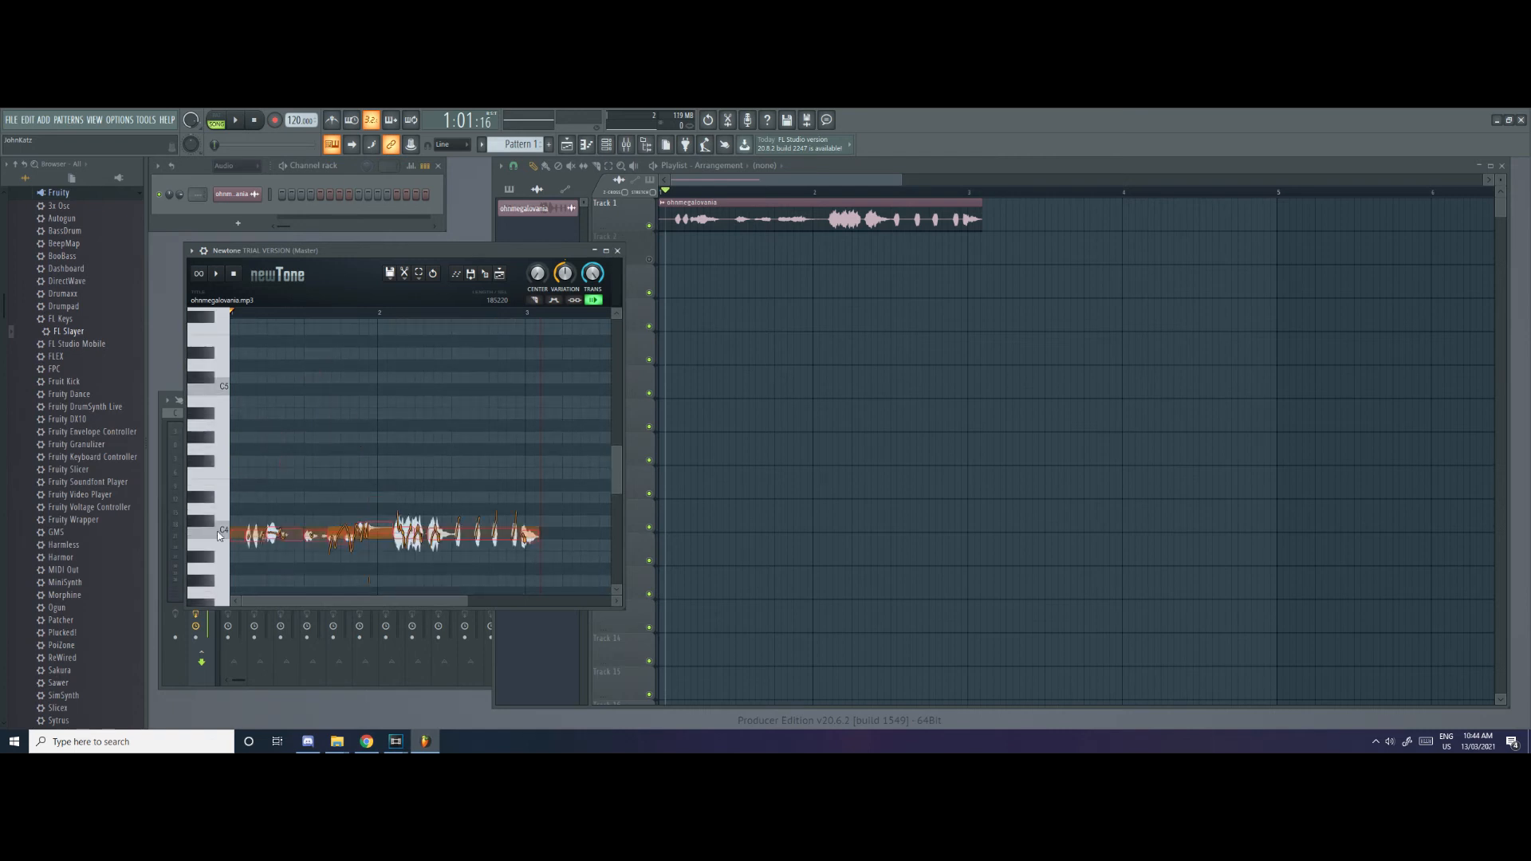
pyautogui.scroll(-3, 217, 518)
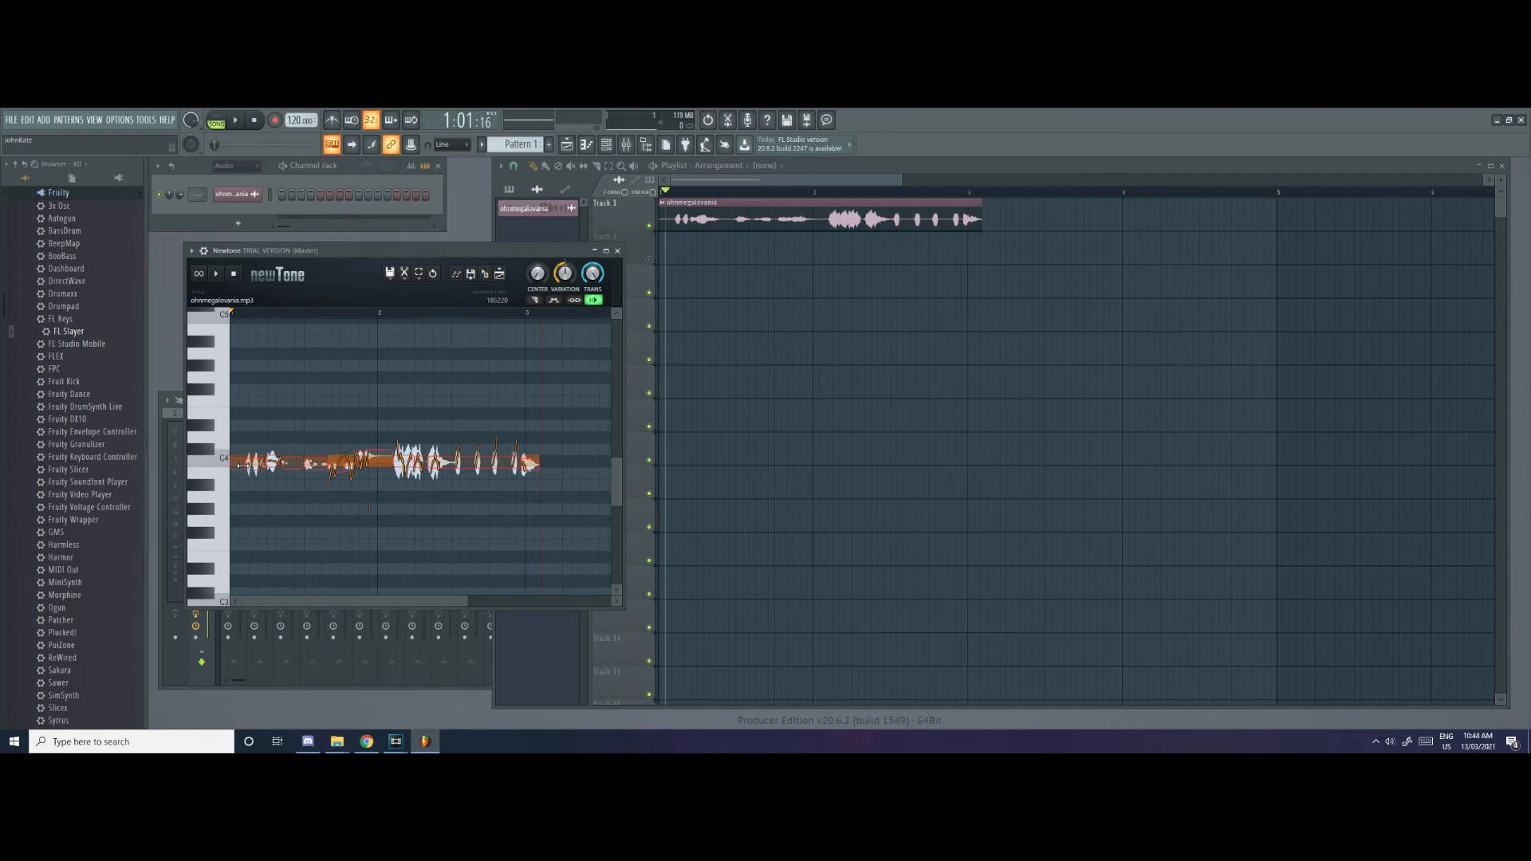
pyautogui.click(223, 279)
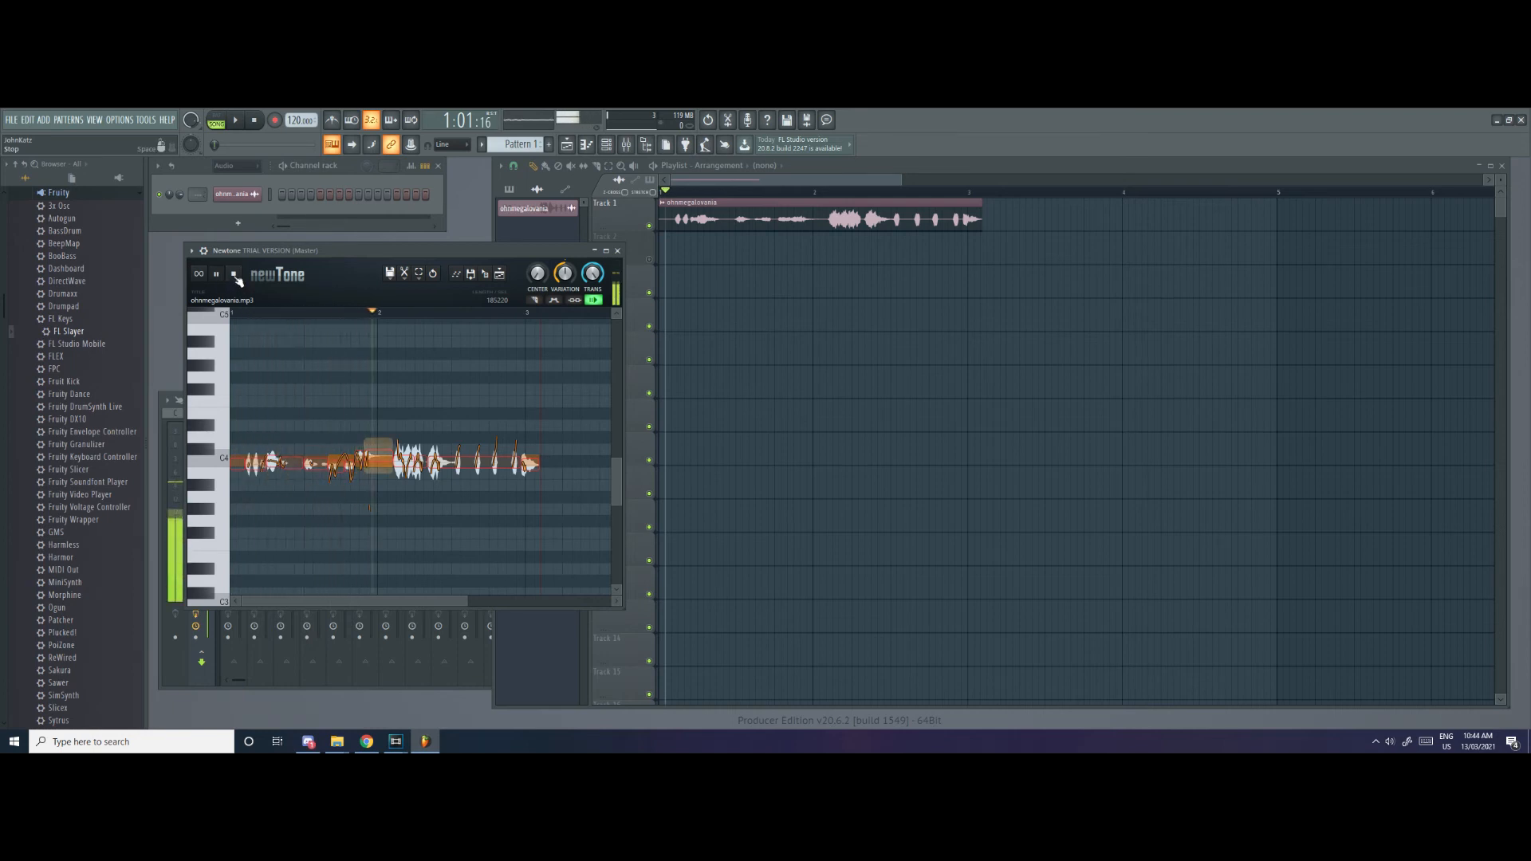
pyautogui.click(235, 275)
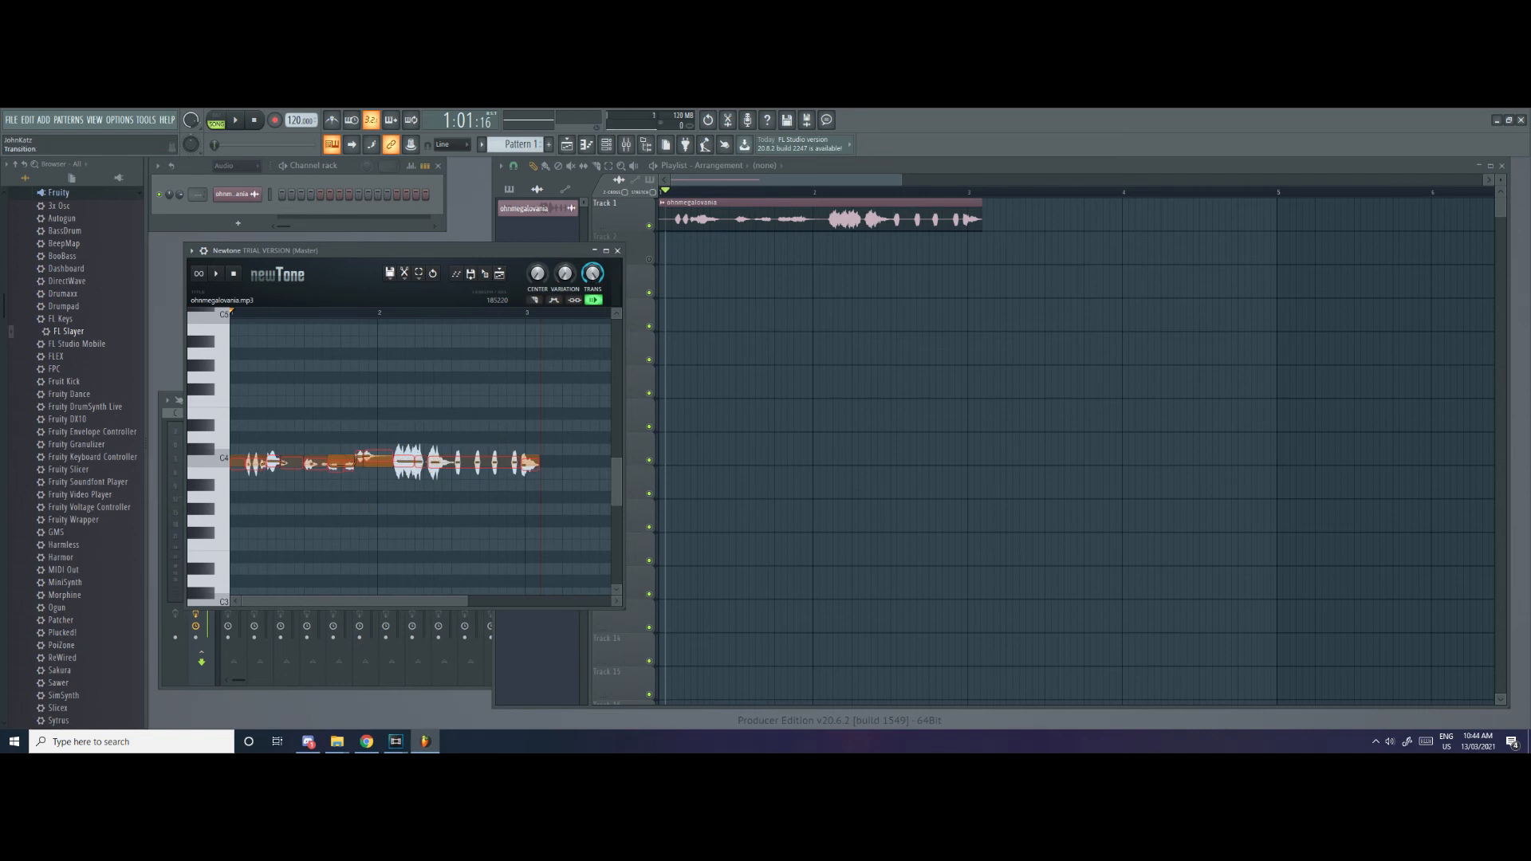
# Set Newtone's Center to 100% and Transition to 0%, playing the audio after each change
pyautogui.moveTo(539, 275); pyautogui.dragTo(538, 236)
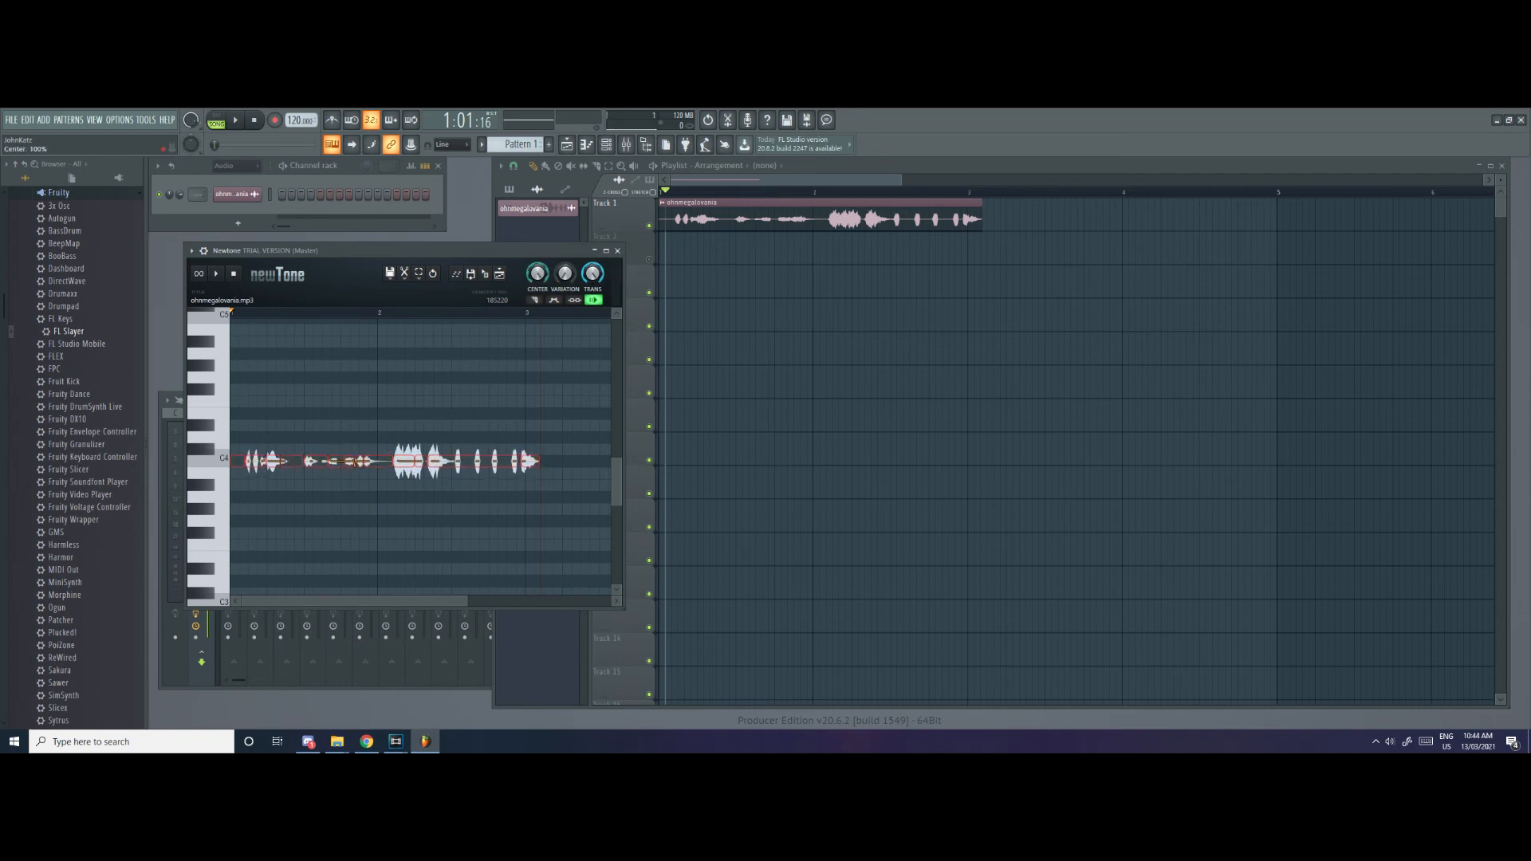
pyautogui.press('space')
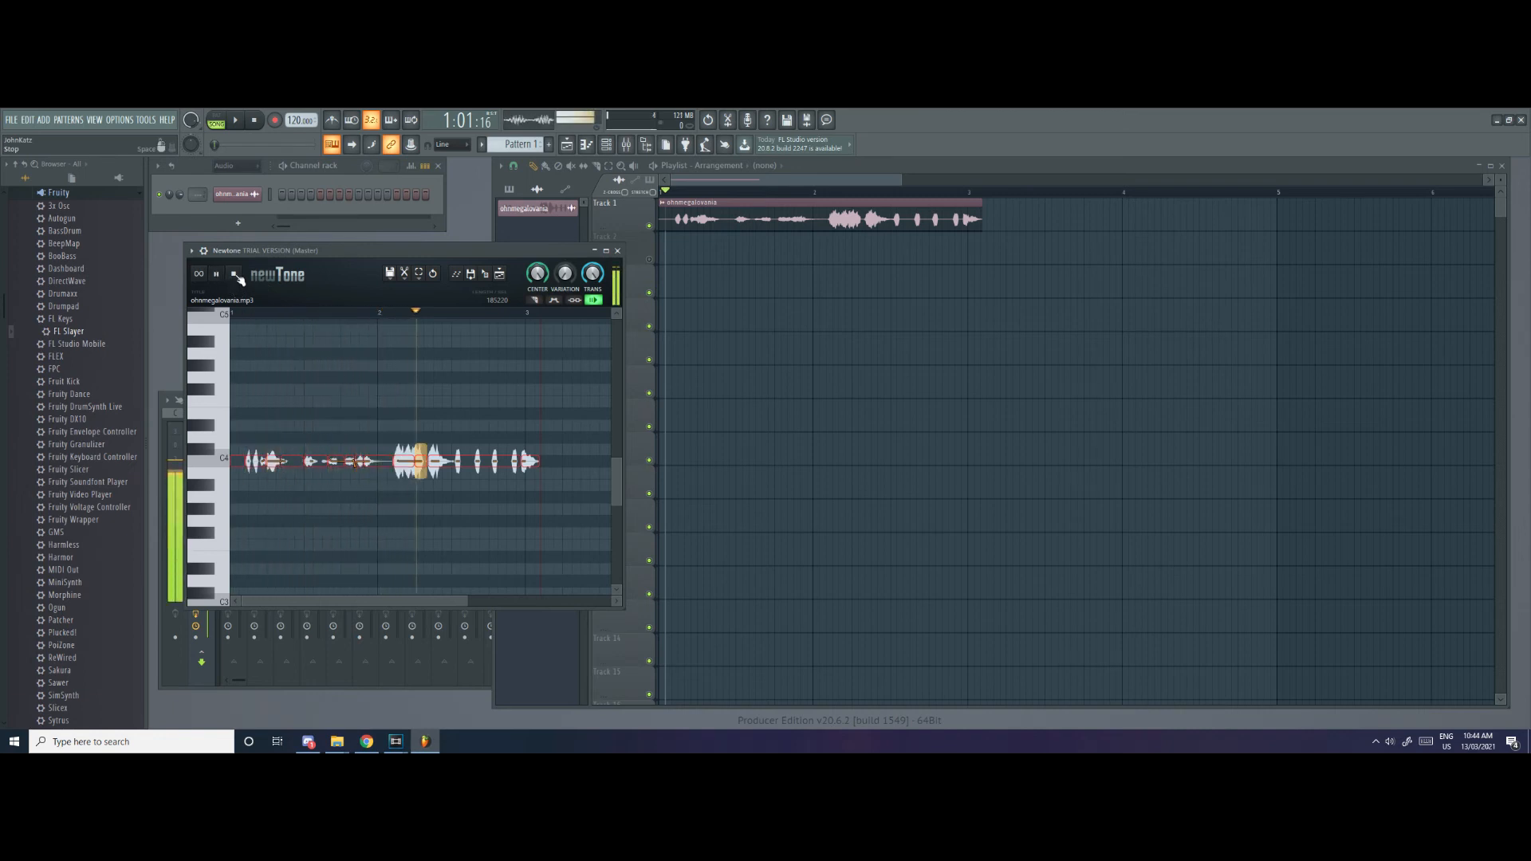
pyautogui.click(236, 275)
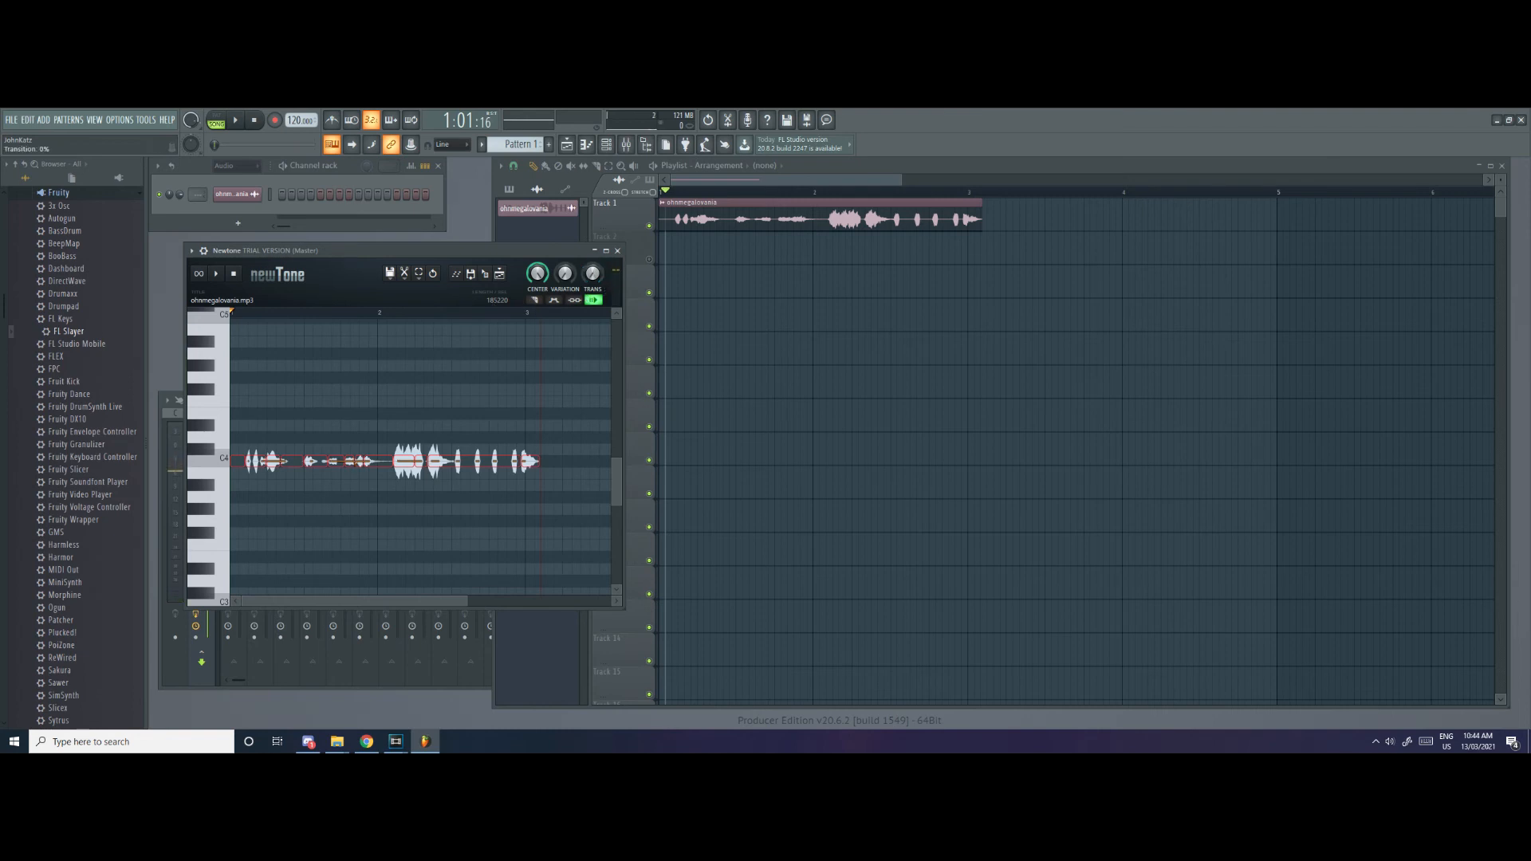
pyautogui.click(216, 274)
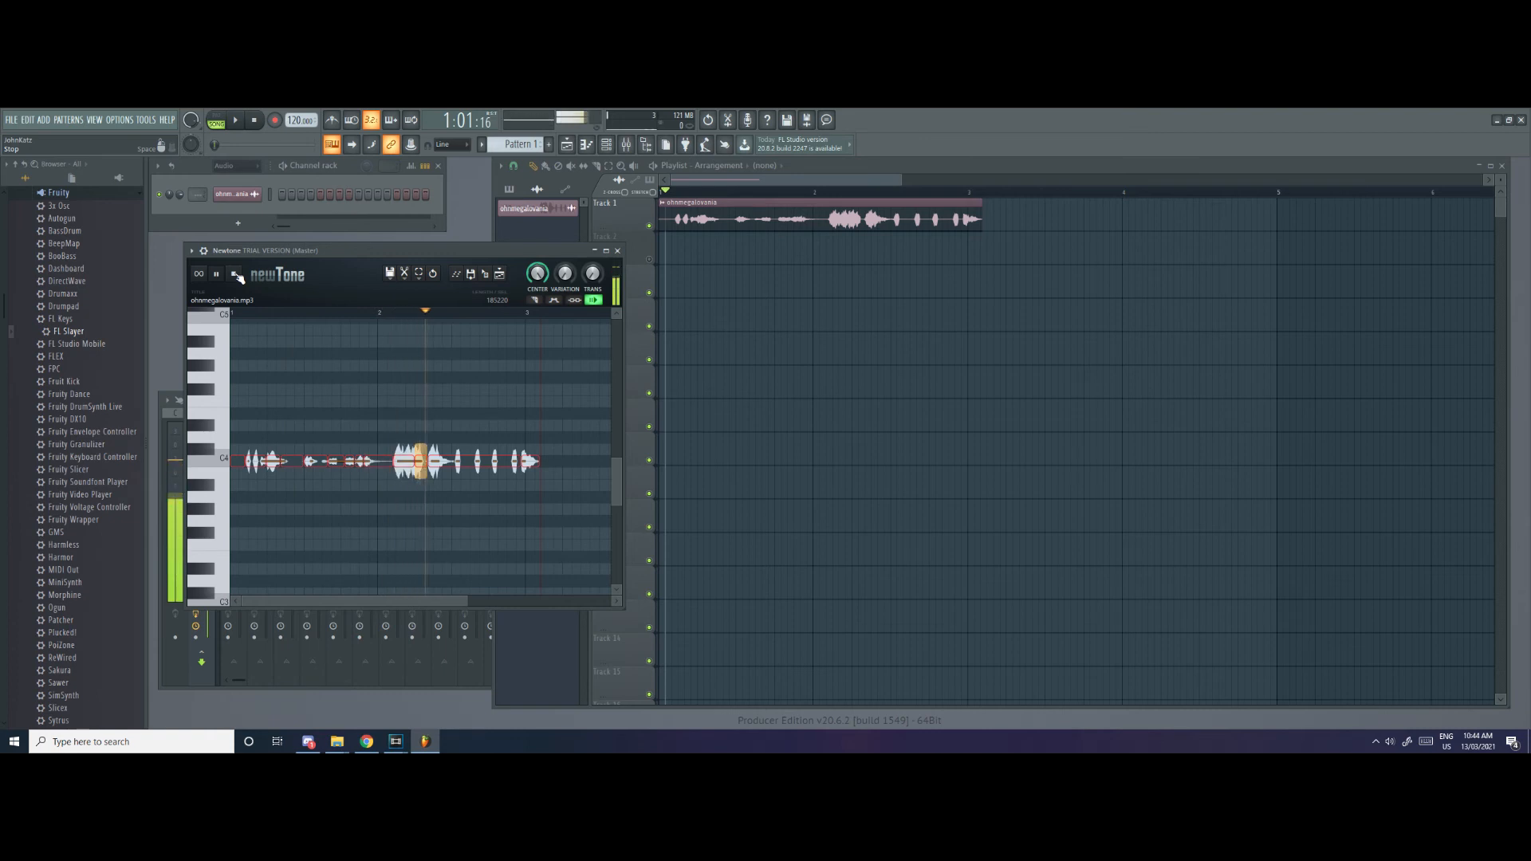
pyautogui.click(237, 276)
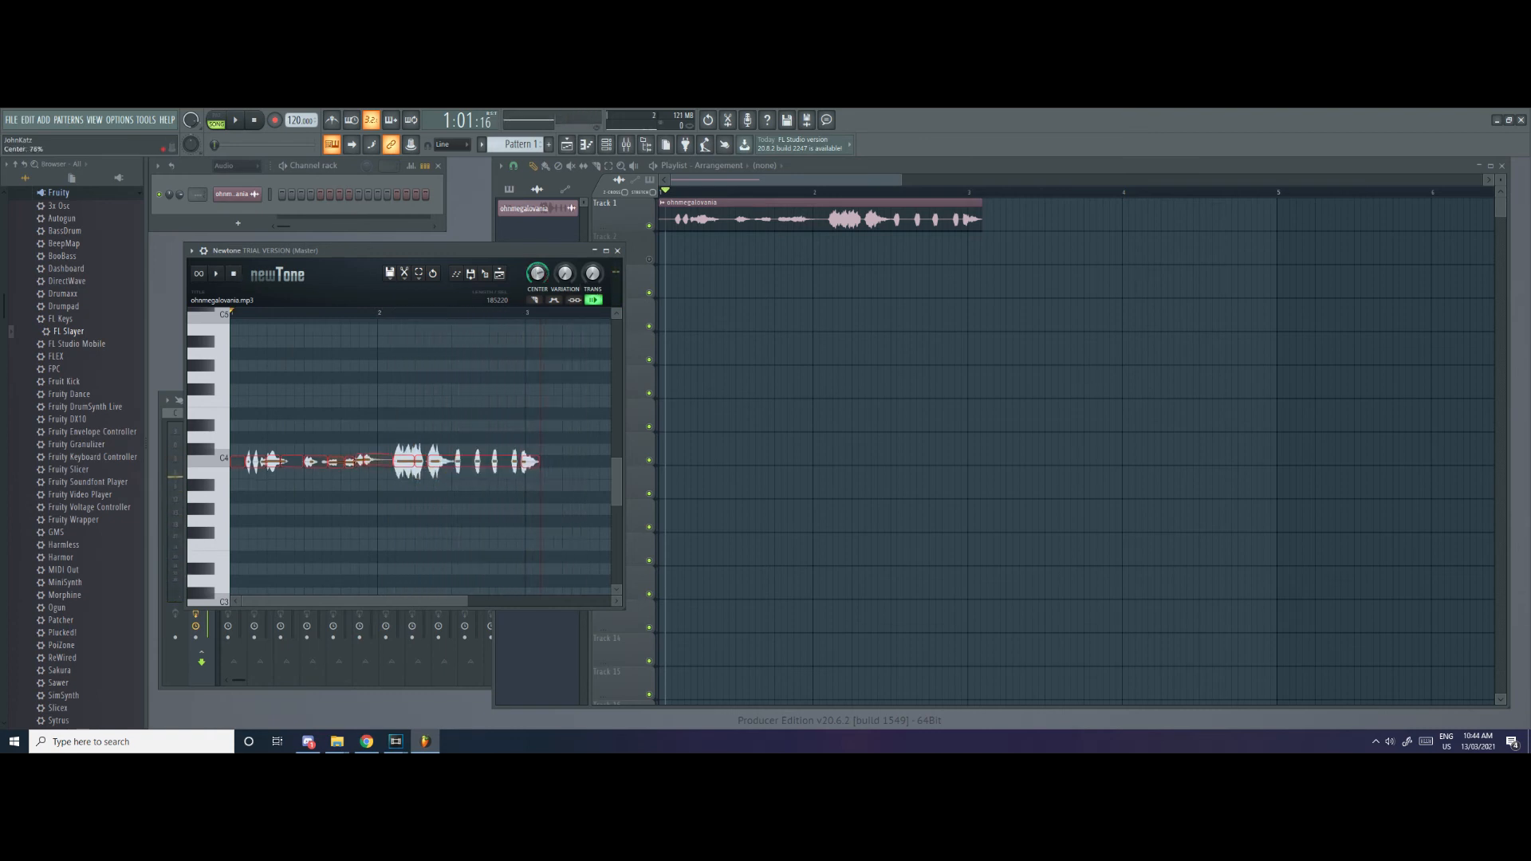
# Try a high Variation in Newtone, return it to minimum, and replay the flattened audio
pyautogui.moveTo(567, 274); pyautogui.dragTo(567, 203)
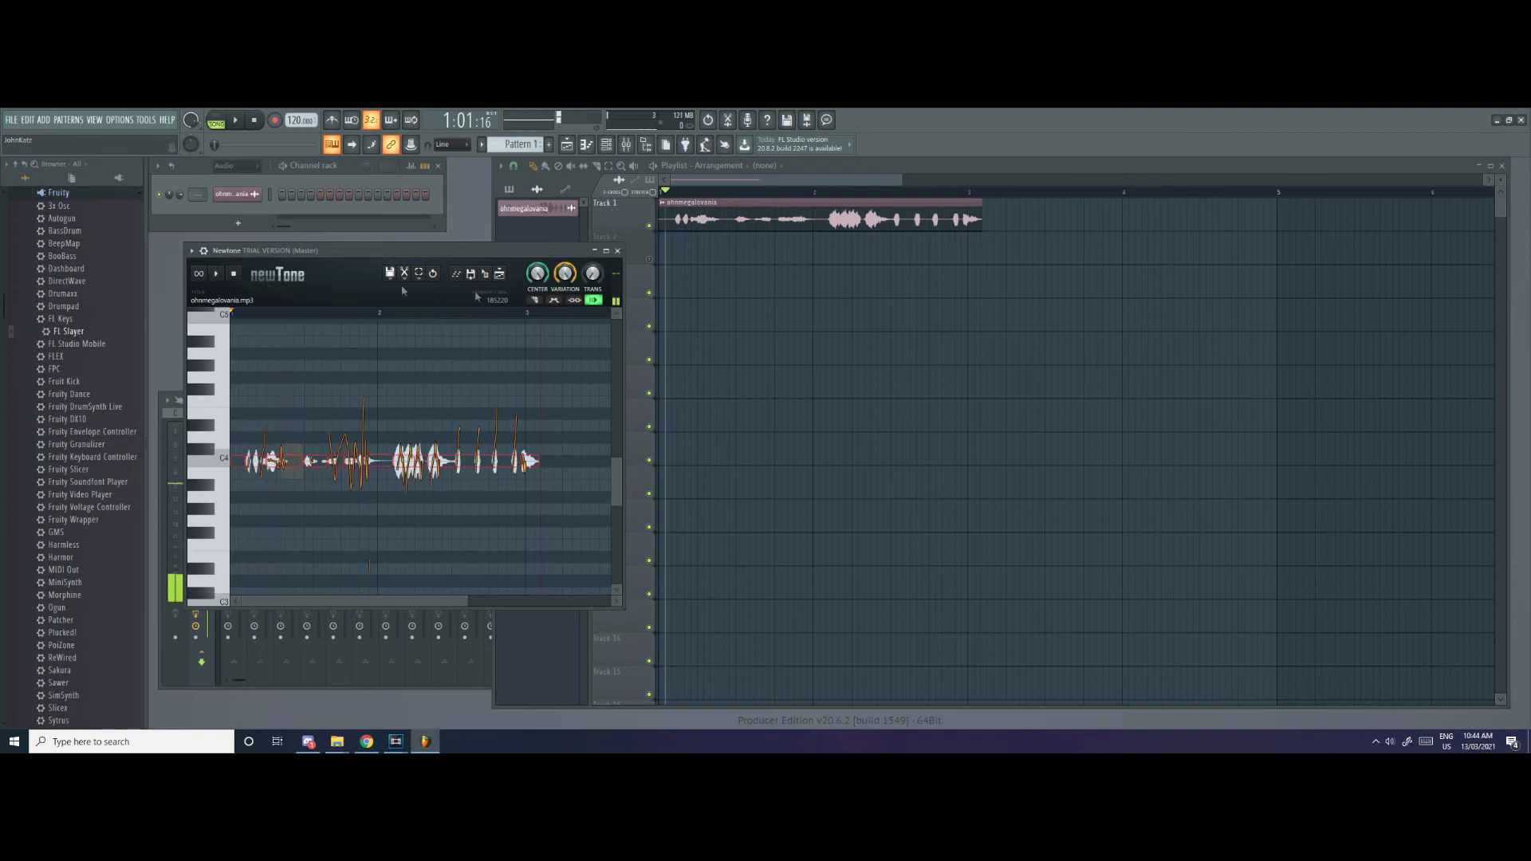
pyautogui.moveTo(572, 283); pyautogui.dragTo(572, 351)
pyautogui.click(218, 276)
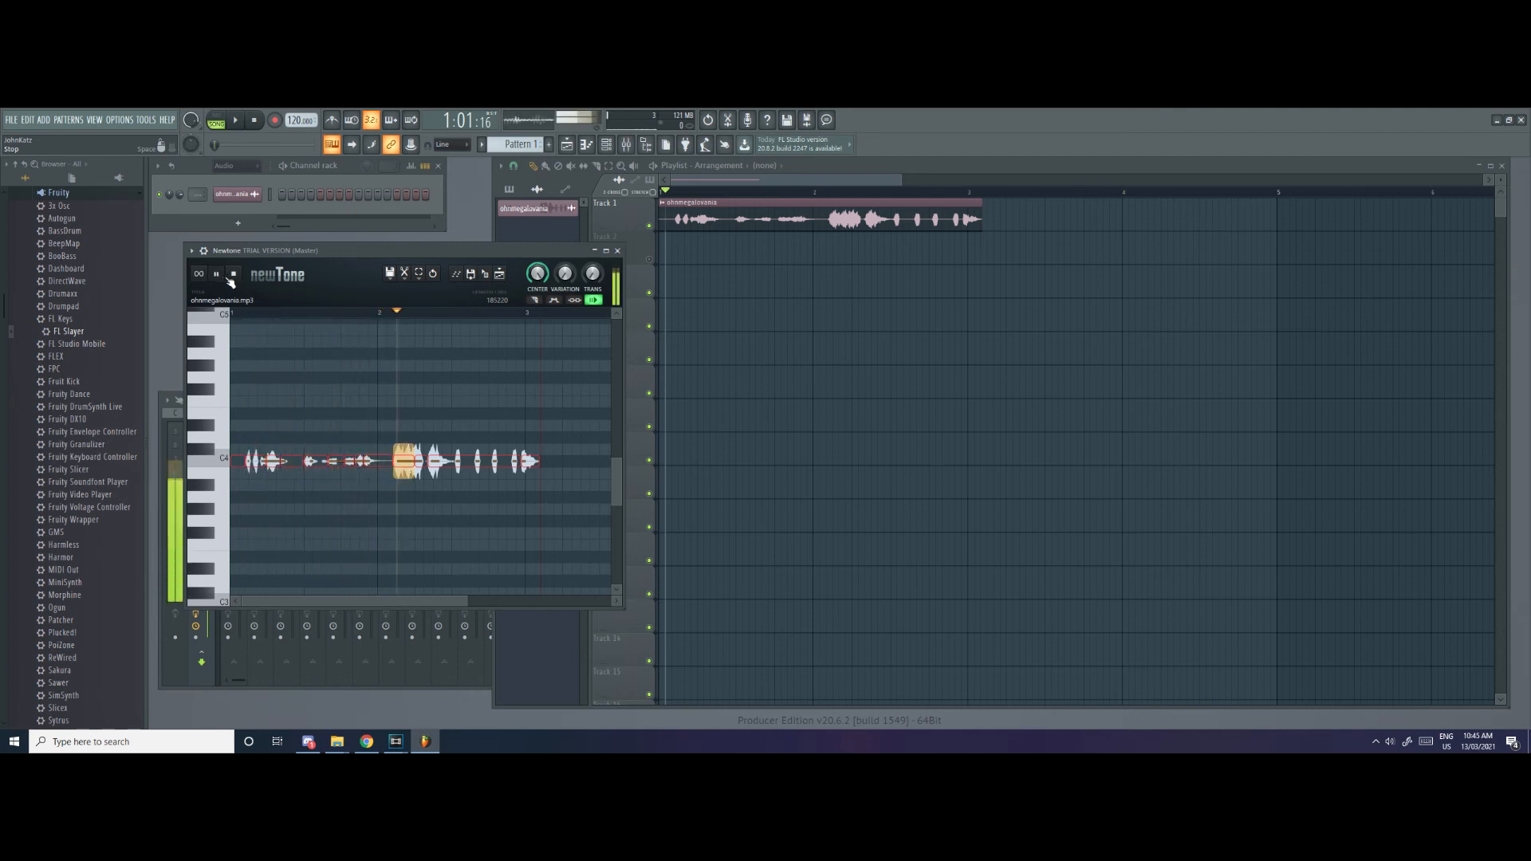
pyautogui.click(233, 276)
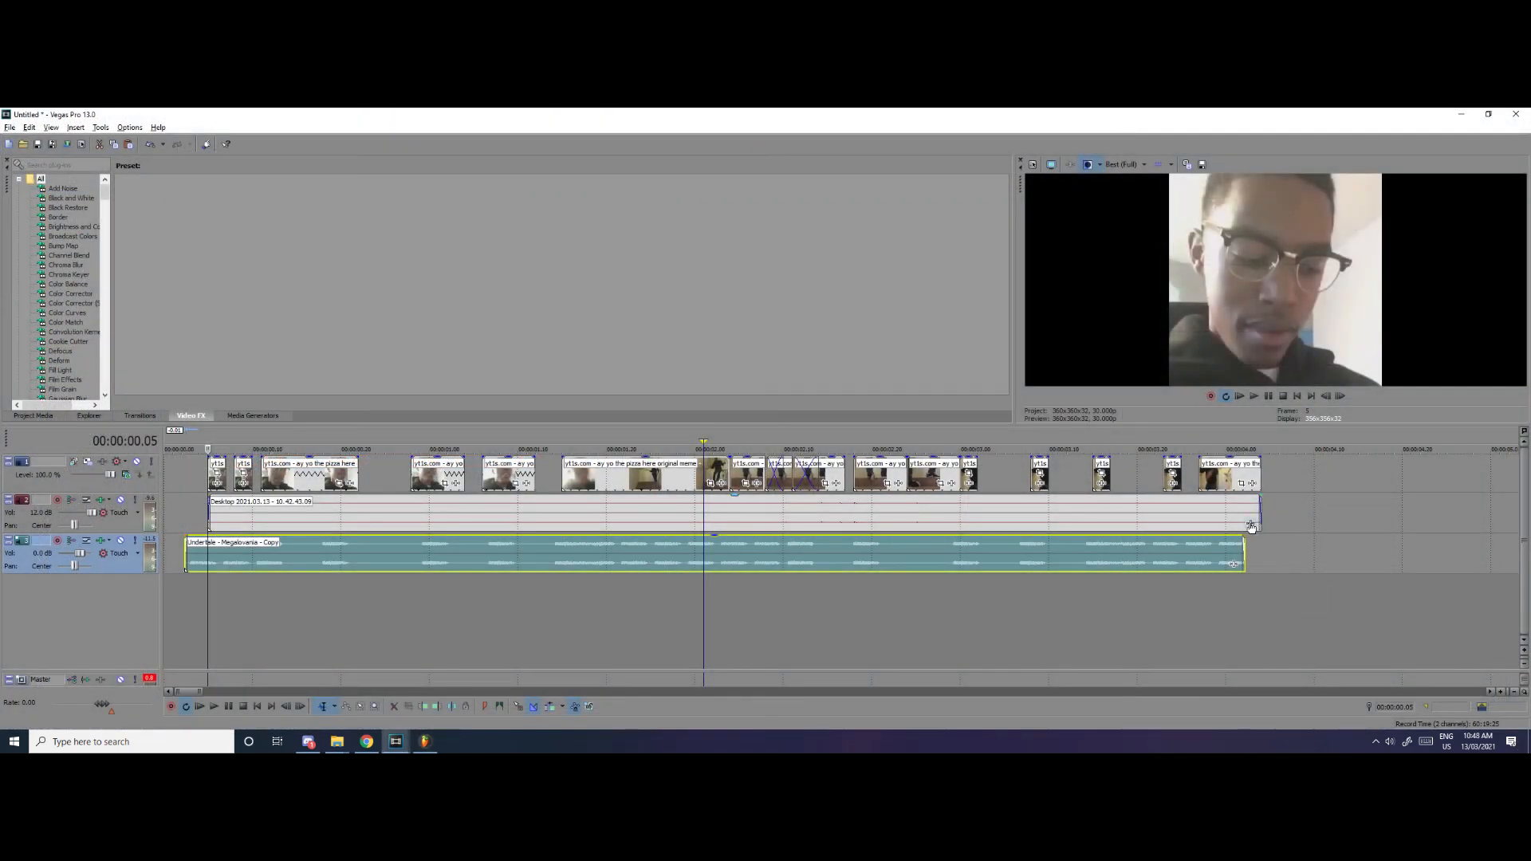
# Switch to Vegas Pro and add a Volume effect set to 6.021 dB to the Desktop 2021.03.13 audio event
pyautogui.click(1251, 524)
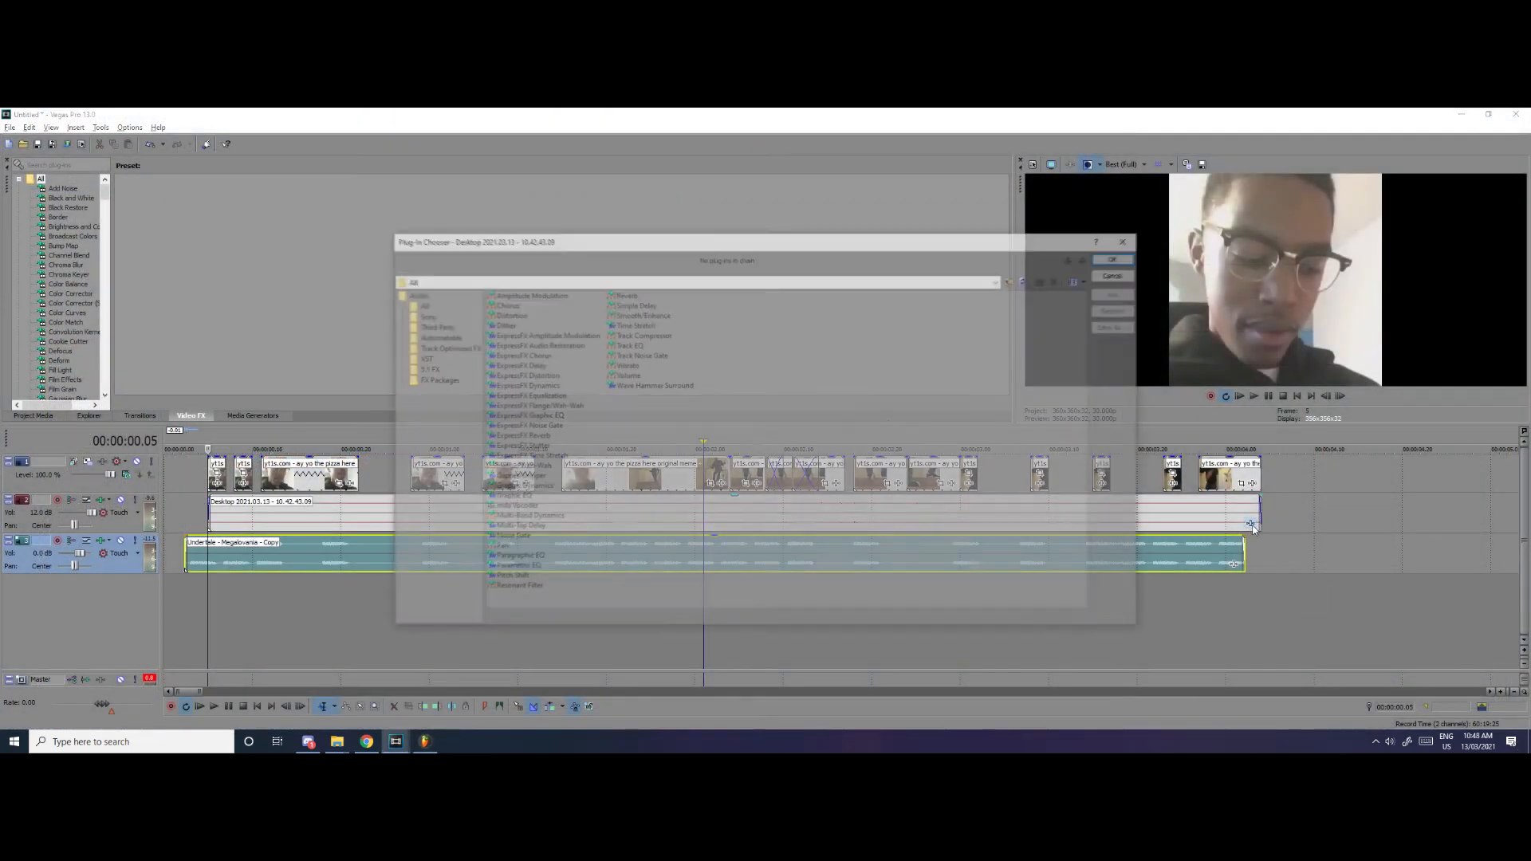
pyautogui.doubleClick(629, 374)
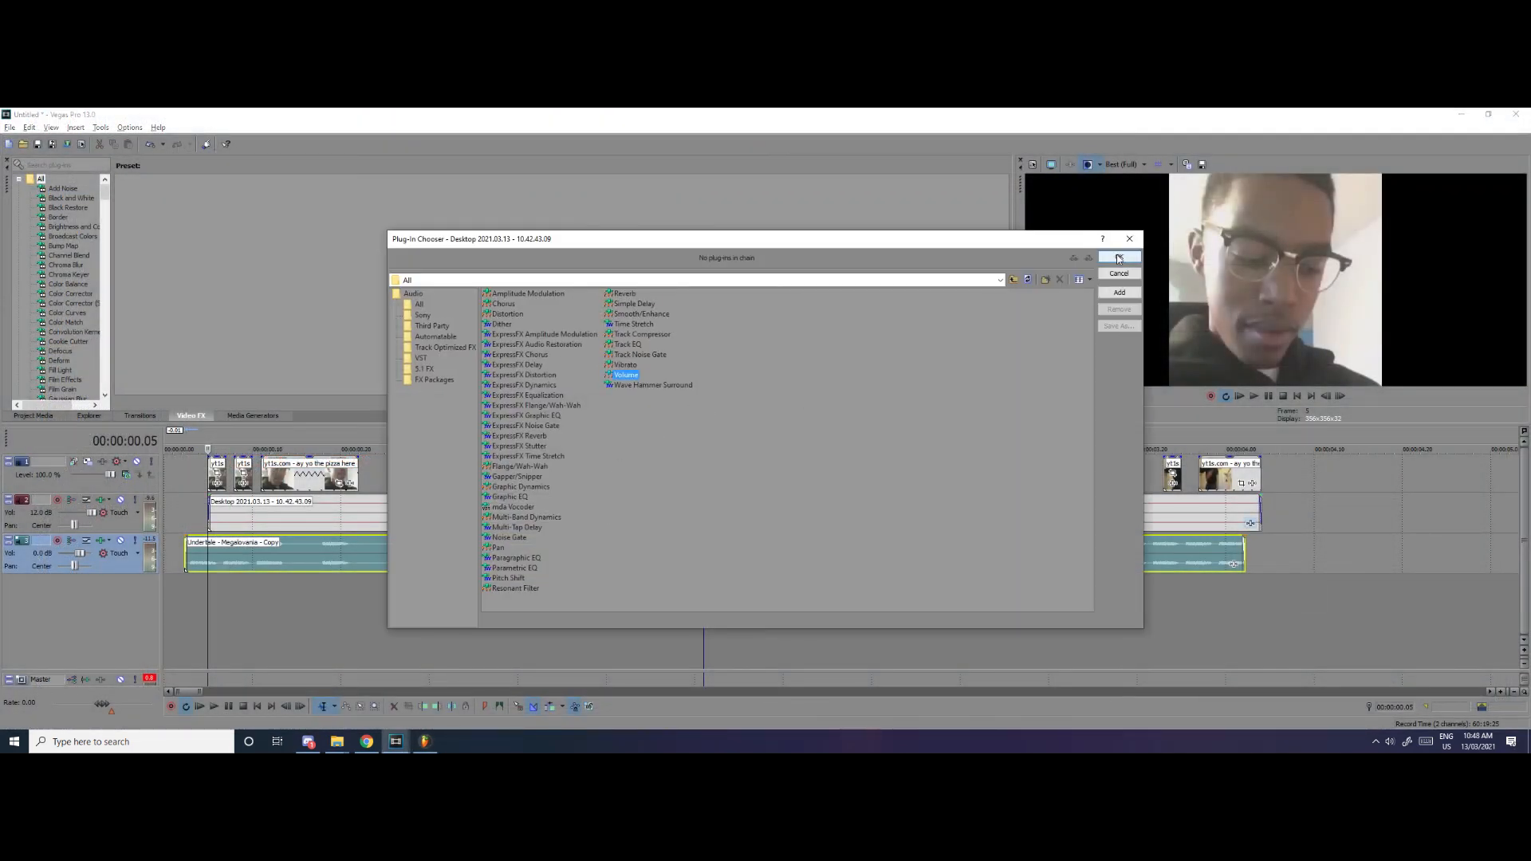
pyautogui.press('Return')
pyautogui.moveTo(504, 406); pyautogui.dragTo(669, 256)
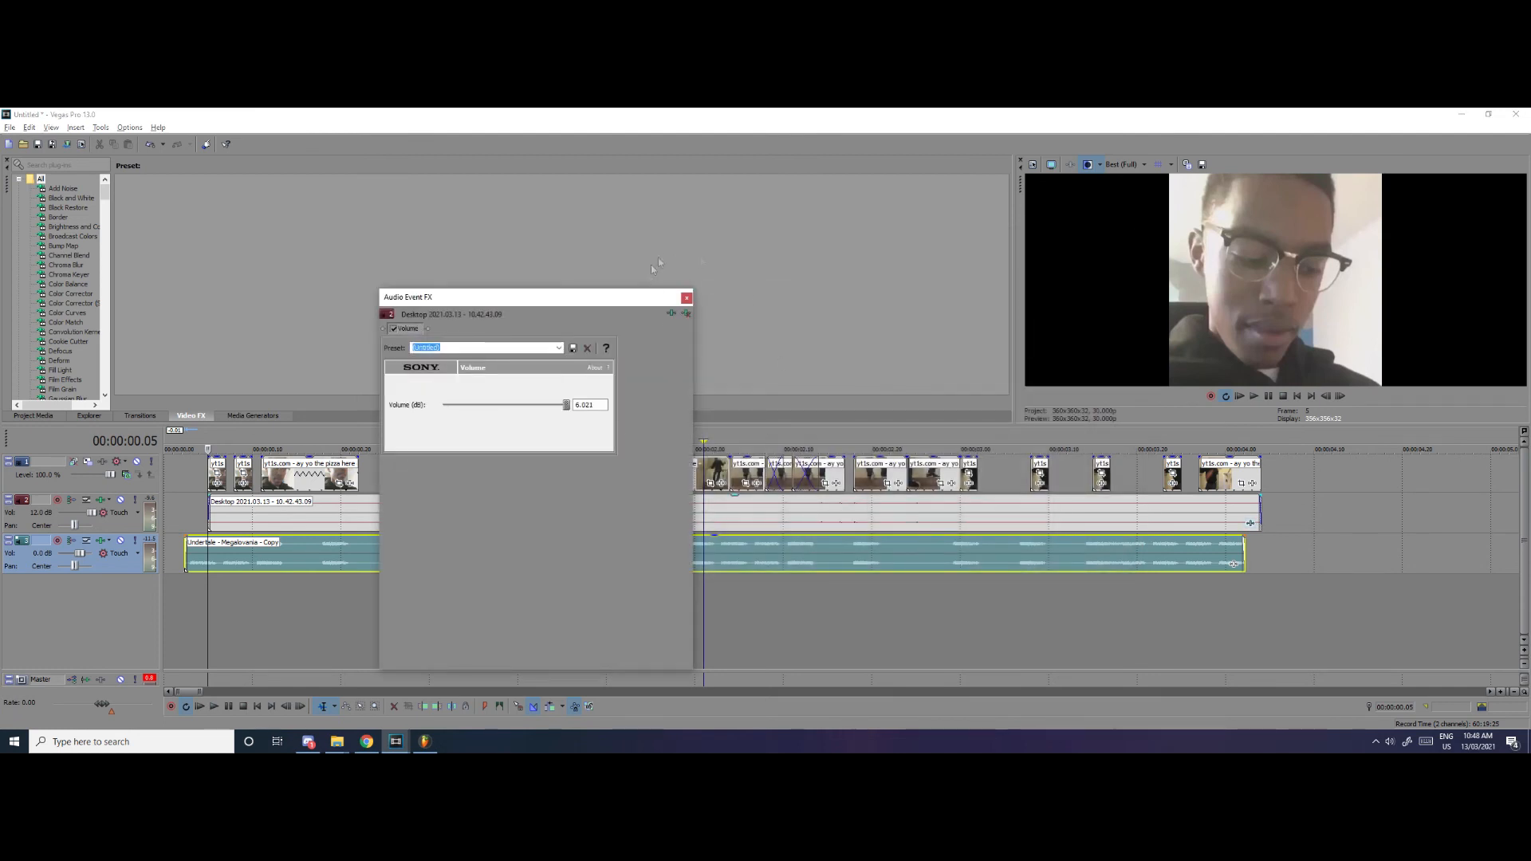
pyautogui.click(685, 298)
# Play the timeline to check sync, and shift the Undertale - Megalovania - Copy audio slightly later
pyautogui.press('space')
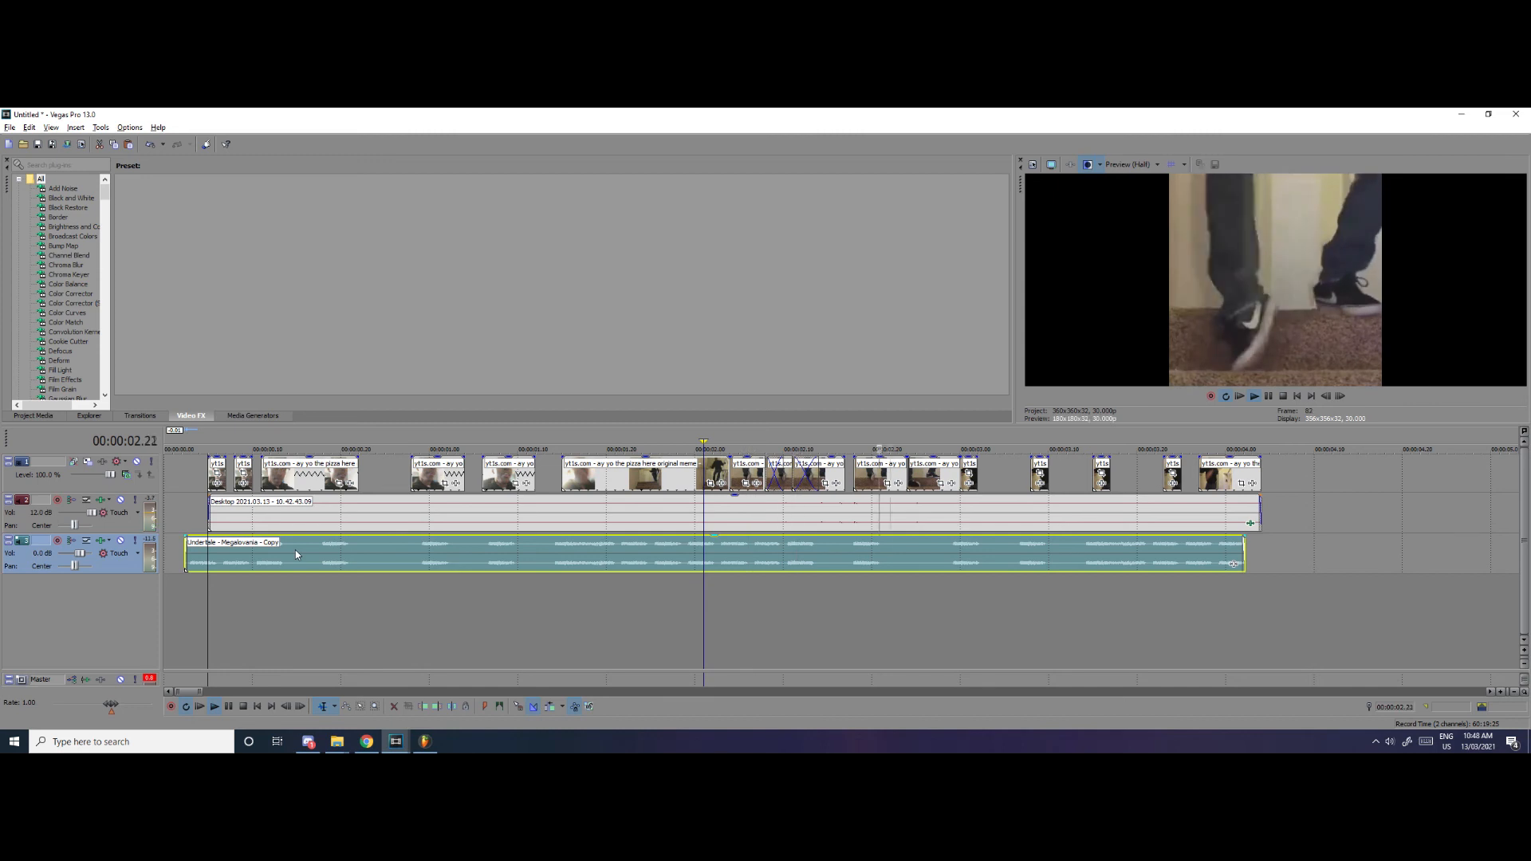
pyautogui.press('space')
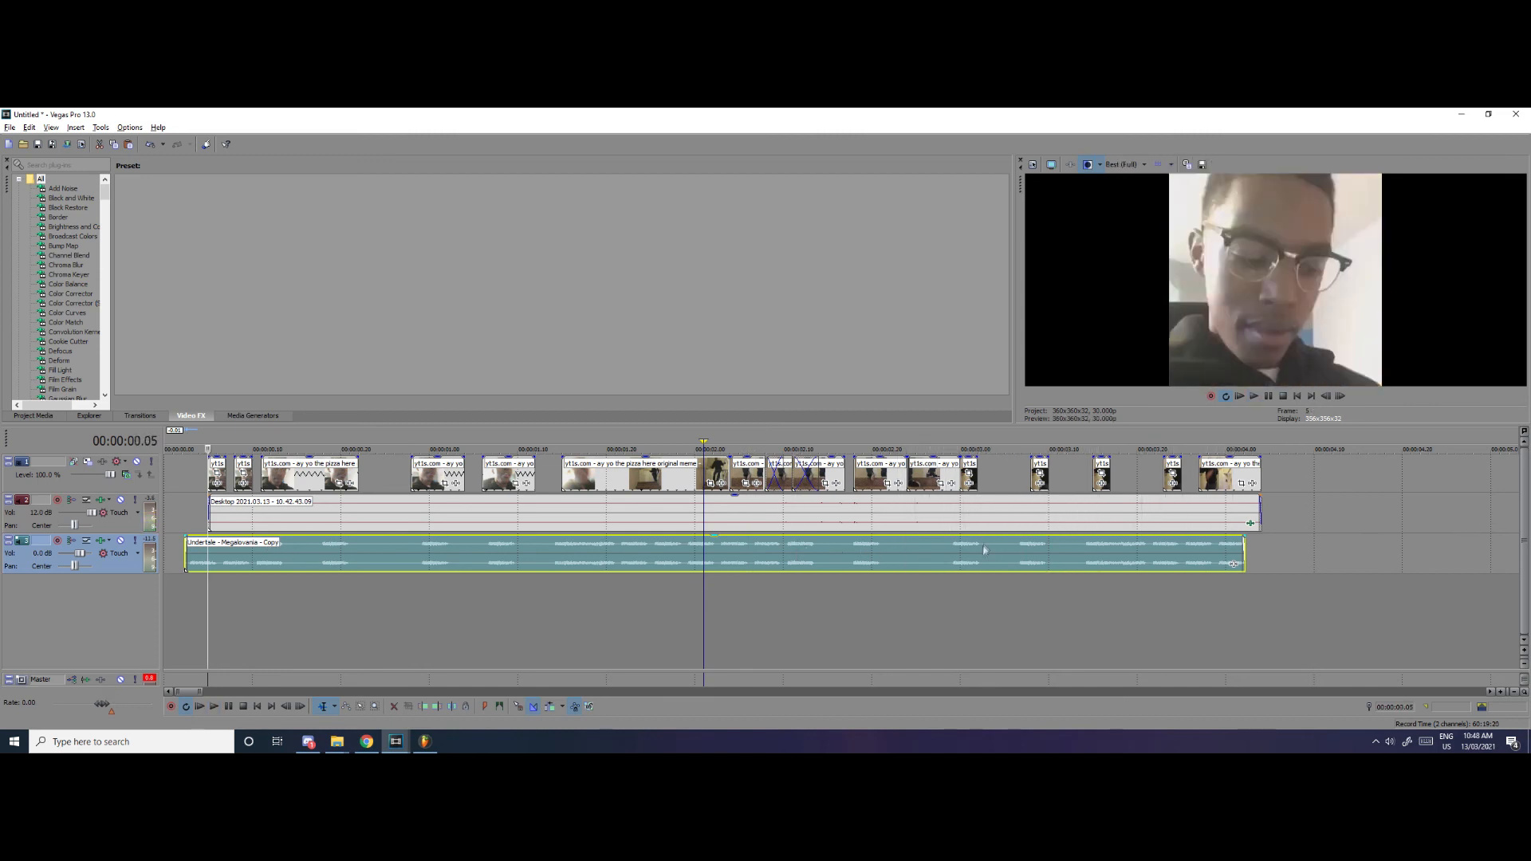
pyautogui.scroll(2, 161, 499)
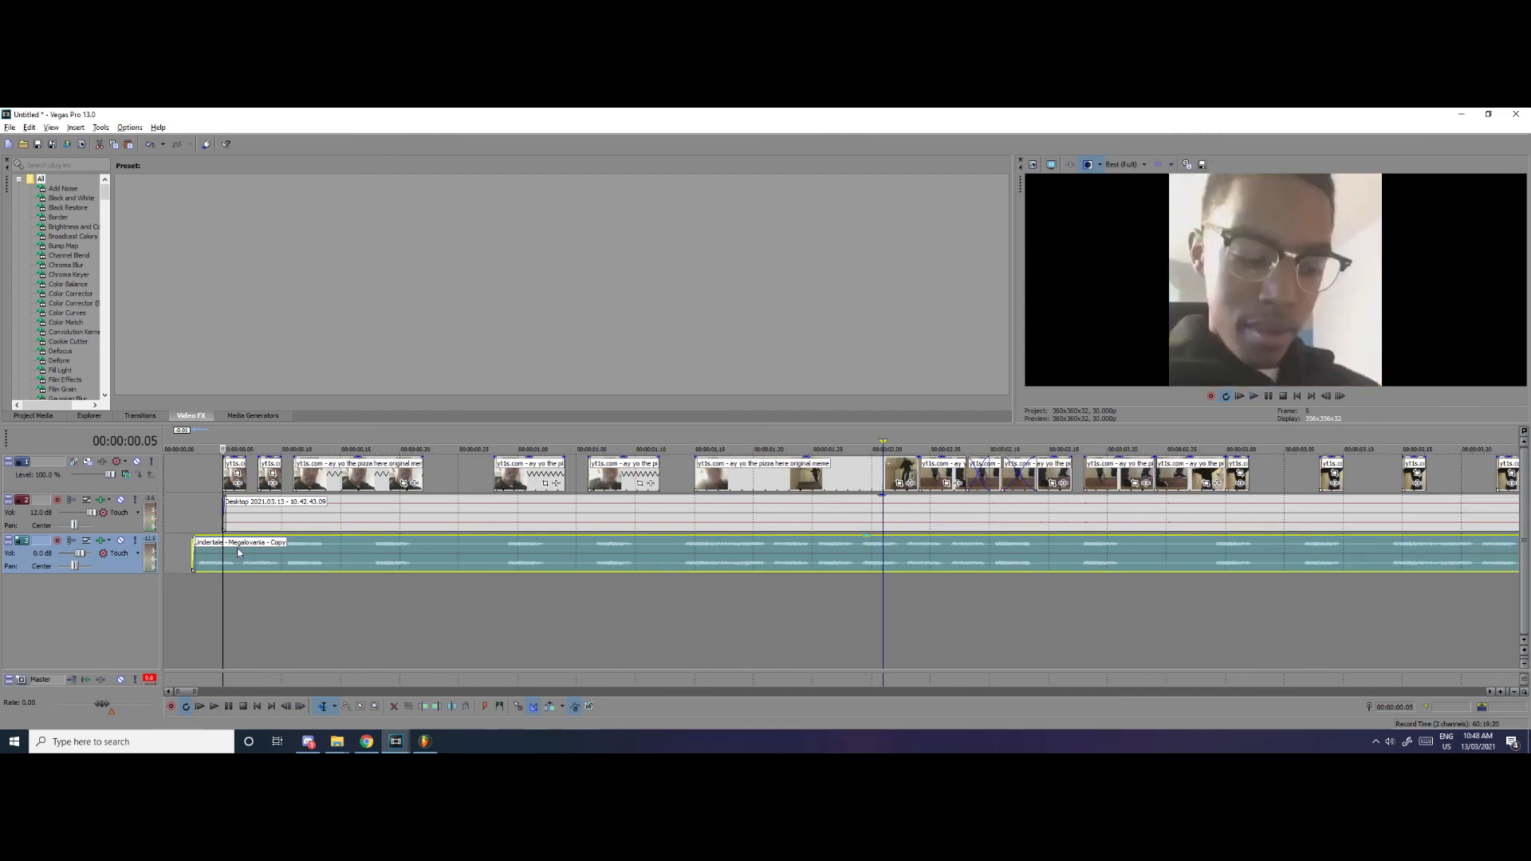
pyautogui.moveTo(245, 559); pyautogui.dragTo(241, 558)
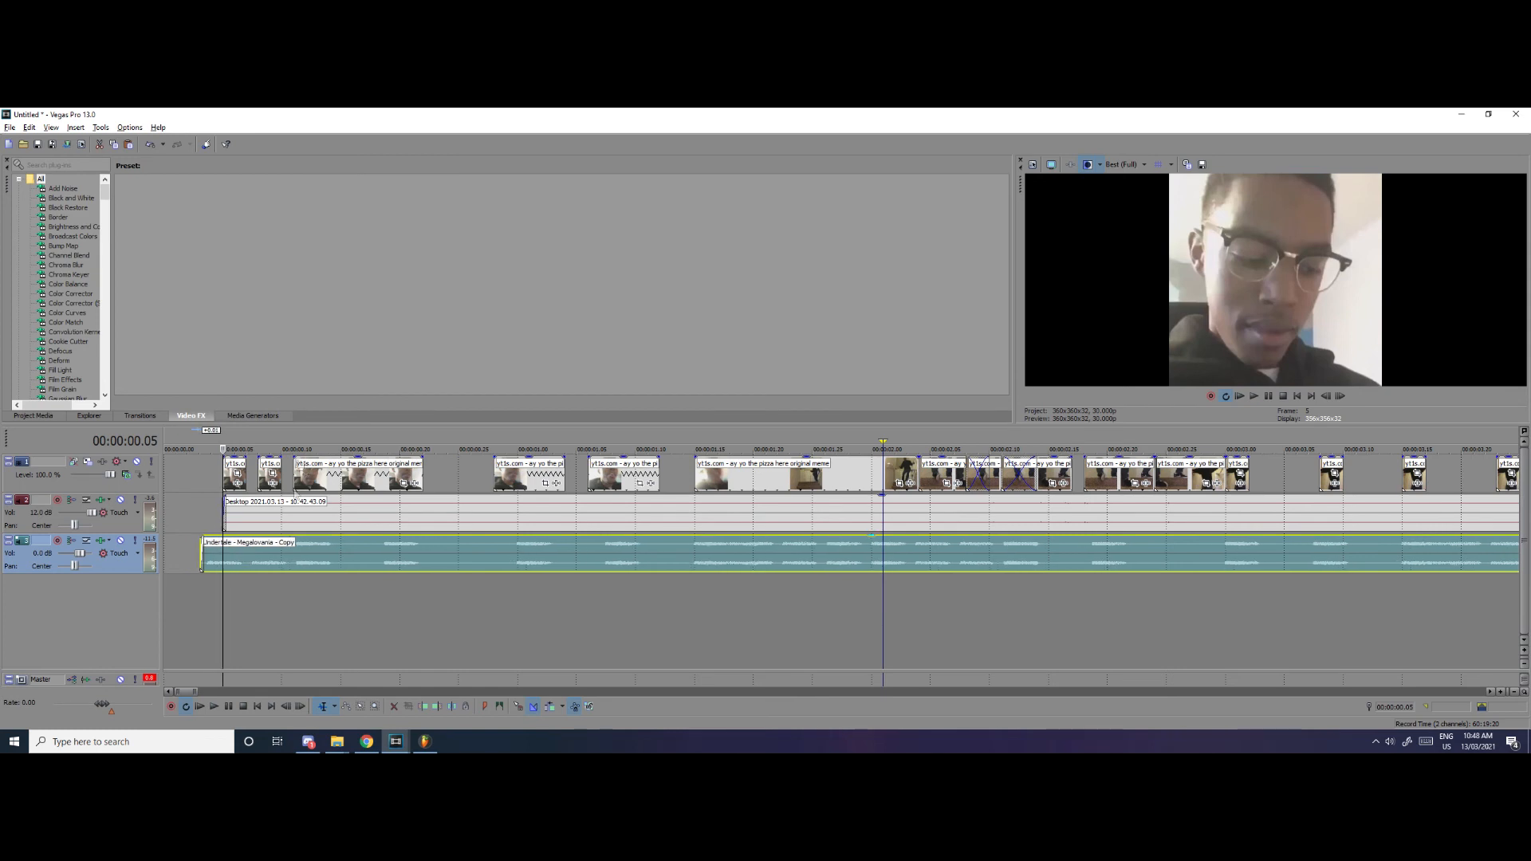
# Split the Desktop 2021.03.13 audio at 00:00:00.07, around the second video clip, at 00:00:00.14, 00:00:00.22, 00:00:01.04 and at the fifth video clip's end
pyautogui.click(245, 512)
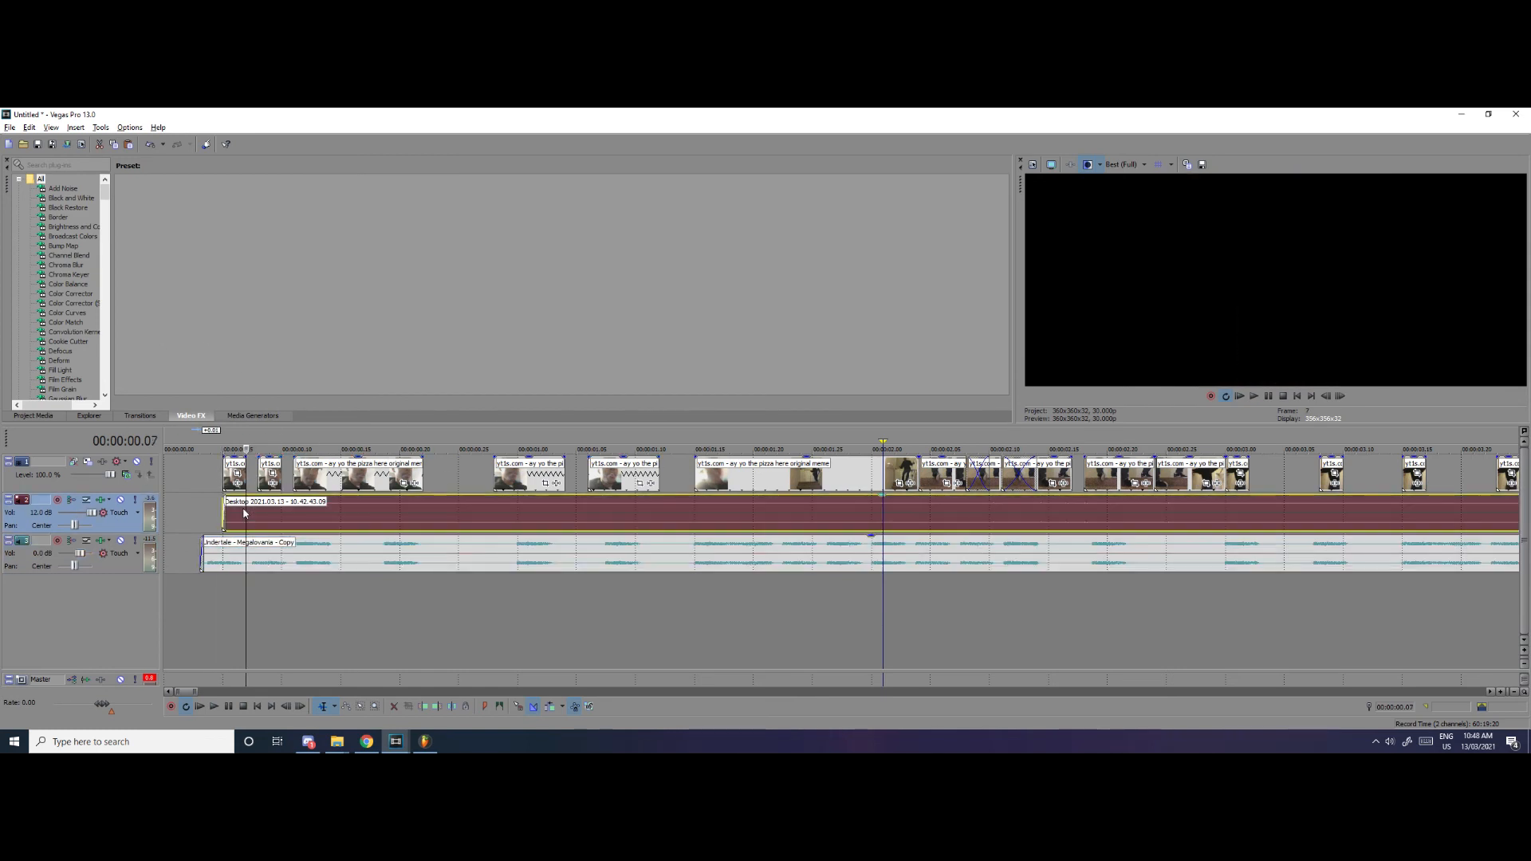
pyautogui.press('s')
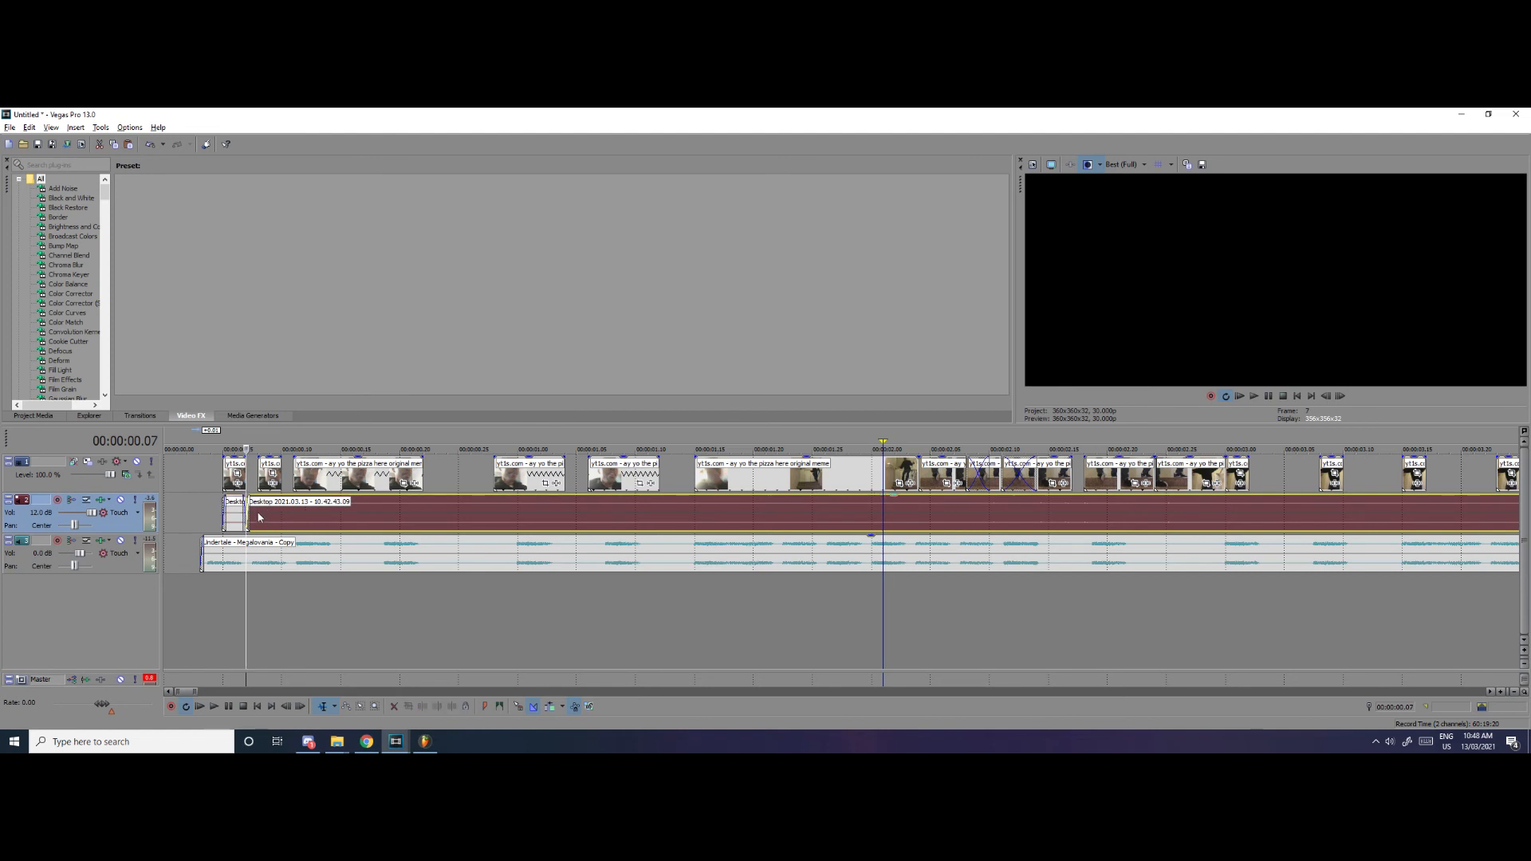
pyautogui.click(258, 513)
pyautogui.press('s')
pyautogui.click(282, 518)
pyautogui.press('s')
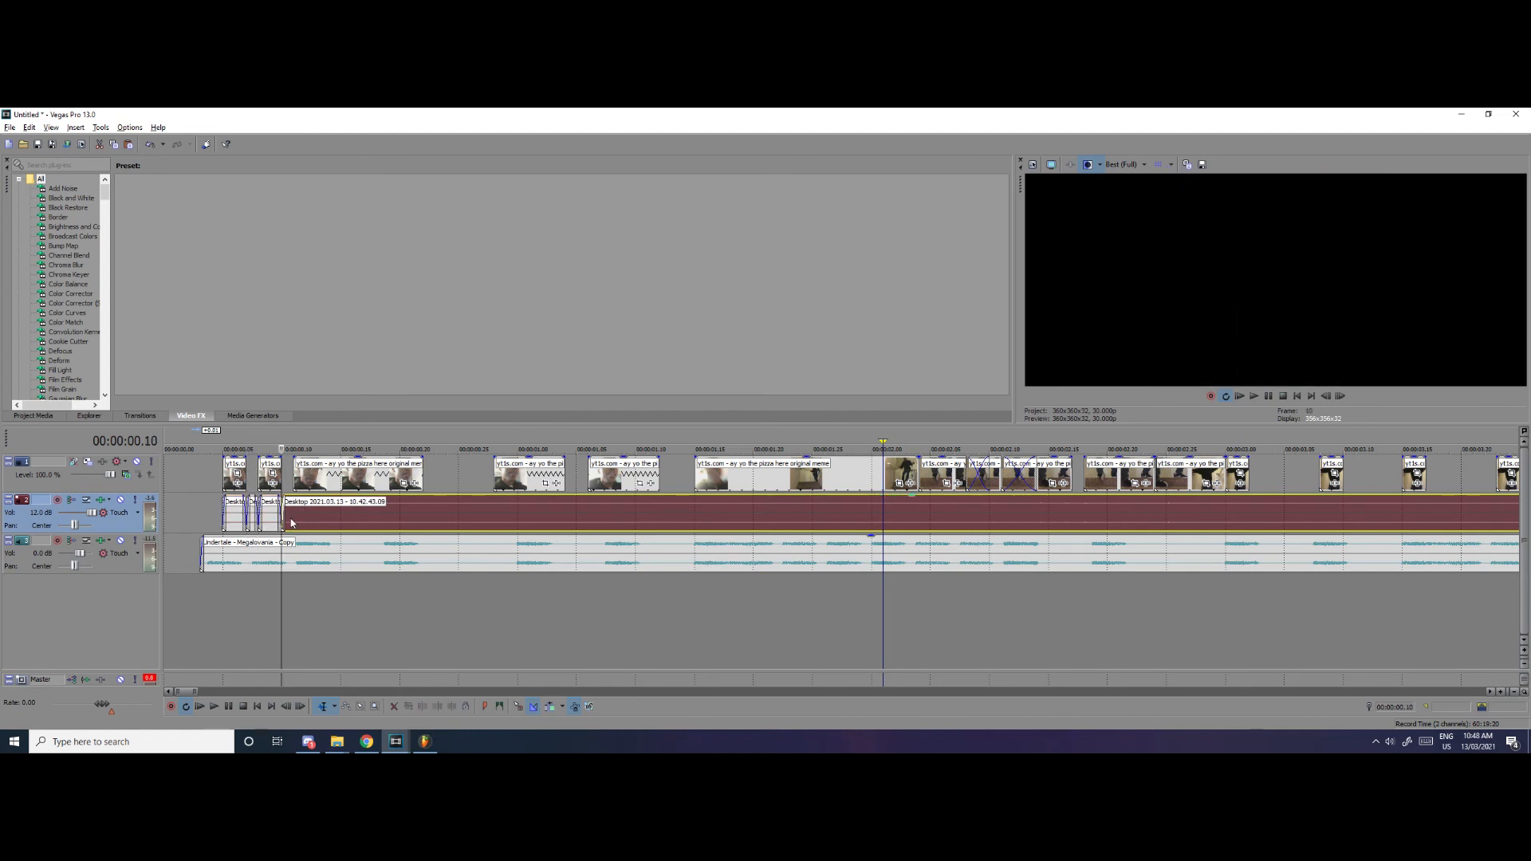
pyautogui.click(330, 522)
pyautogui.press('s')
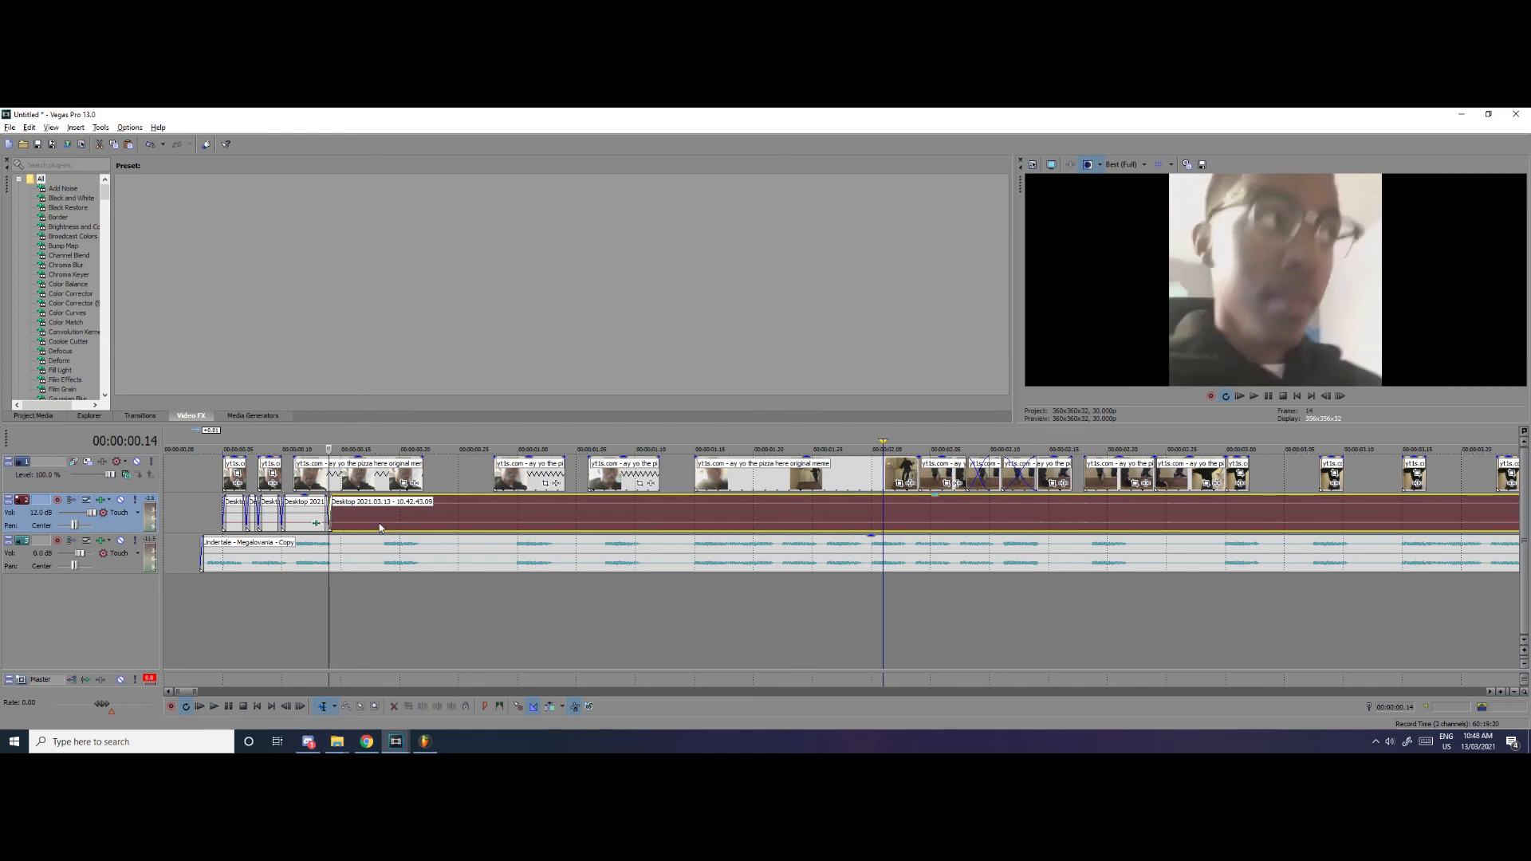
pyautogui.click(423, 525)
pyautogui.press('s')
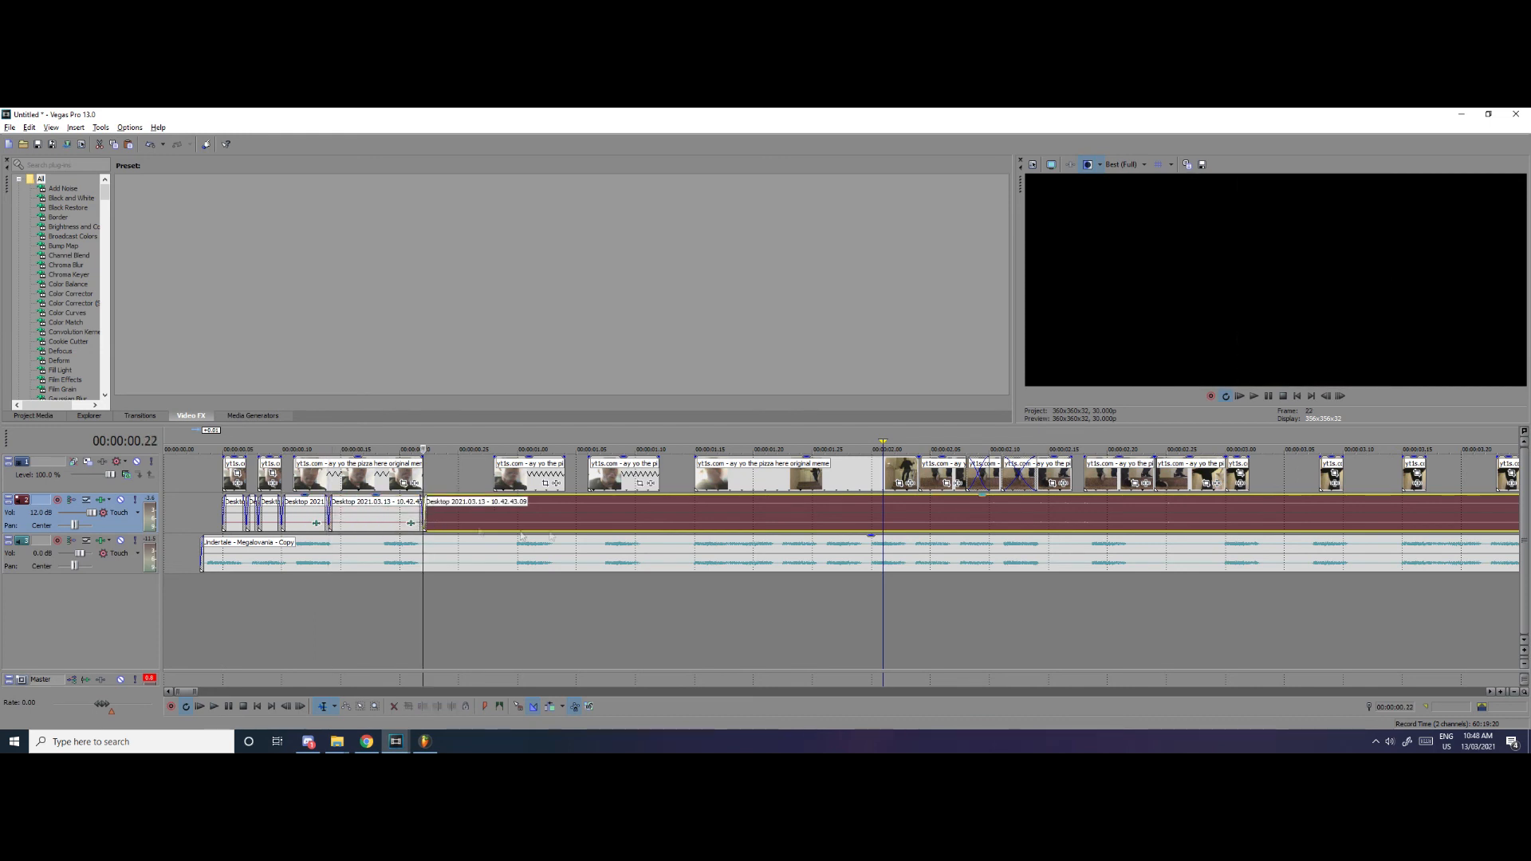
pyautogui.click(566, 526)
pyautogui.press('s')
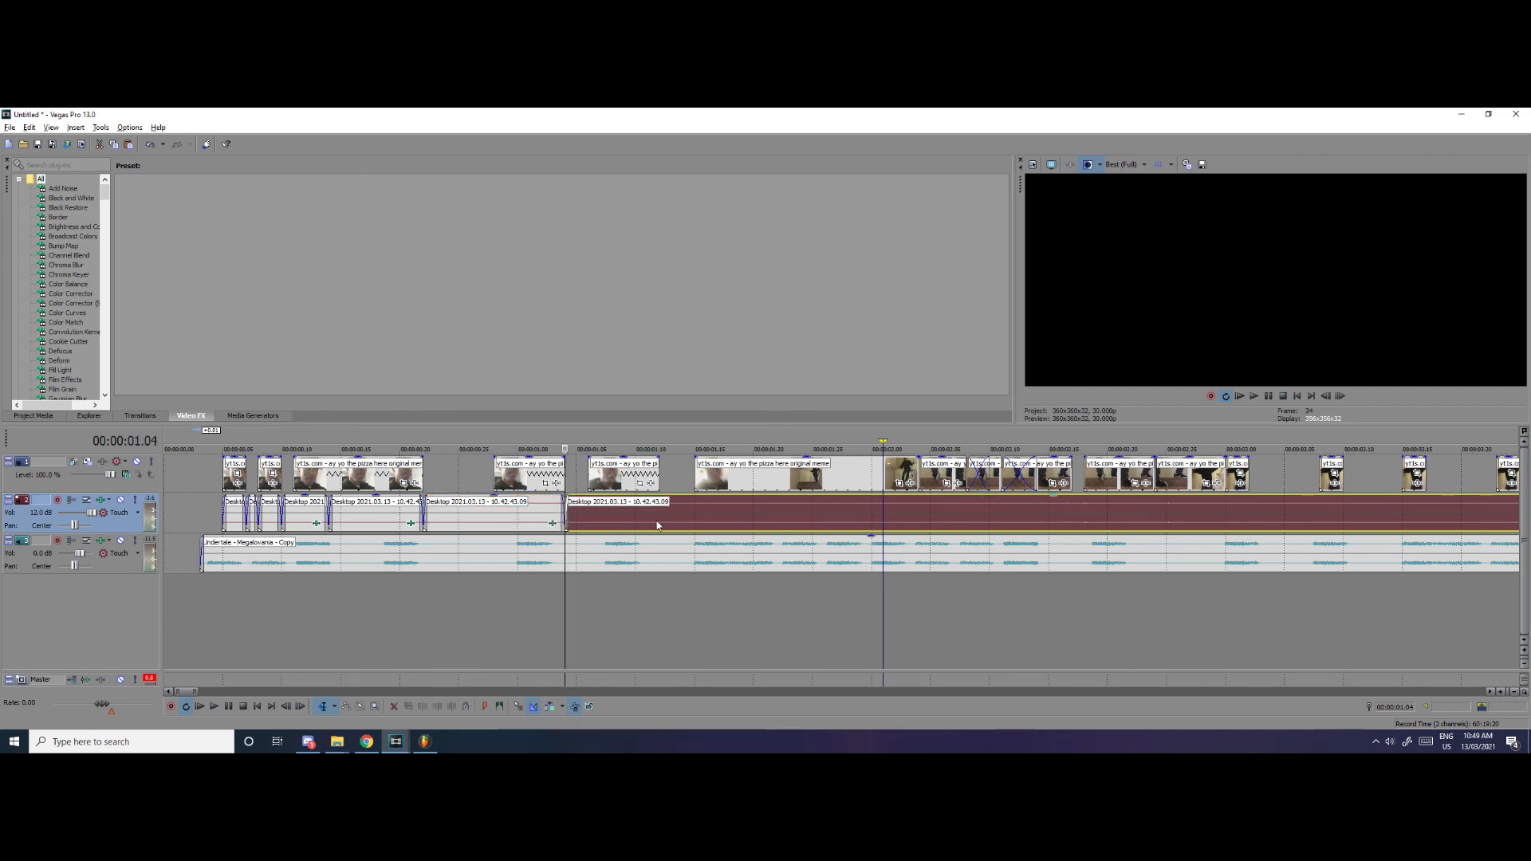
pyautogui.click(659, 524)
pyautogui.press('s')
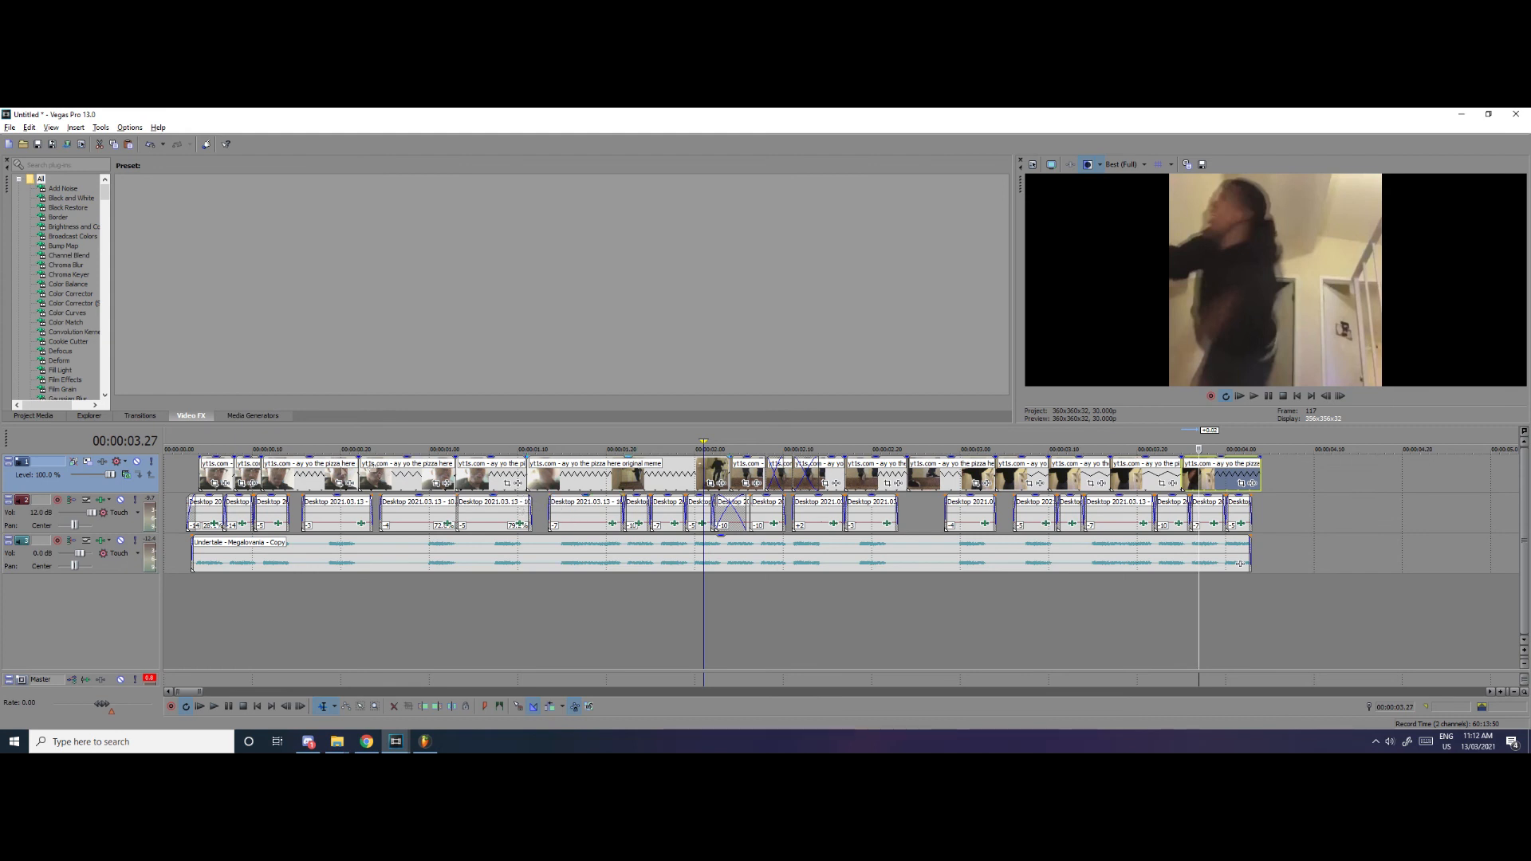
# Loop playback over the sixth Desktop 2021.03.13 audio clip to check its sound, and select that clip
pyautogui.click(199, 440)
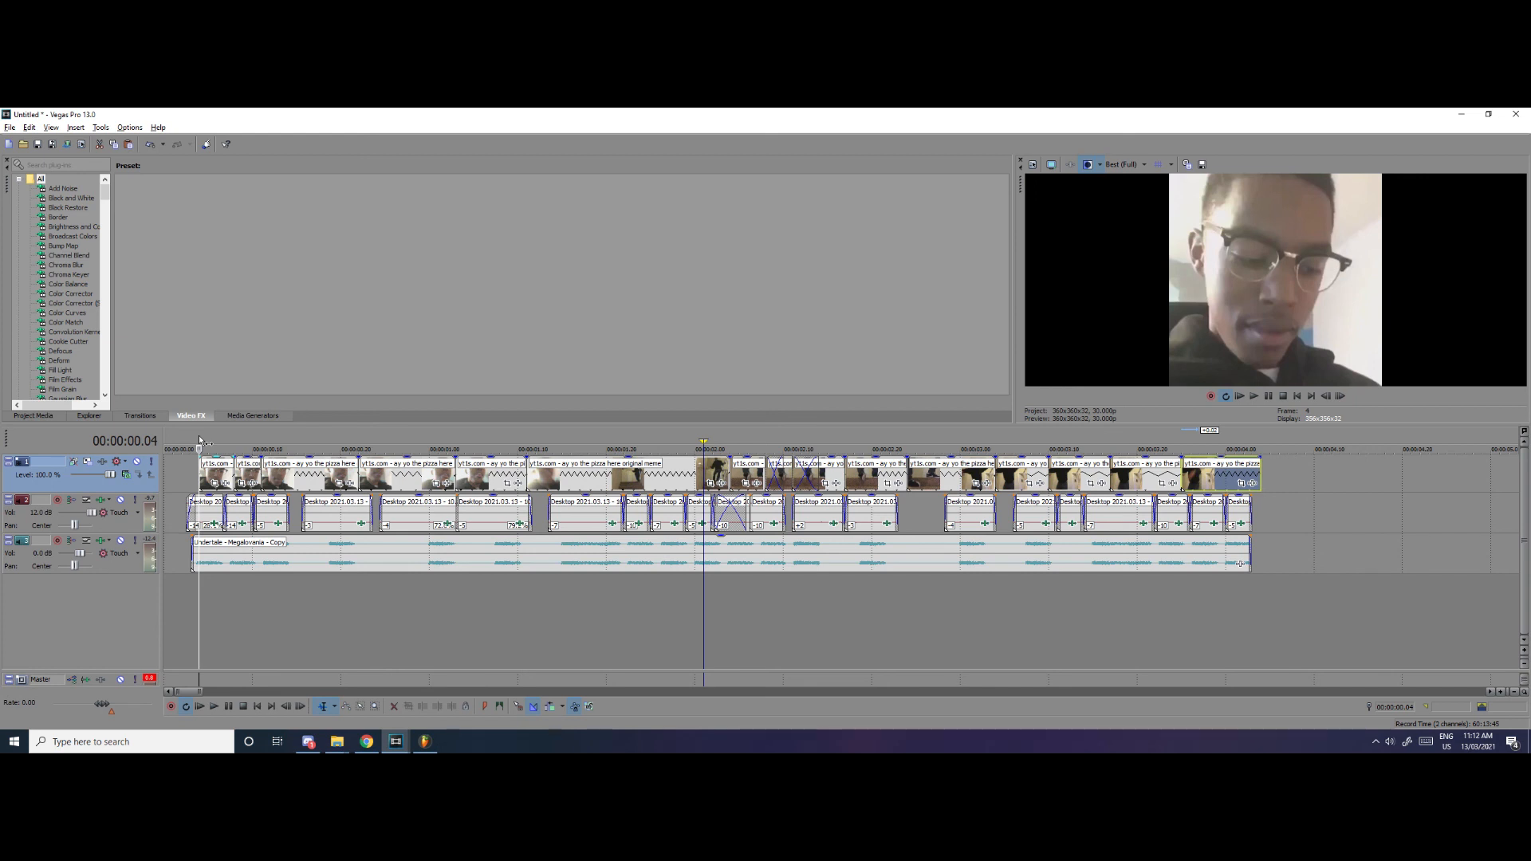
pyautogui.moveTo(447, 444); pyautogui.dragTo(534, 444)
pyautogui.press('space')
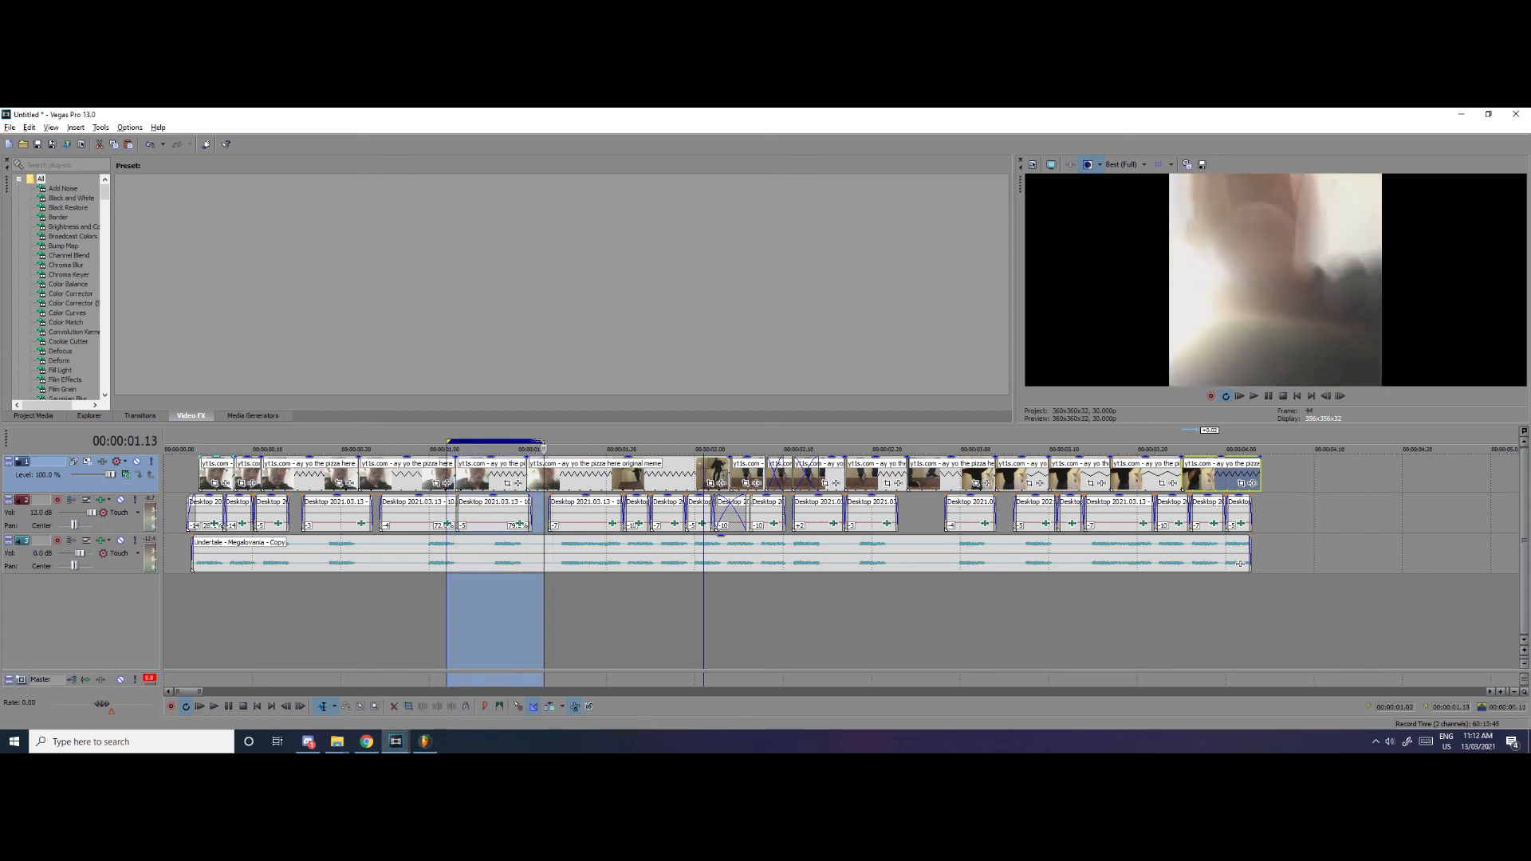
pyautogui.click(483, 514)
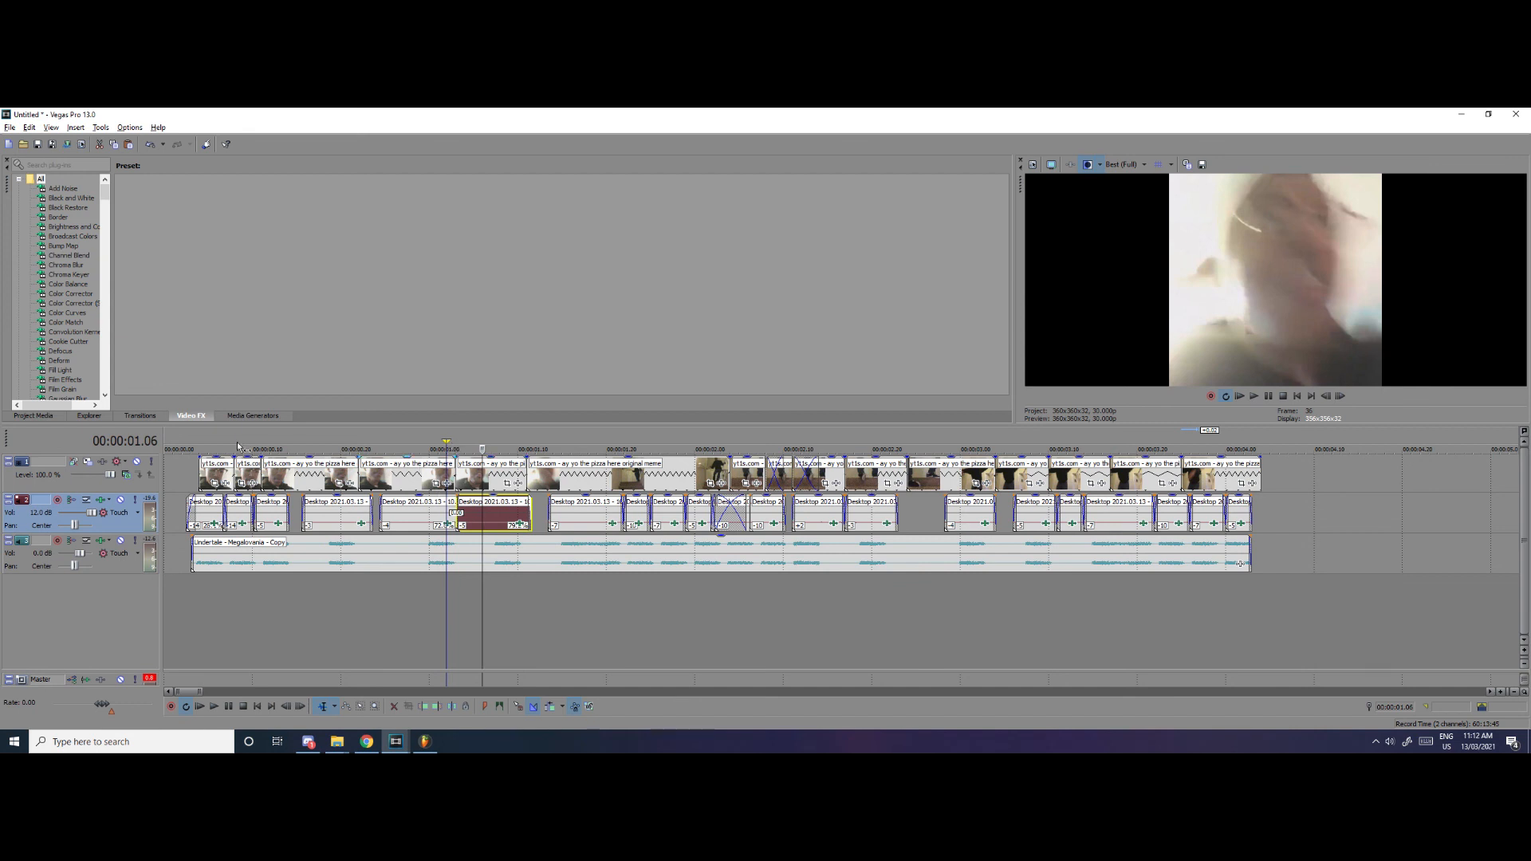
# Check several points on the timeline, and play the full sequence from 00:00:00.04 together with the Undertale - Megalovania - Copy audio
pyautogui.click(191, 446)
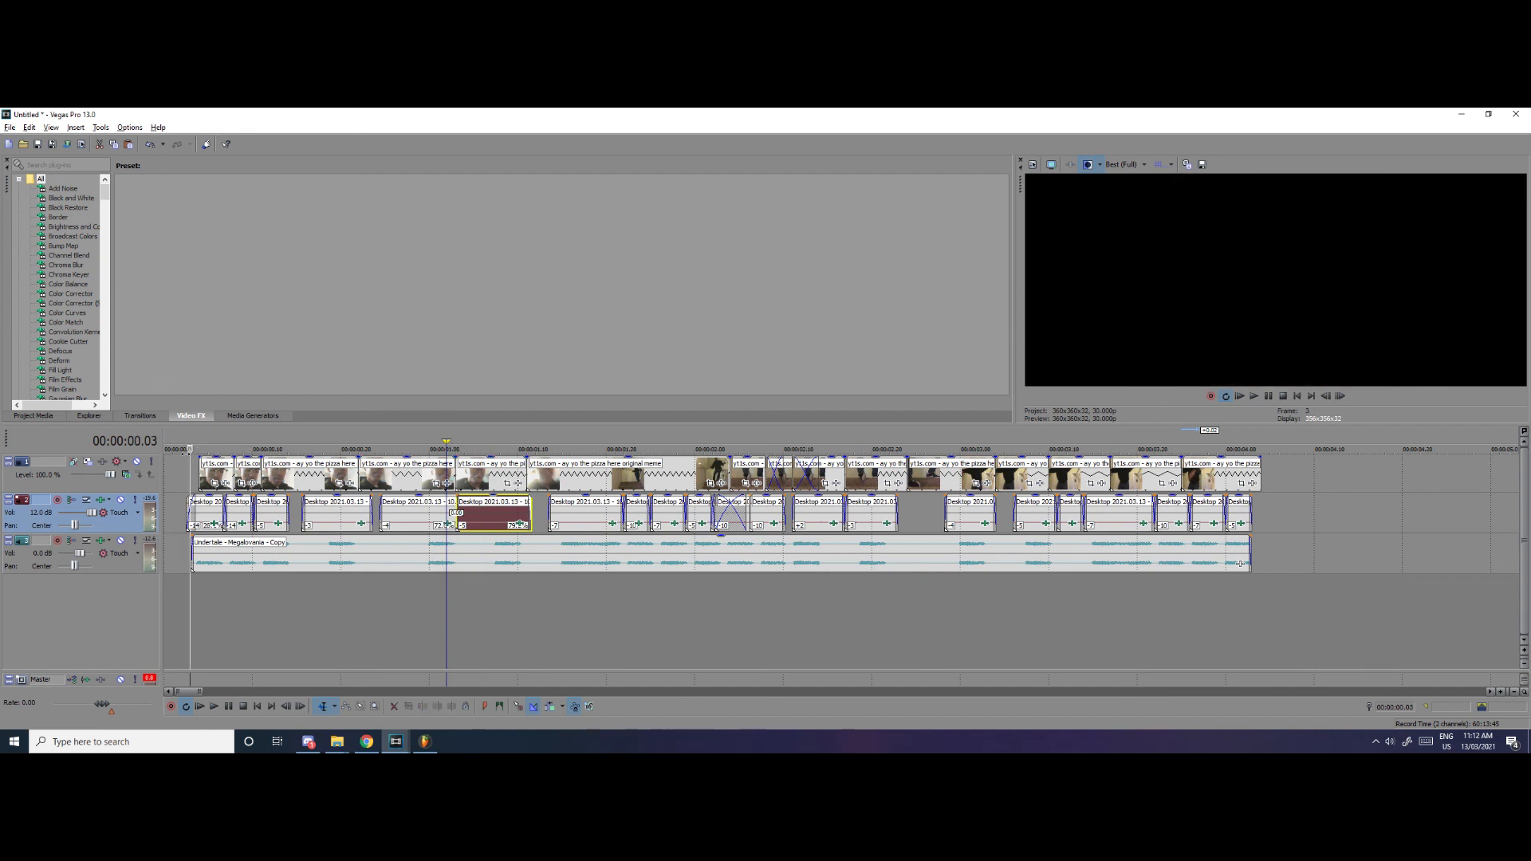
pyautogui.click(268, 447)
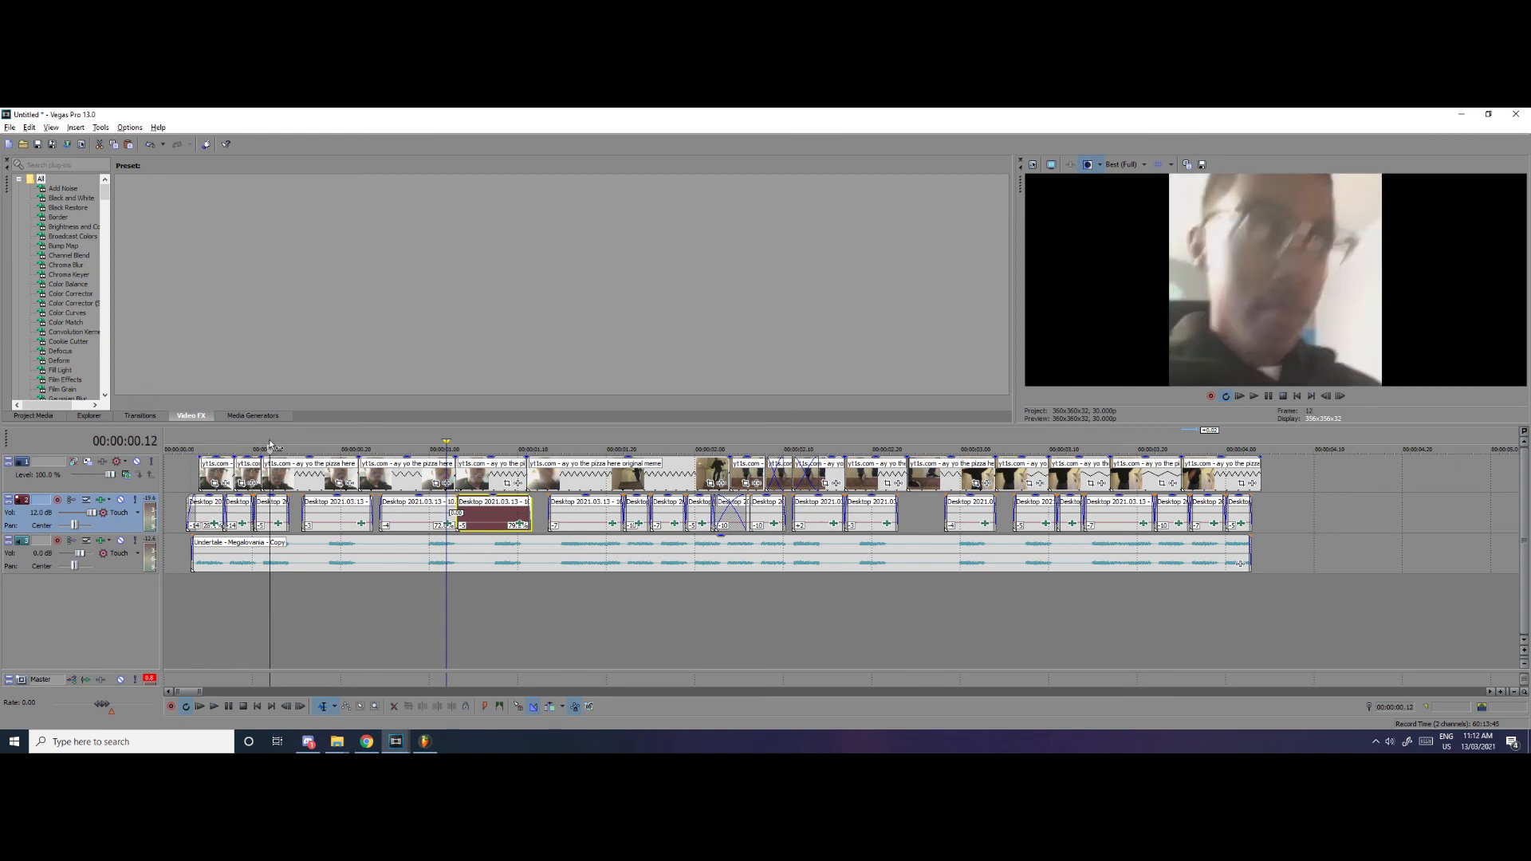
pyautogui.click(810, 441)
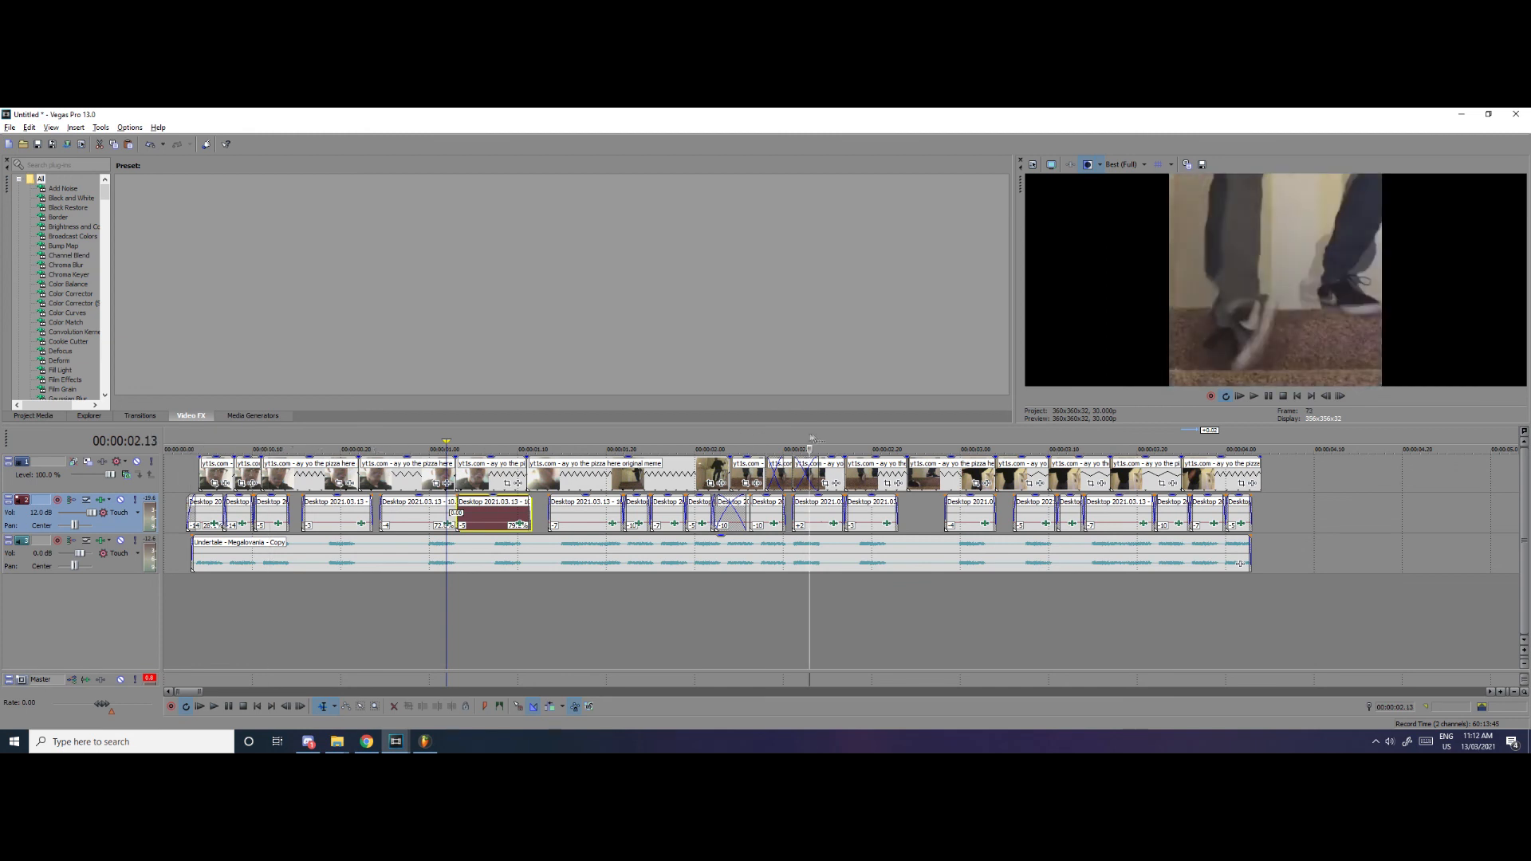
pyautogui.click(862, 441)
pyautogui.click(199, 448)
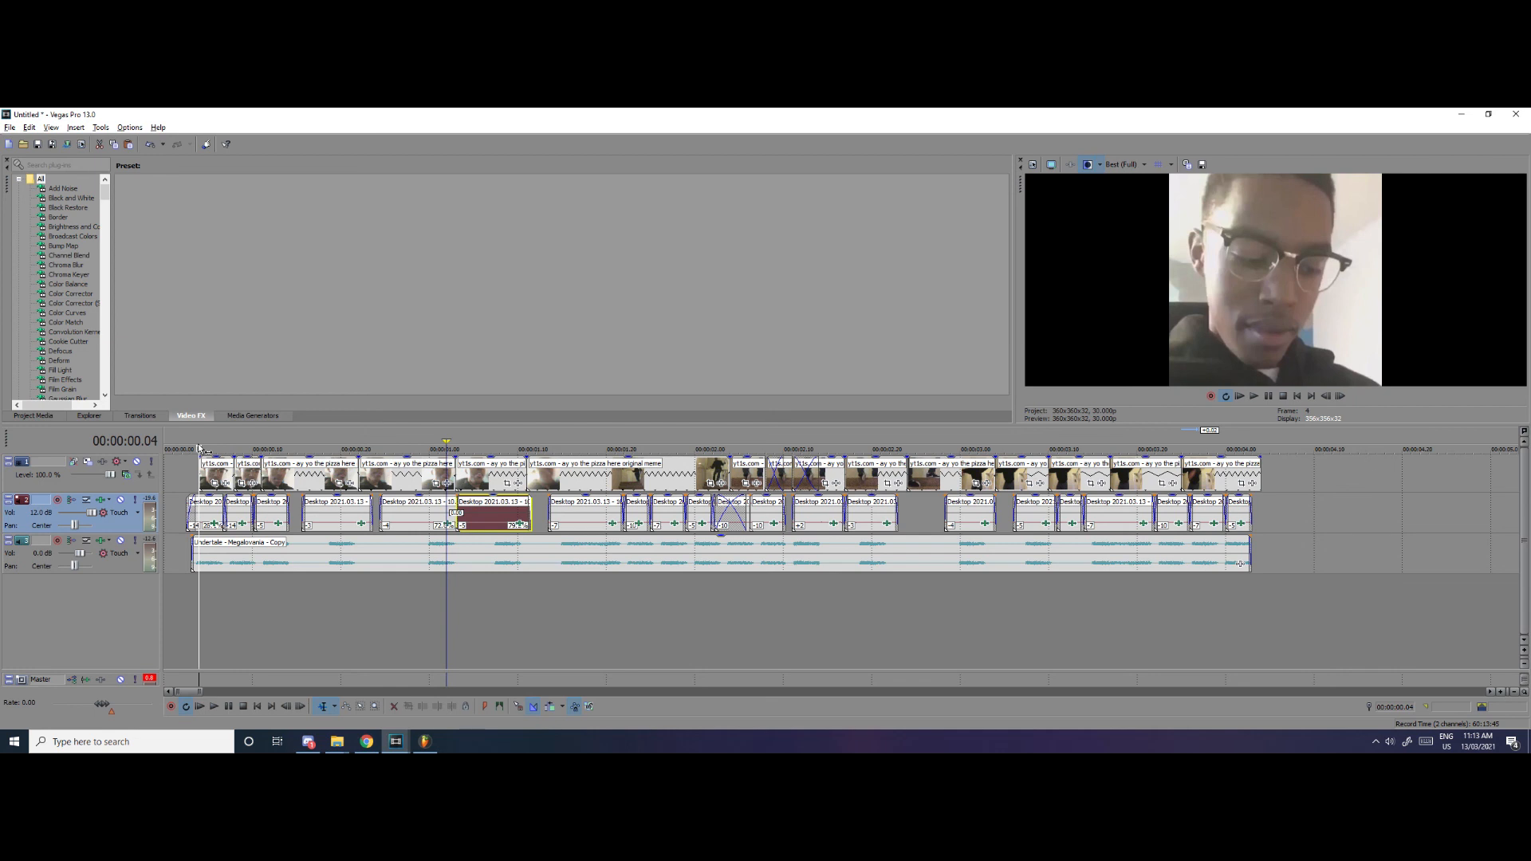
pyautogui.press('space')
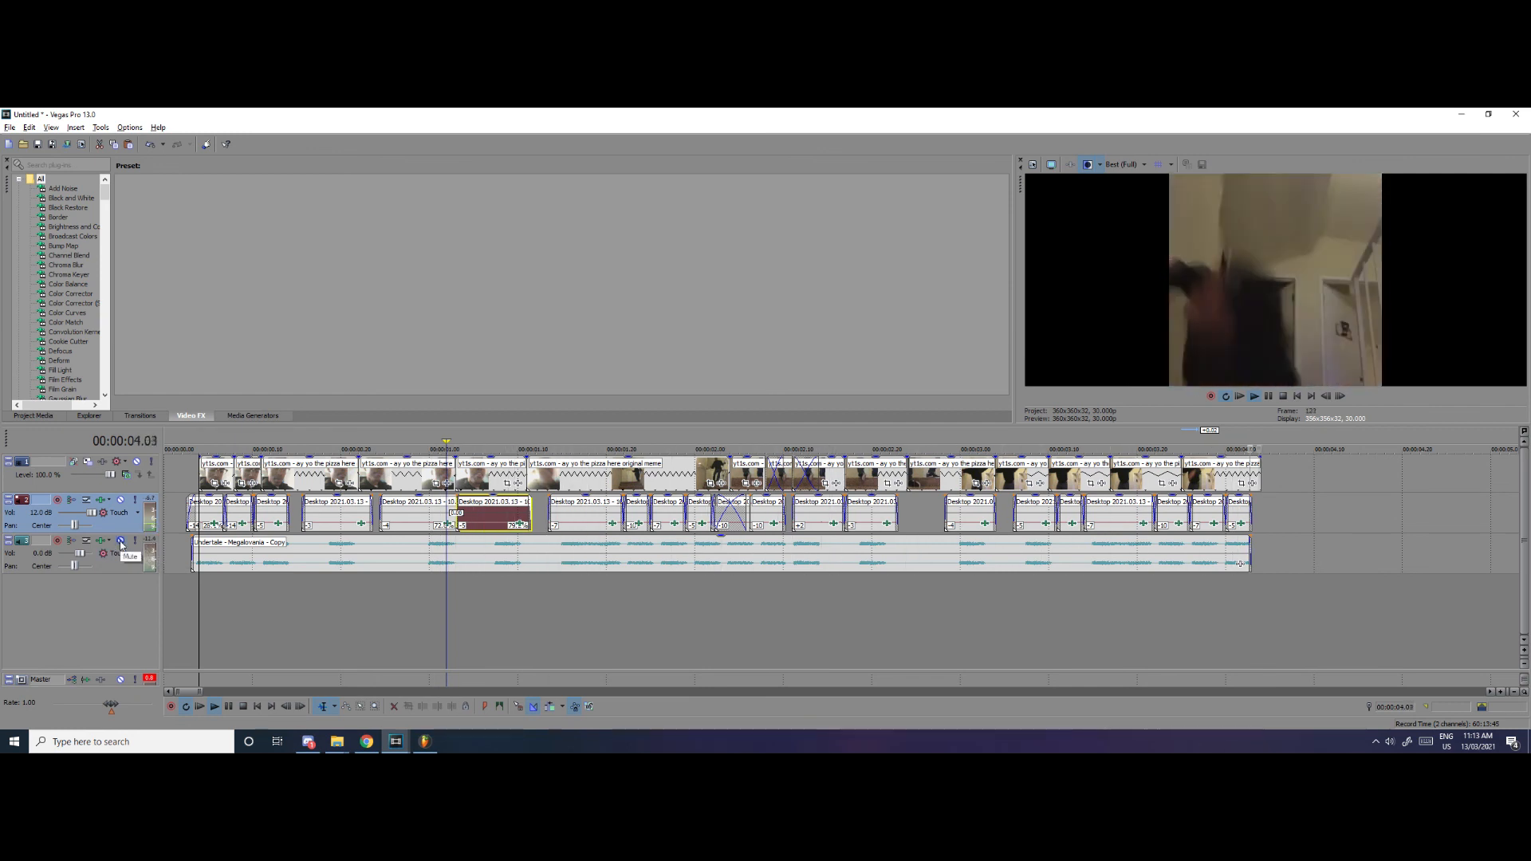
# Mute the Undertale - Megalovania - Copy track and replay the sequence from 00:00:00.04 with only the sample audio
pyautogui.click(121, 542)
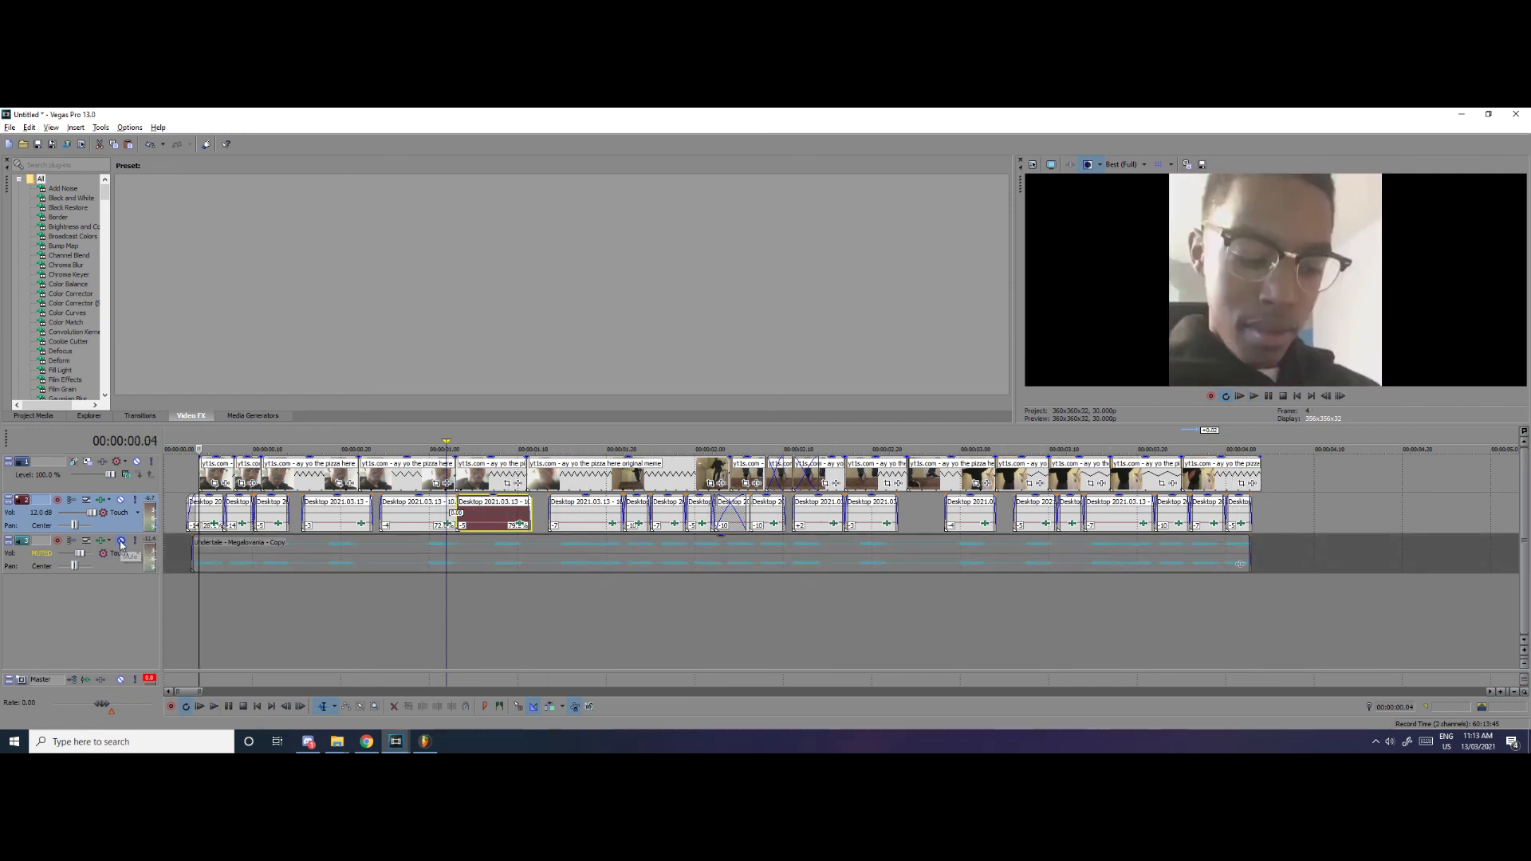
pyautogui.press('space')
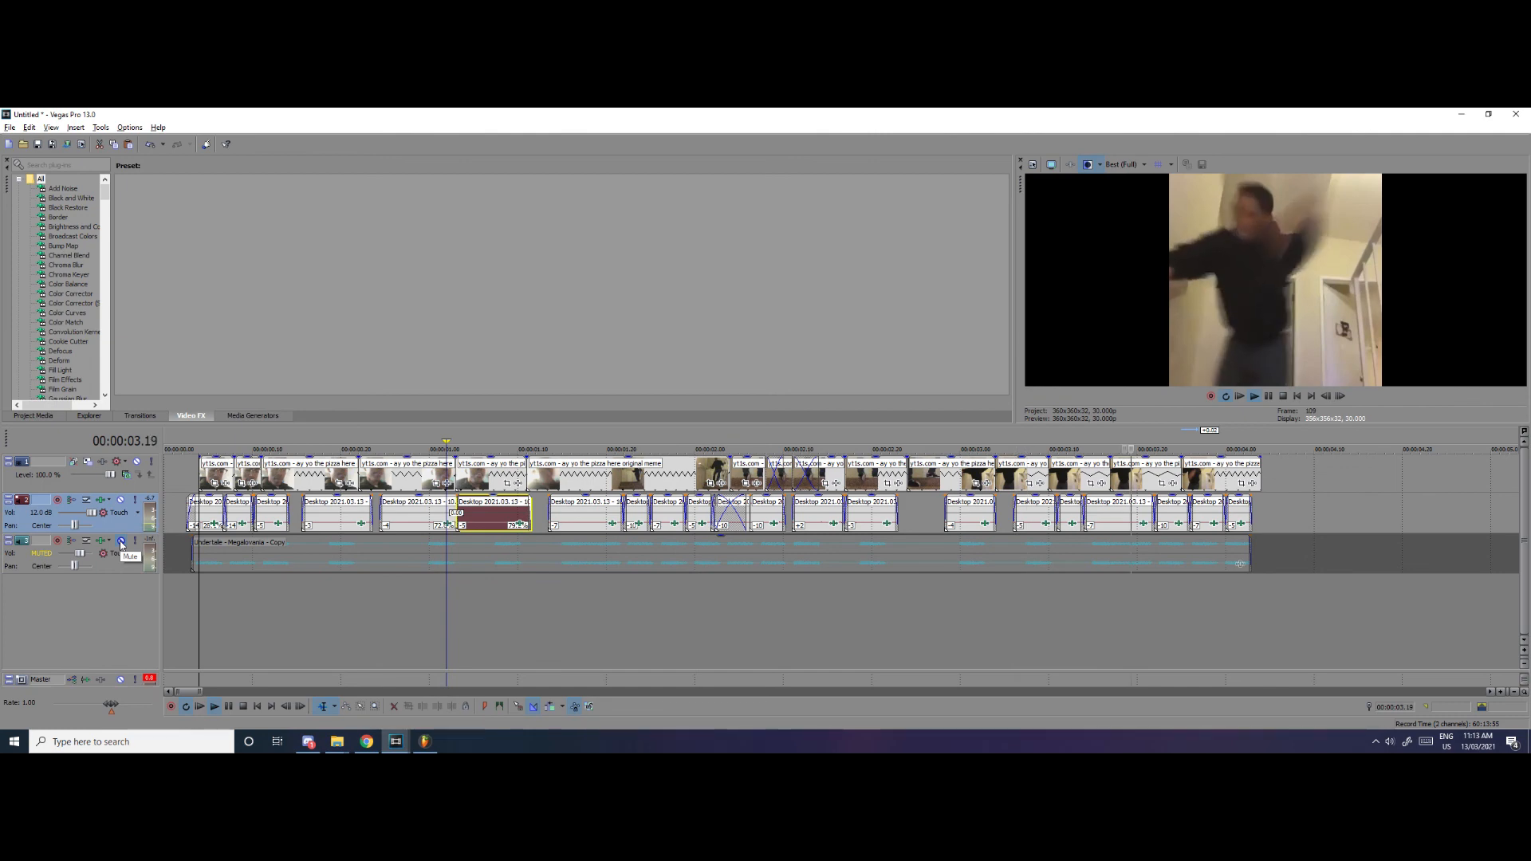
pyautogui.press('space')
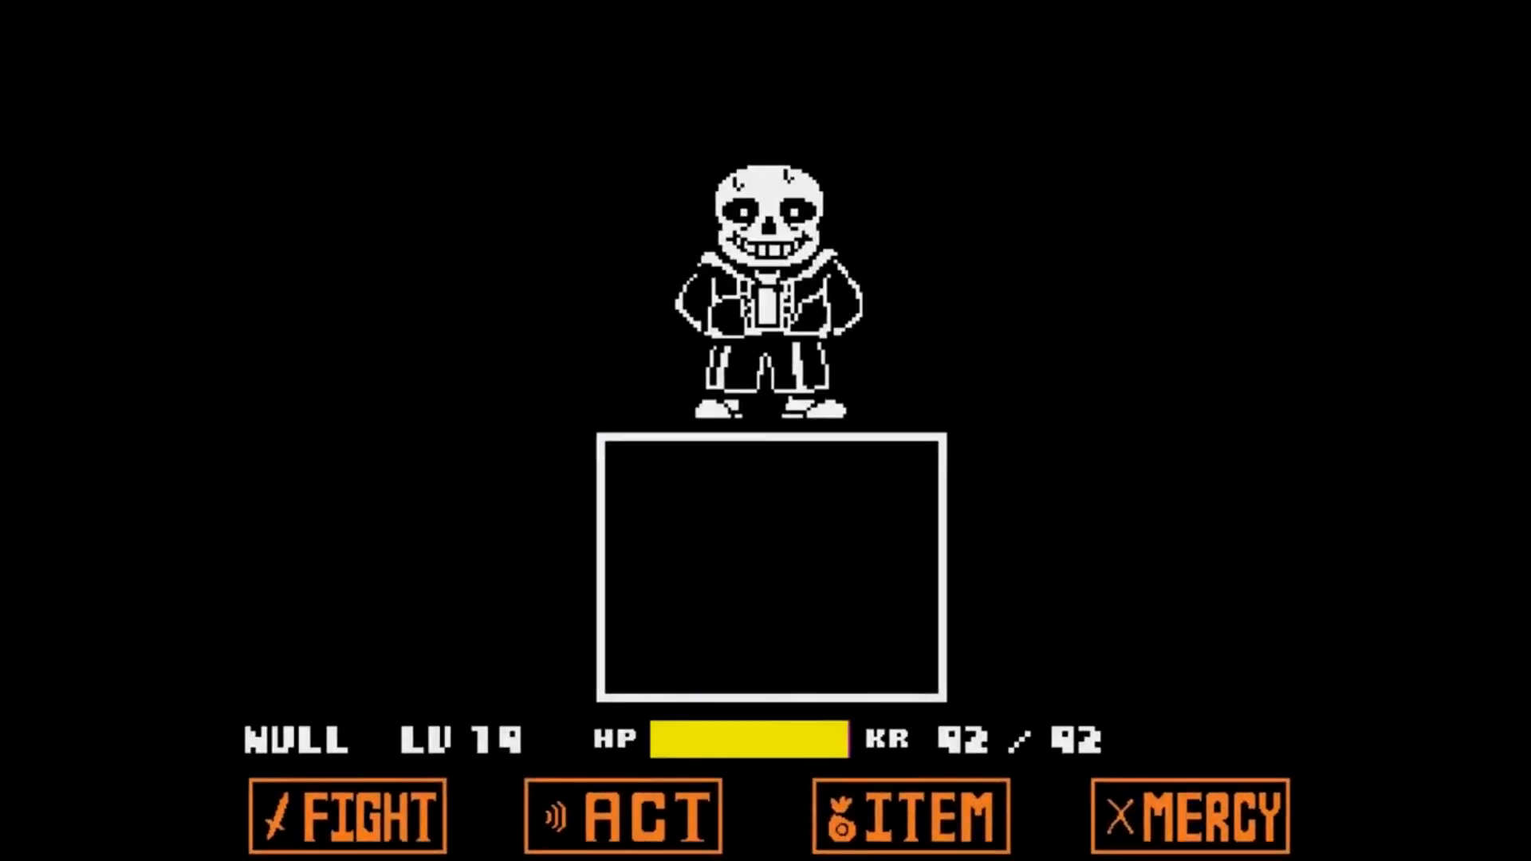
pyautogui.press('z')
pyautogui.press('z')
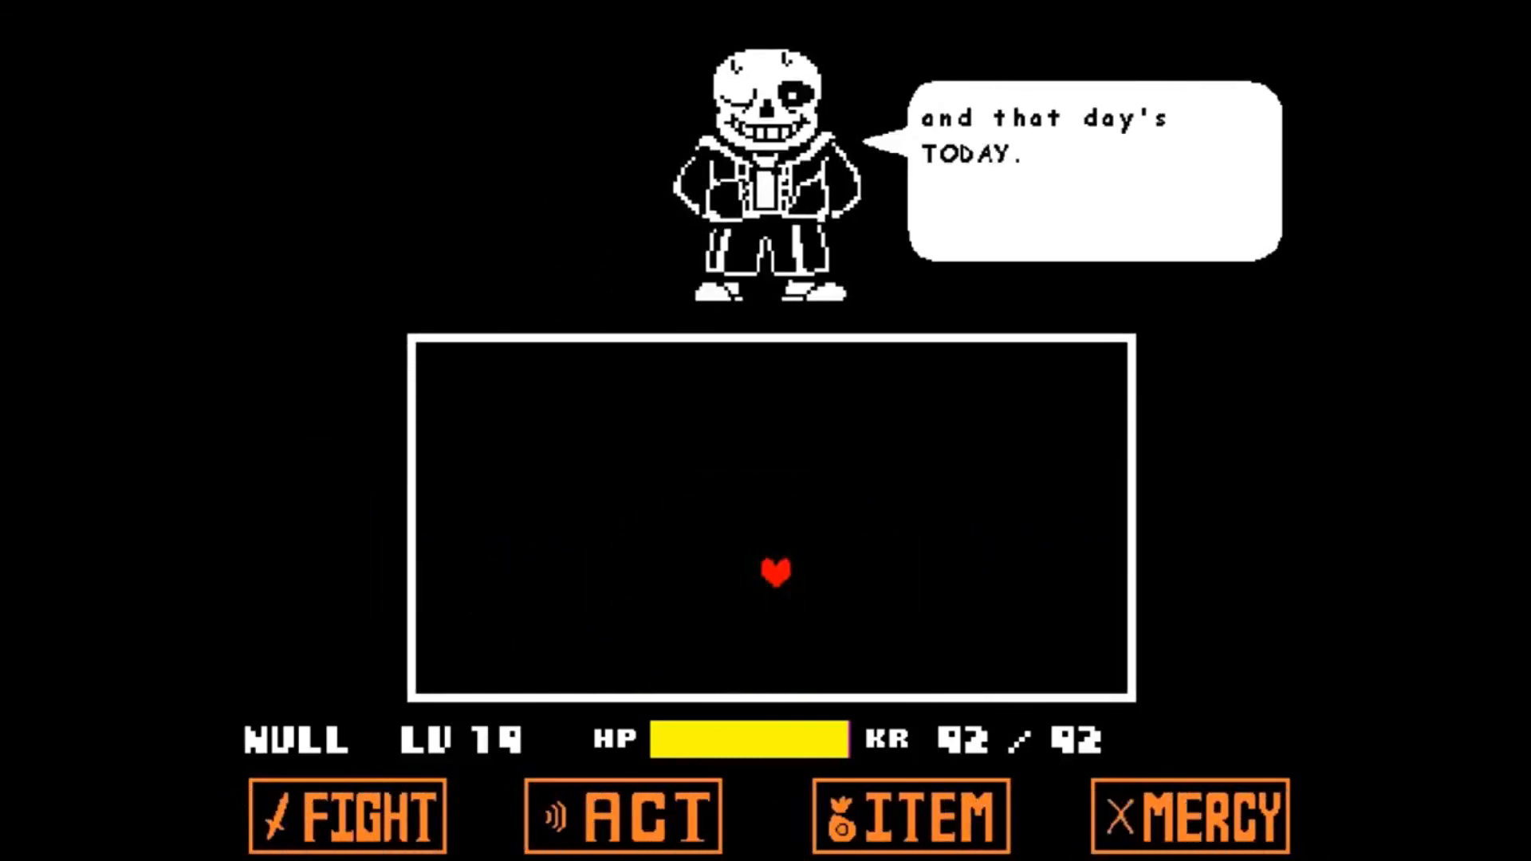
pyautogui.press('z')
pyautogui.press('Left')
pyautogui.press('Up')
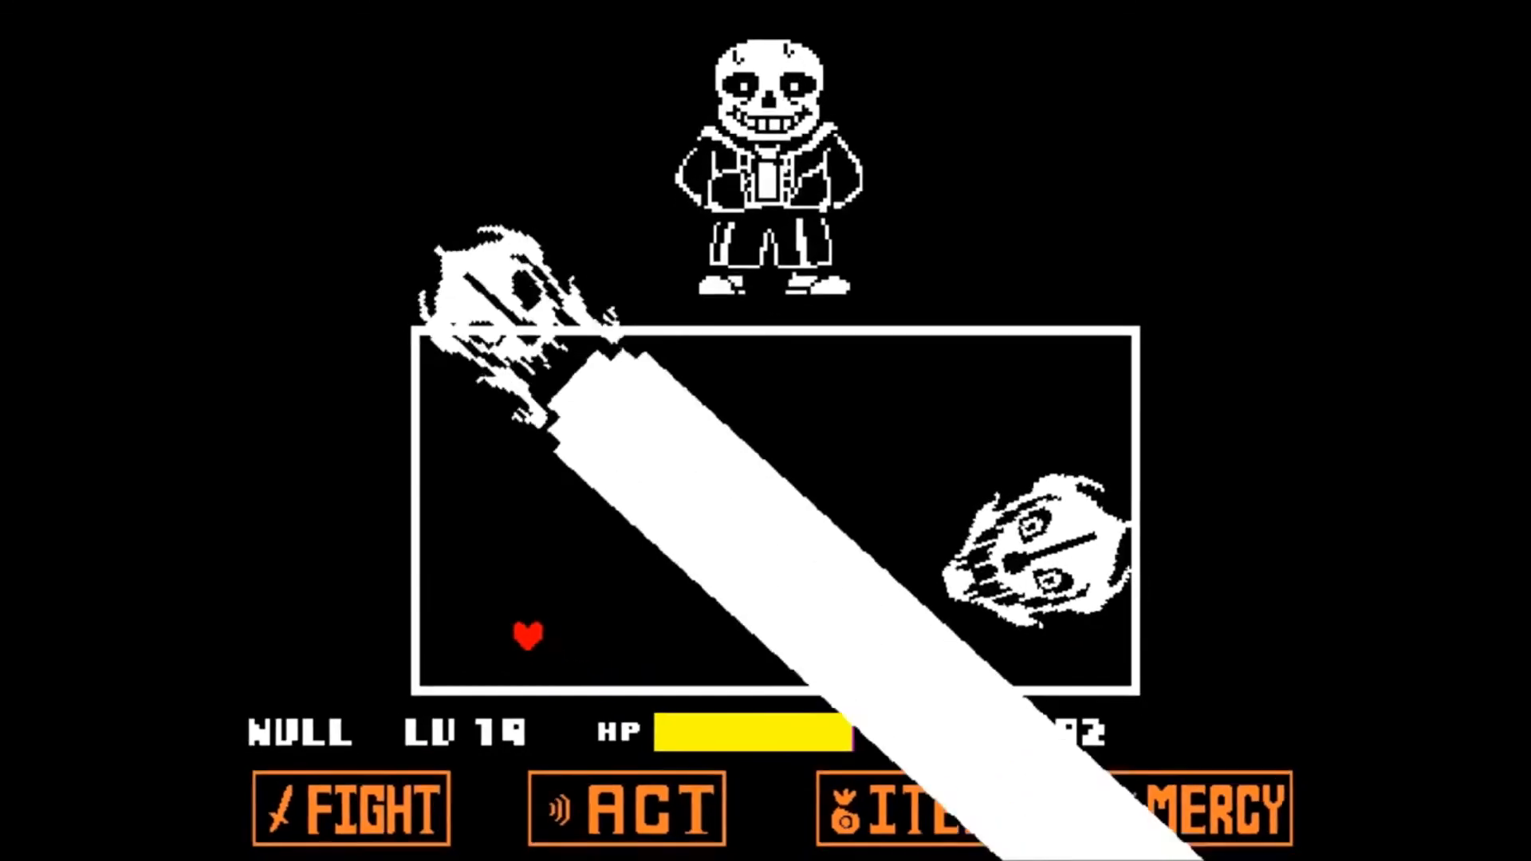
pyautogui.press('Right')
pyautogui.press('Down')
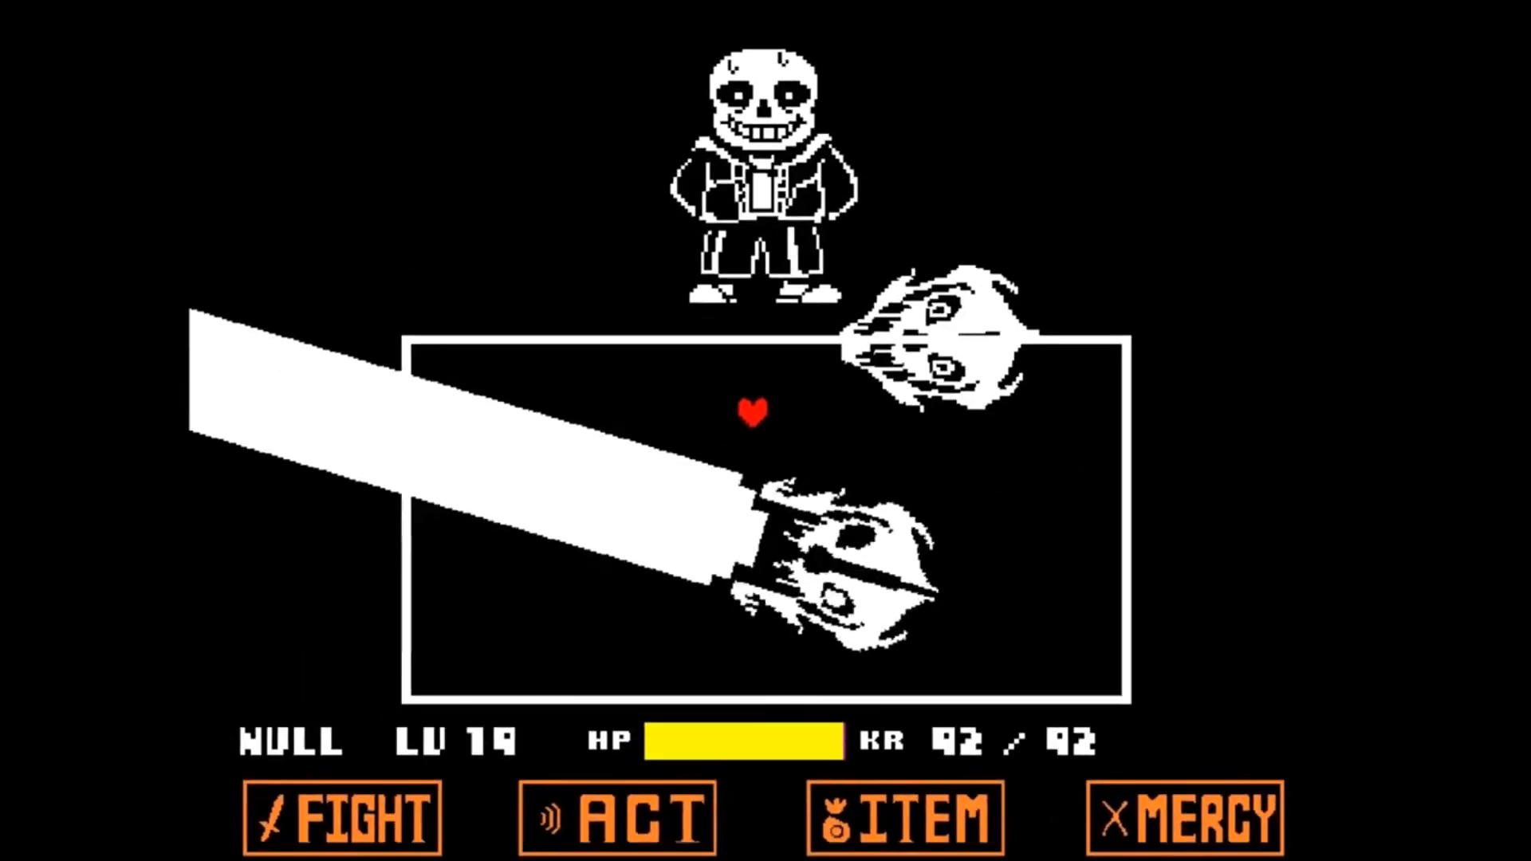
pyautogui.press('Down')
pyautogui.press('Down')
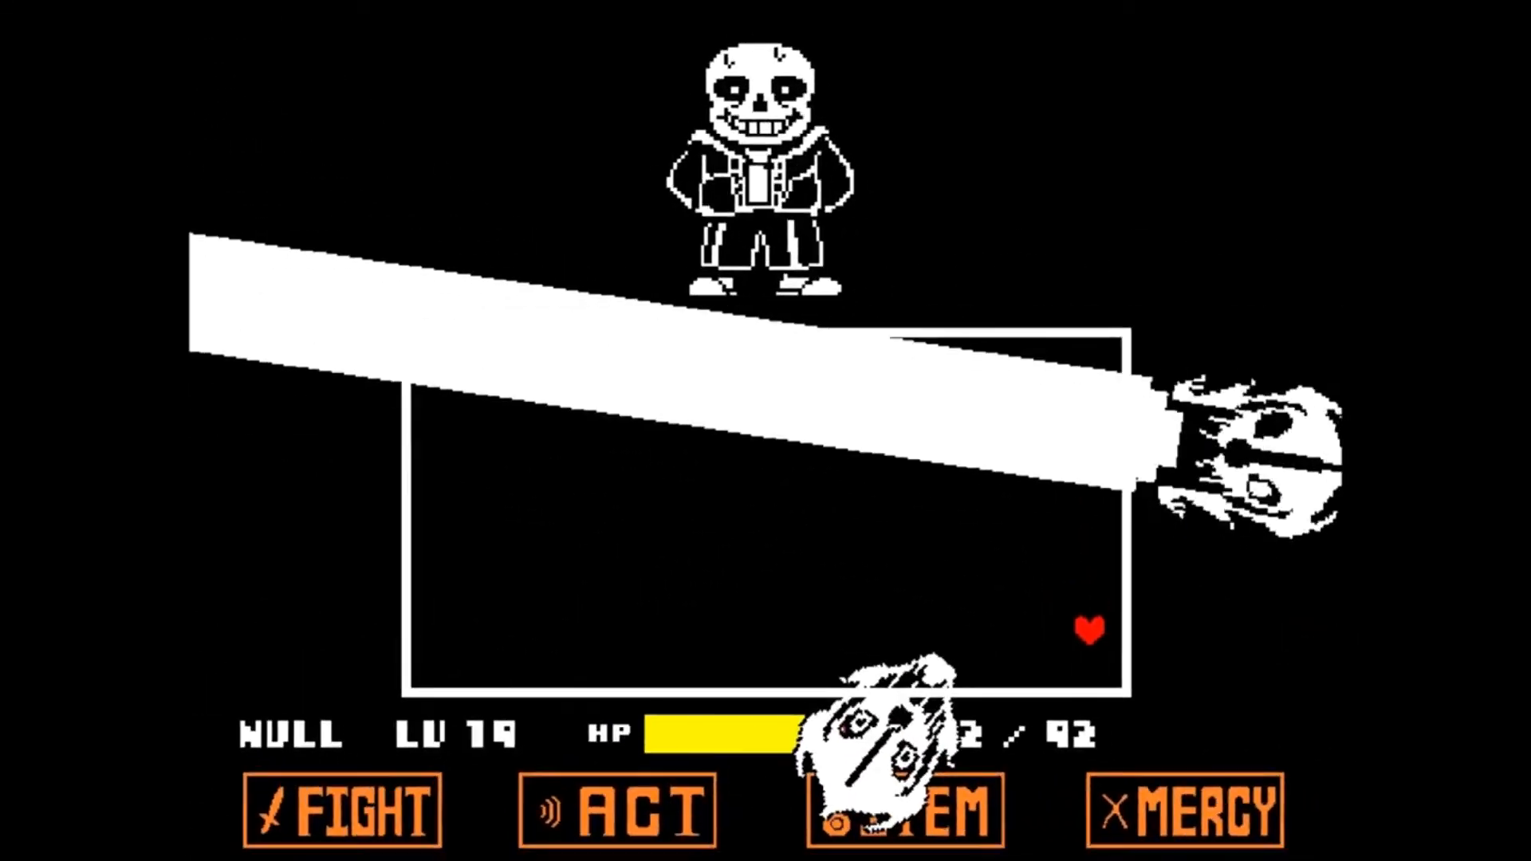
pyautogui.press('Left')
pyautogui.press('Left')
pyautogui.press('Up')
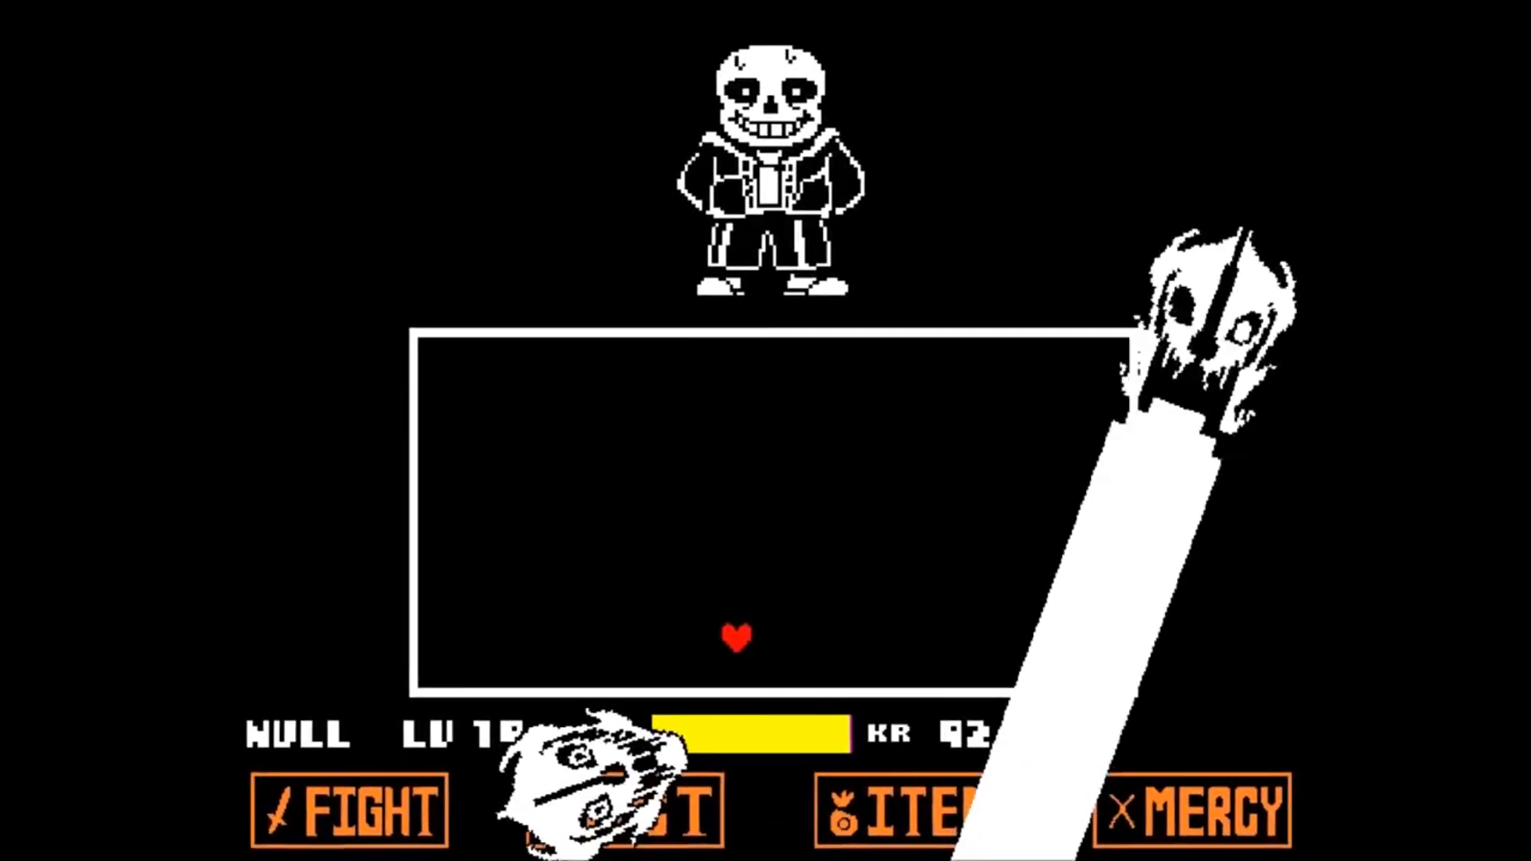
pyautogui.press('Left')
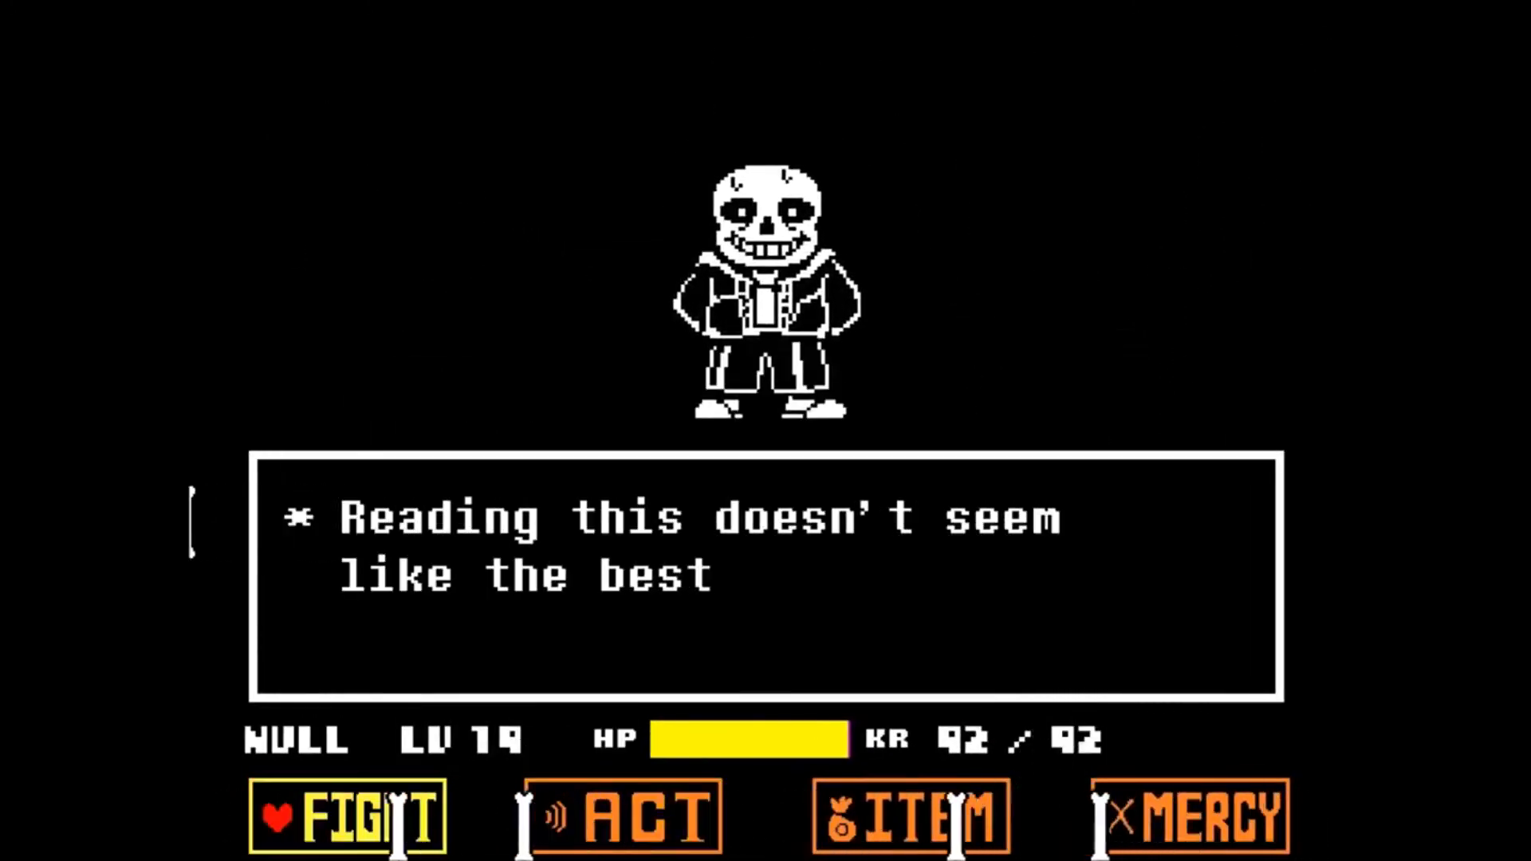
pyautogui.press('z')
pyautogui.press('z')
pyautogui.press('z')
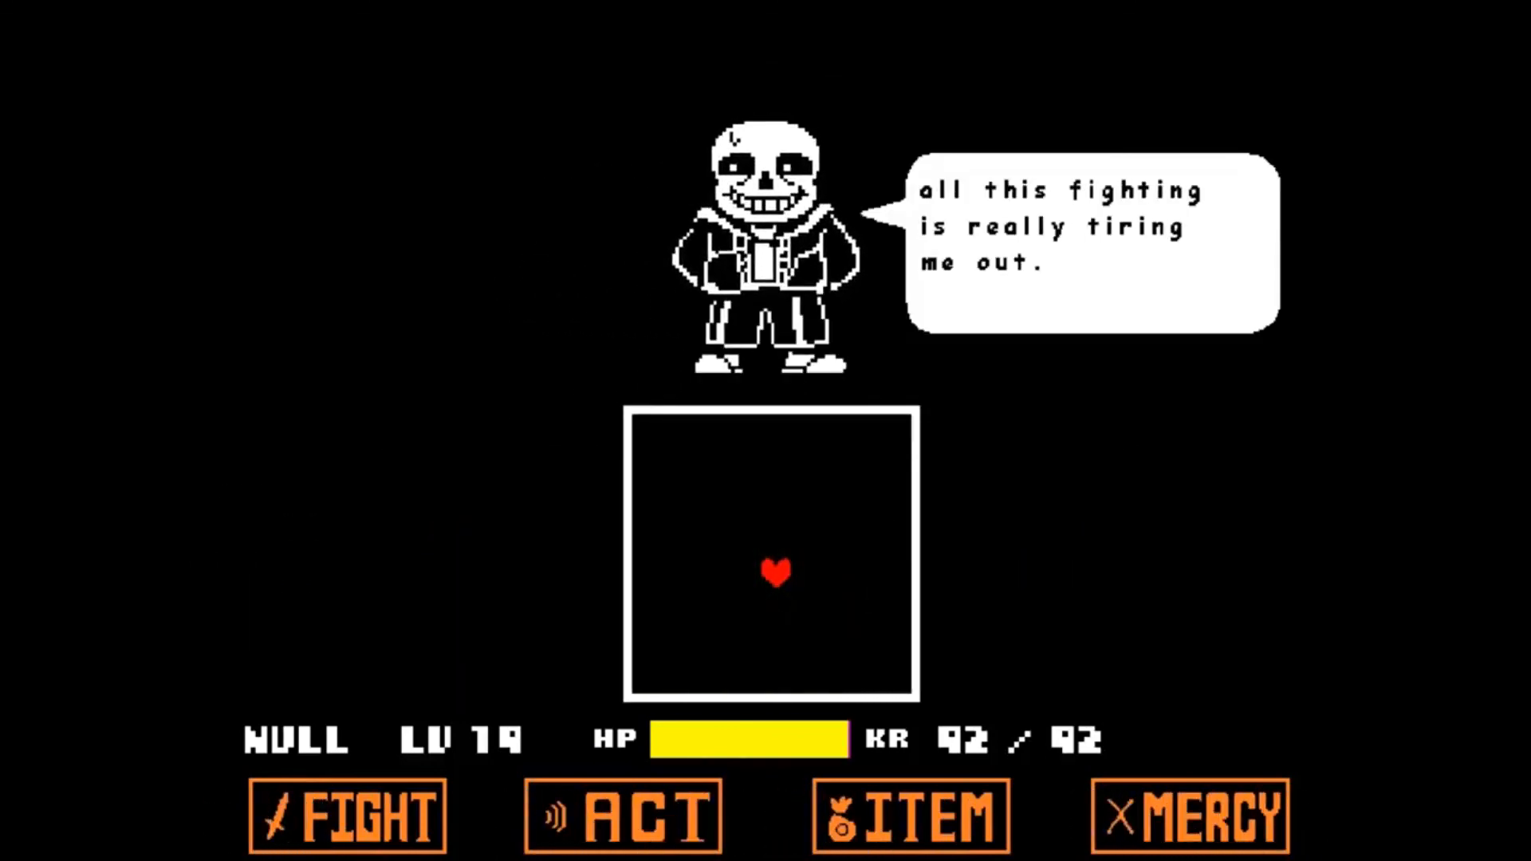
pyautogui.press('z')
pyautogui.press('Up')
pyautogui.press('Down')
pyautogui.press('Left')
pyautogui.press('Up')
pyautogui.press('Right')
pyautogui.press('Down')
pyautogui.press('Left')
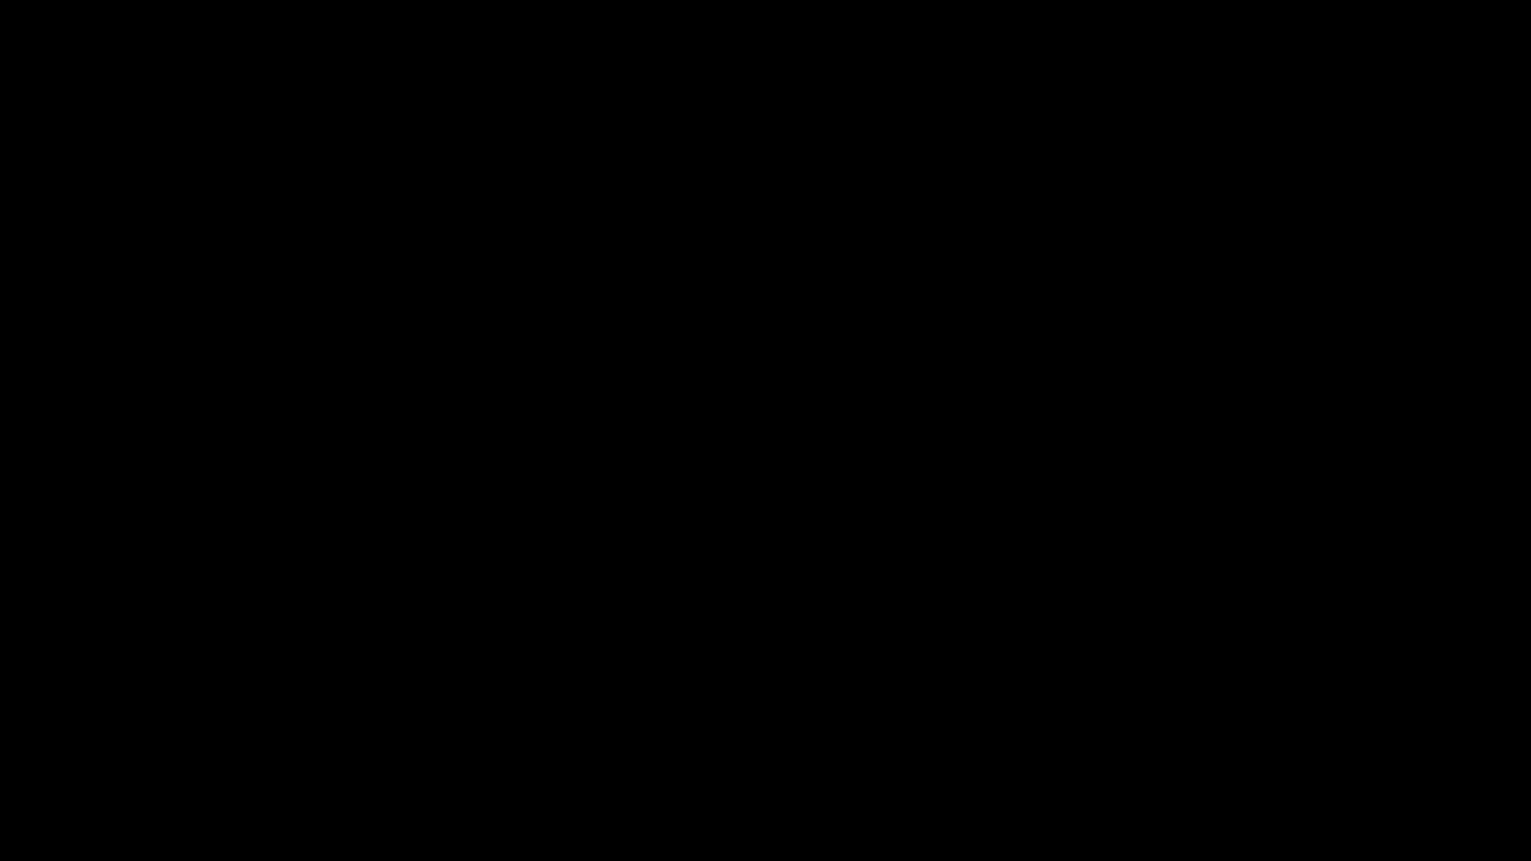